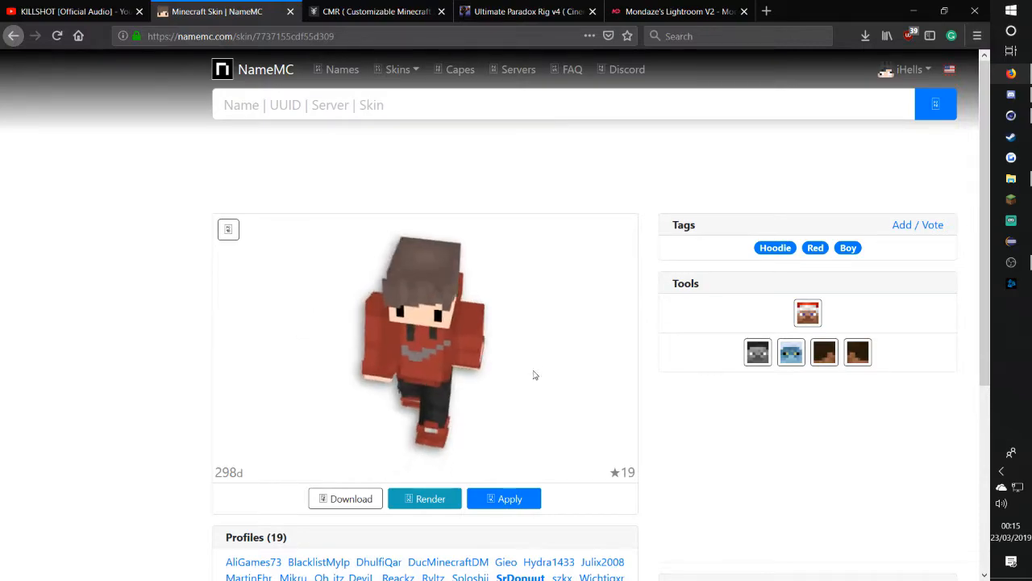
View one of the profiles that use this skin in its own page and close it again
scroll(122, 355, down, 3)
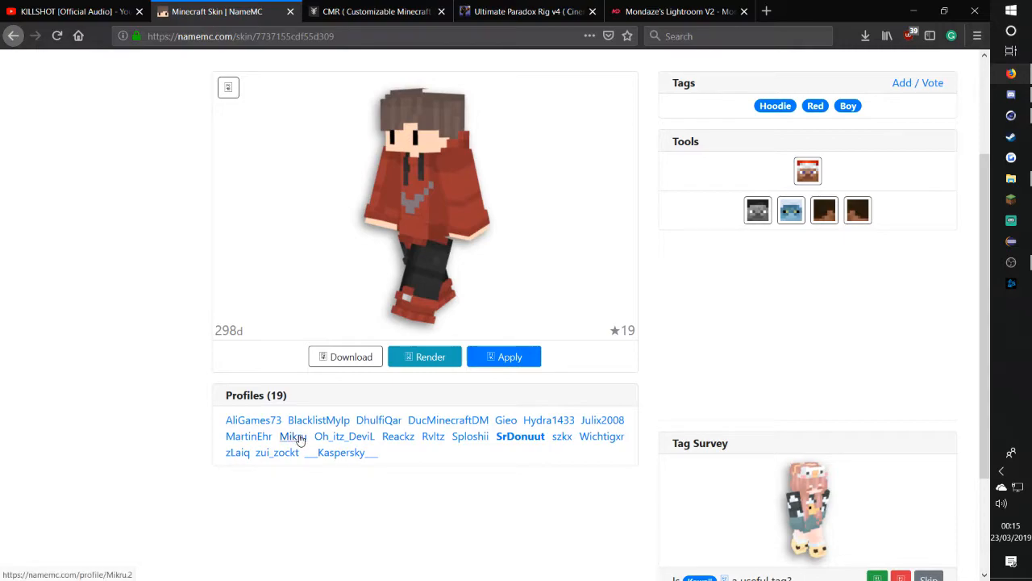
middle_click(298, 438)
click(335, 18)
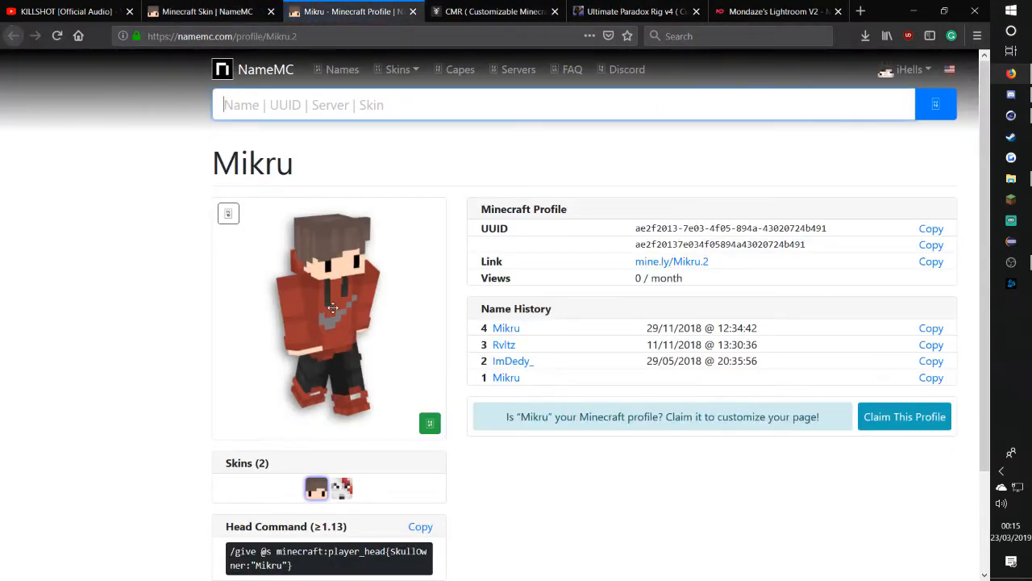
key(ctrl+w)
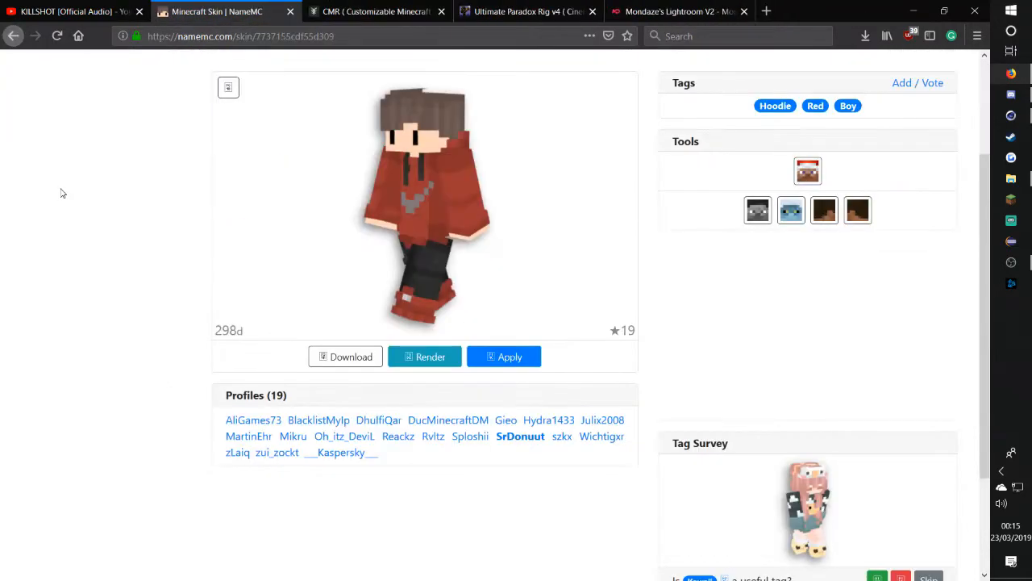
scroll(65, 242, up, 3)
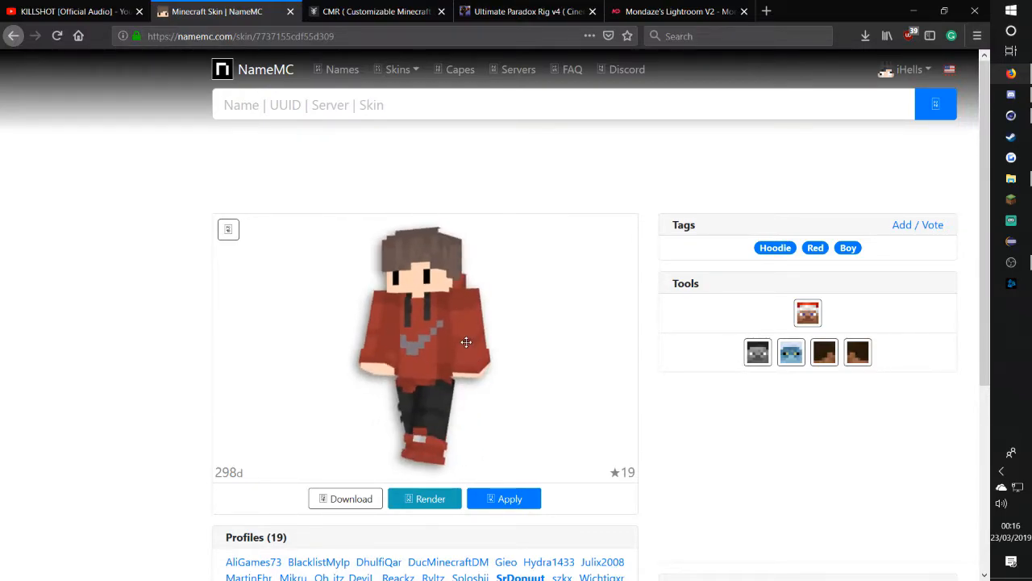
Rotate the 3D preview of the skin to examine it from different sides
drag(536, 349, 524, 388)
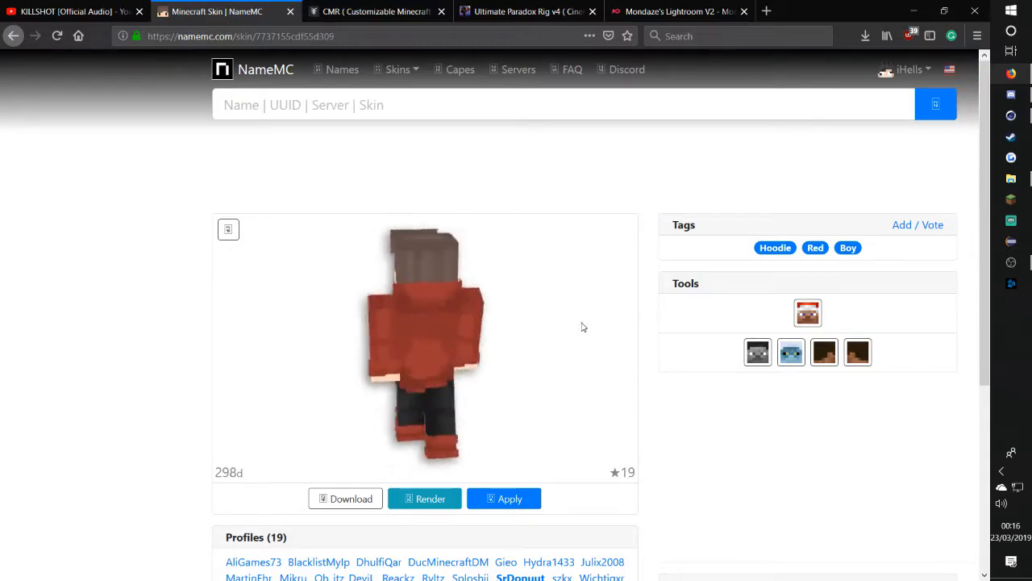
drag(406, 309, 311, 321)
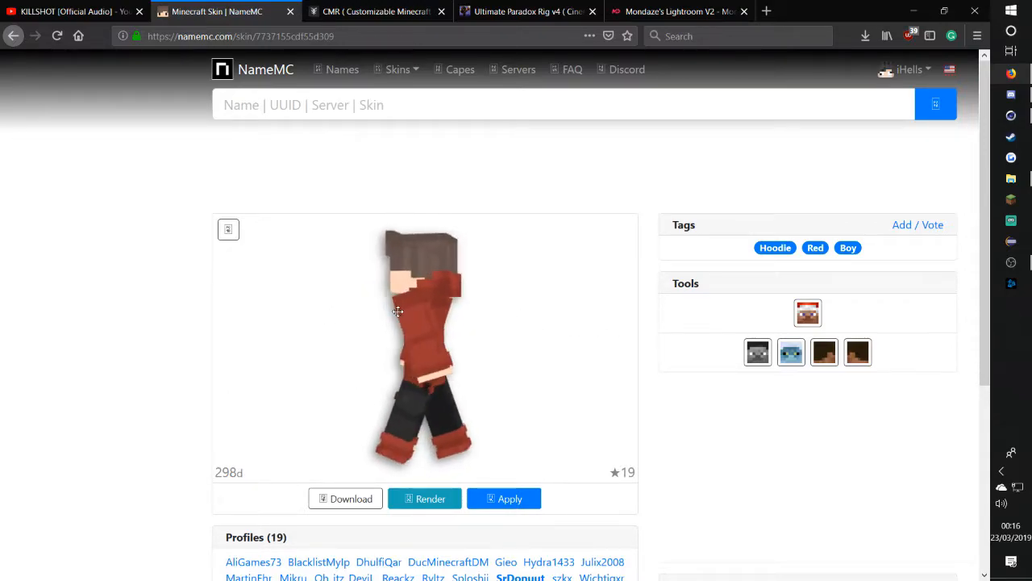
mouse_move(483, 311)
mouse_down()
mouse_move(683, 333)
mouse_move(731, 320)
mouse_move(660, 310)
mouse_move(318, 318)
mouse_move(468, 308)
mouse_up()
Bring up the CMR (Customizable Minecraft Rig) product page and highlight its title
key(ctrl+Tab)
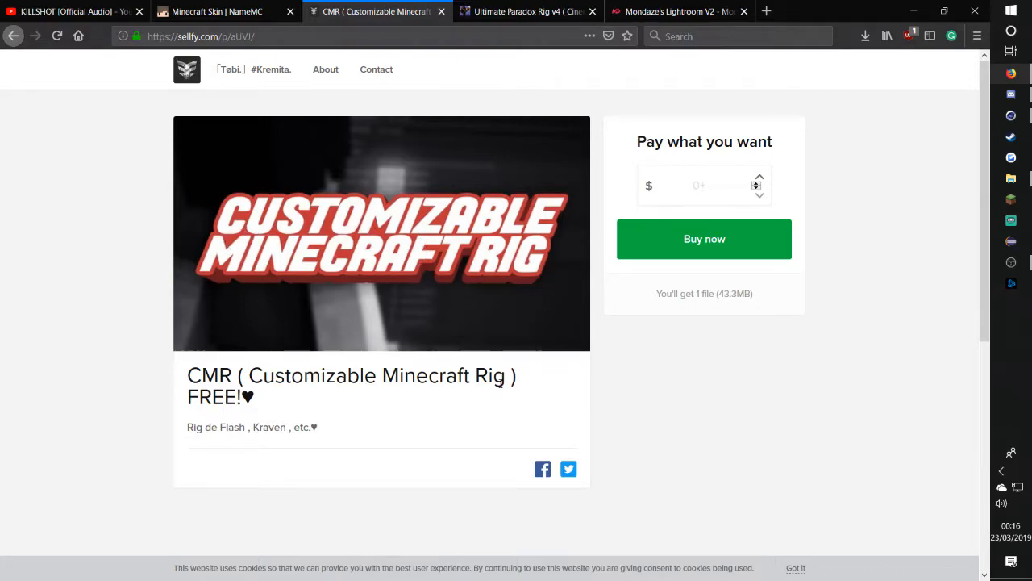
triple_click(430, 383)
click(97, 375)
triple_click(233, 391)
click(143, 390)
Review the Ultimate Paradox Rig v4 page and the title and description of Mondaze's Lightroom V2
key(ctrl+Tab)
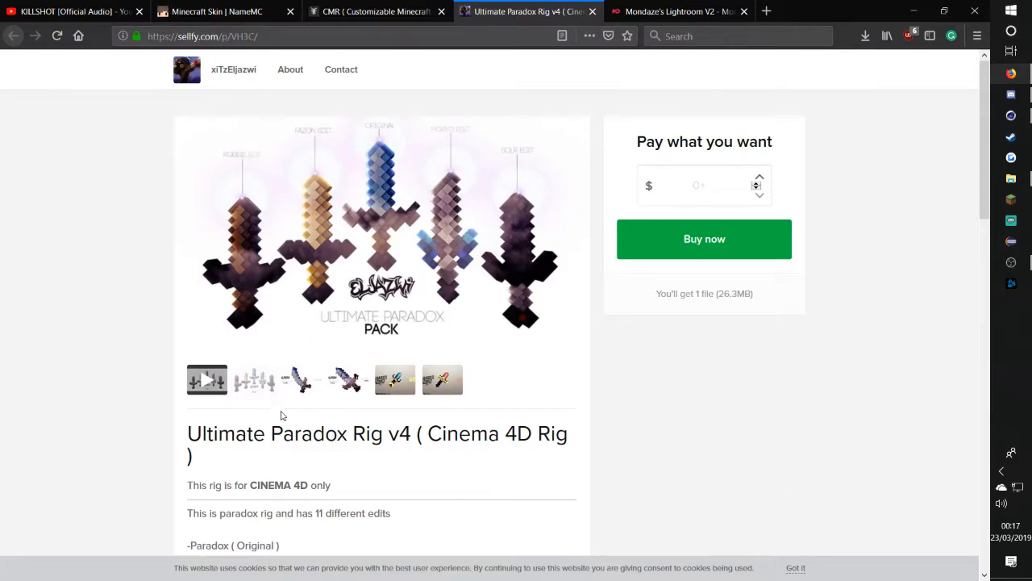
key(ctrl+Tab)
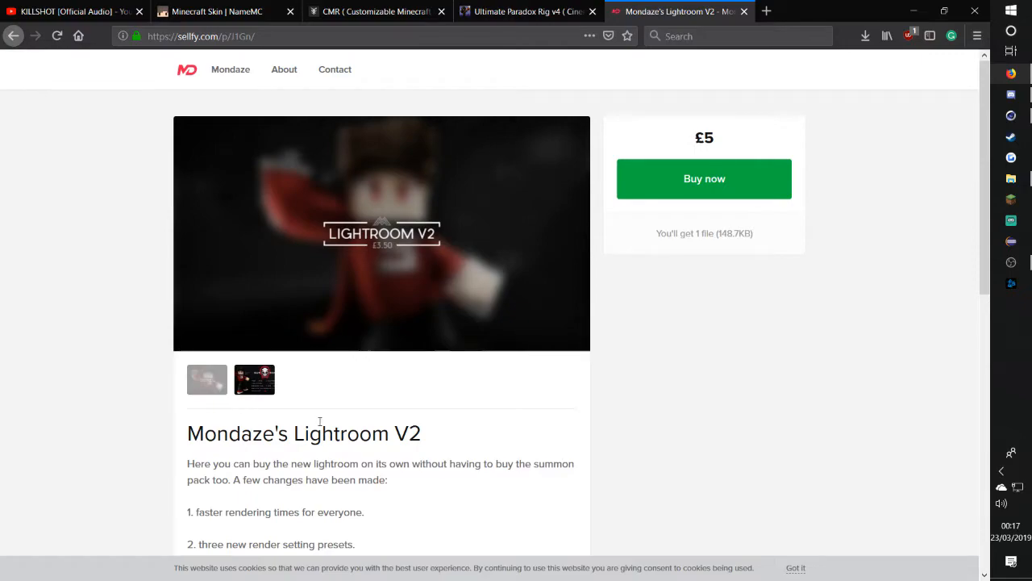
drag(438, 444, 174, 433)
click(132, 430)
scroll(32, 258, down, 3)
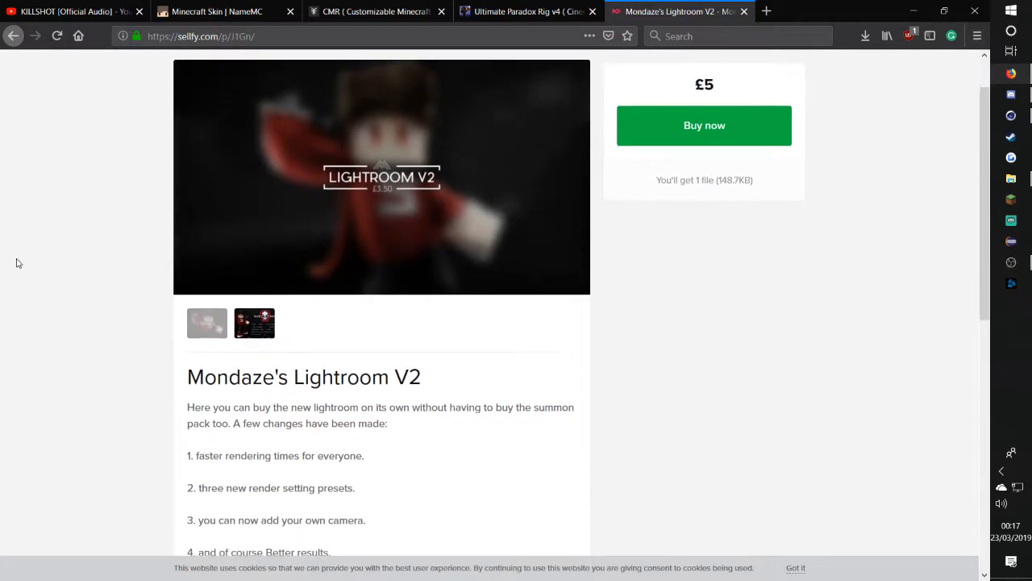
scroll(63, 312, up, 3)
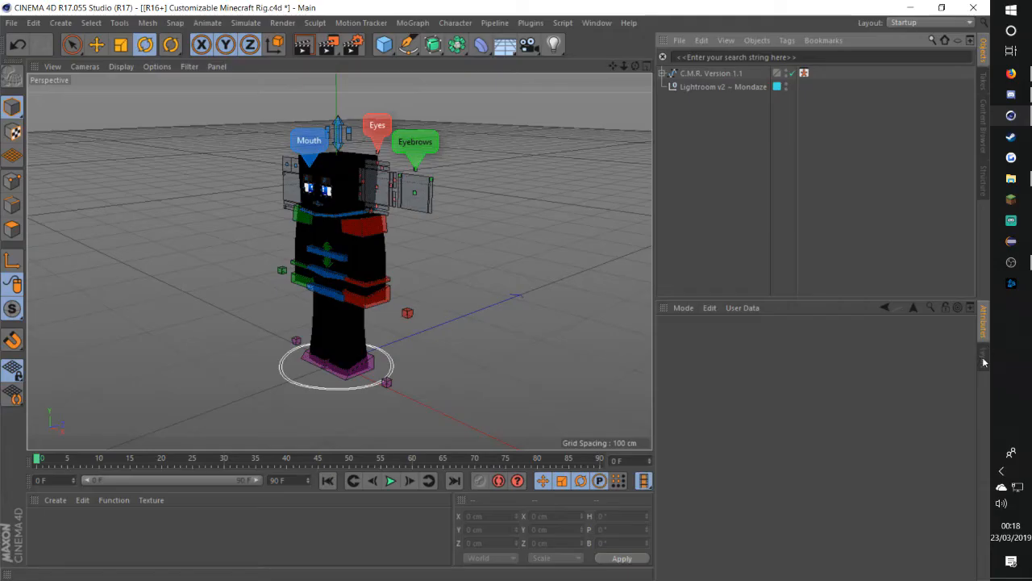
Switch to Cinema 4D, show the scene's layer list and select the rig's red lower-arm controller with the Move tool
click(983, 357)
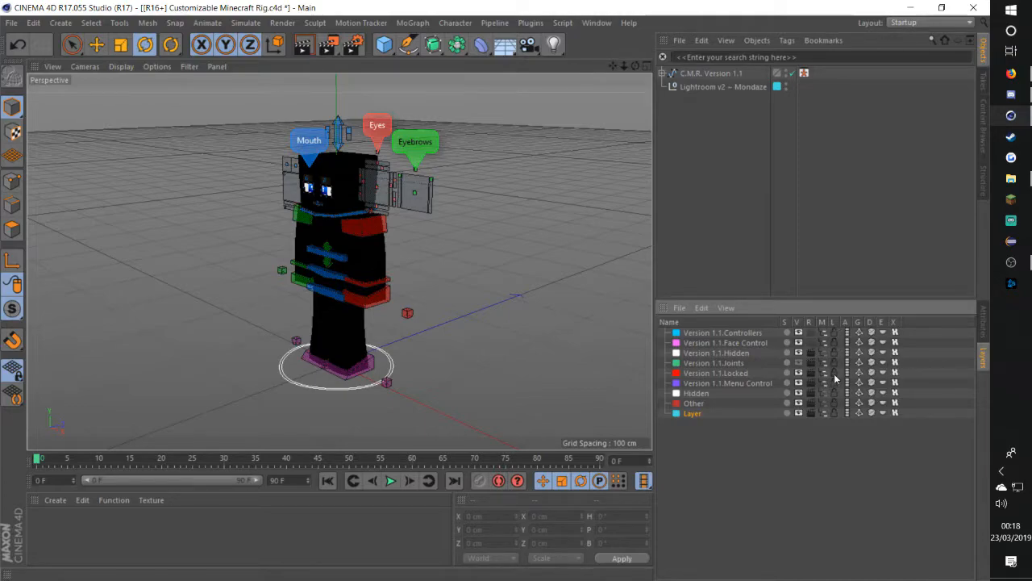
click(361, 306)
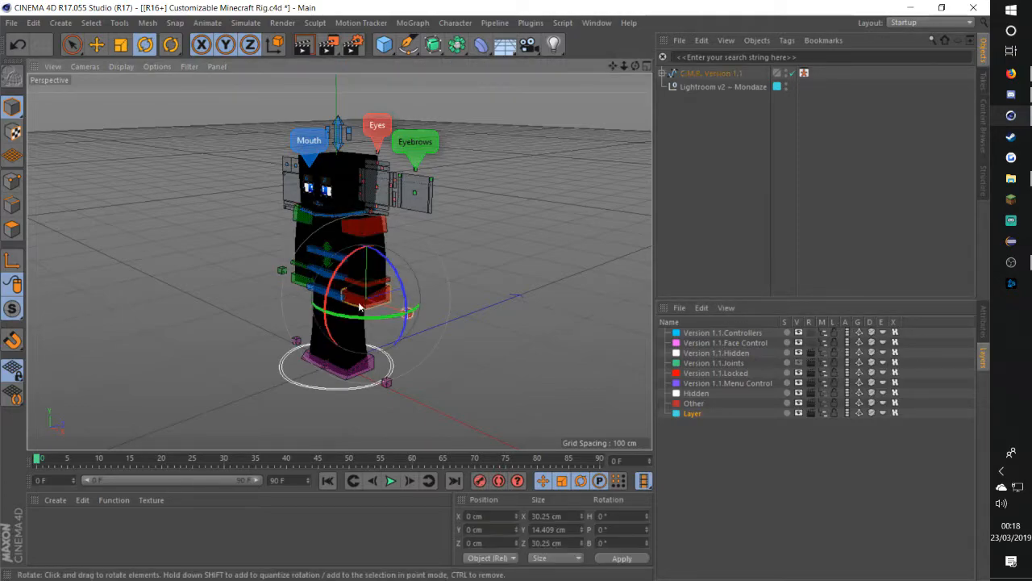
key(e)
drag(367, 281, 426, 345)
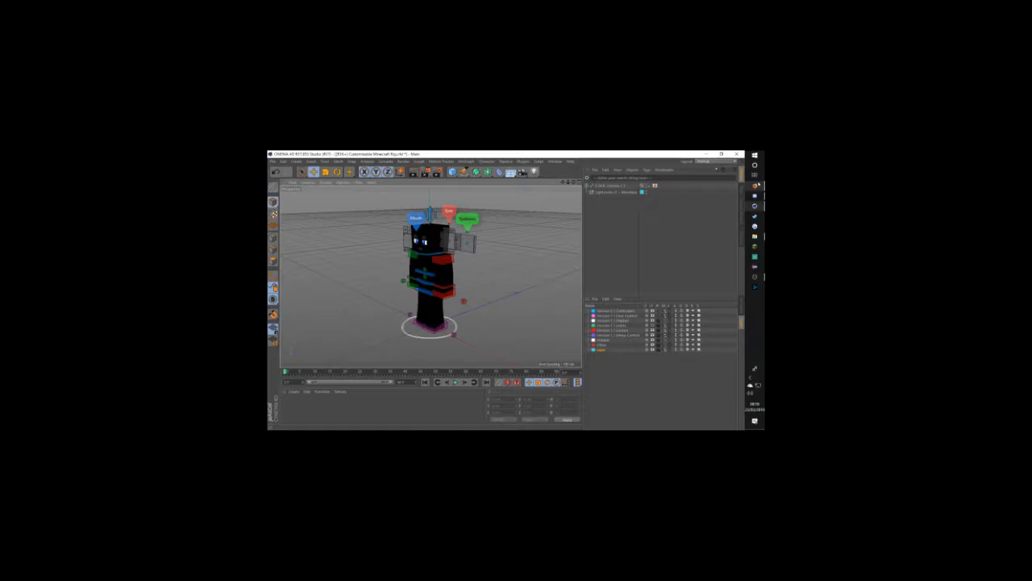
click(757, 185)
click(378, 155)
click(436, 392)
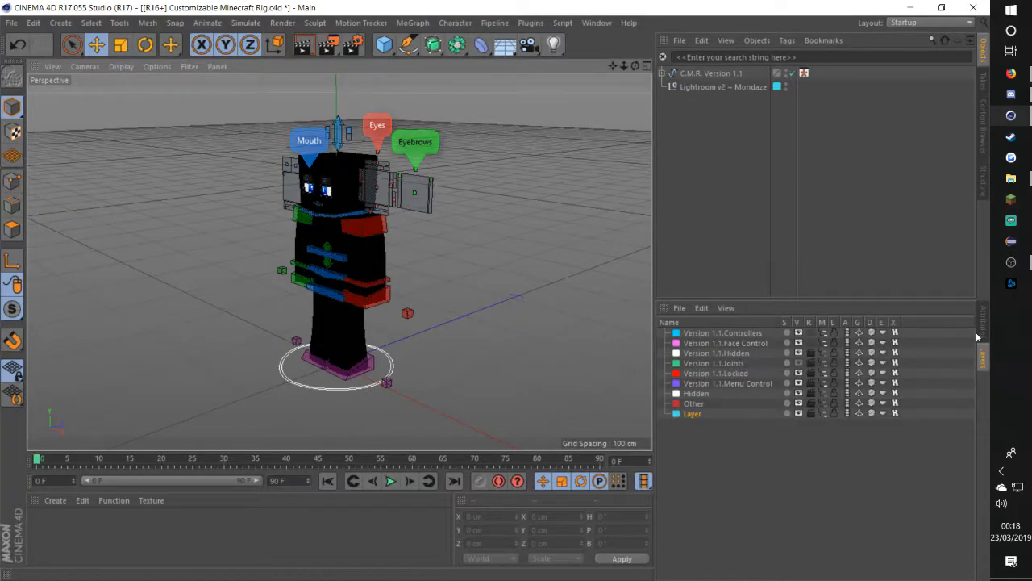
Load 7737155cdf55d309.png from Downloads as the Together skin of the C.M.R. Version 1.1 rig
click(981, 332)
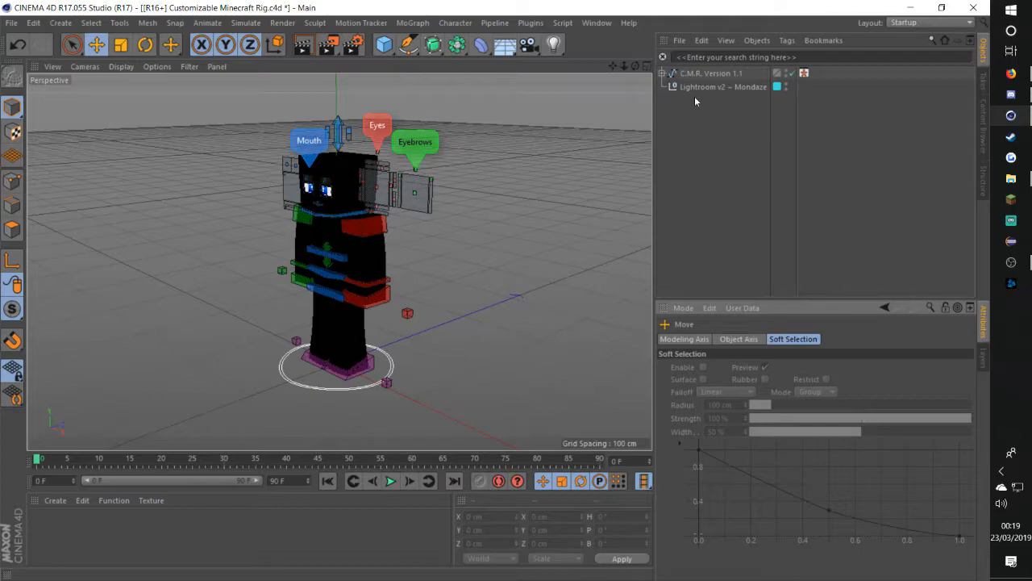
click(695, 74)
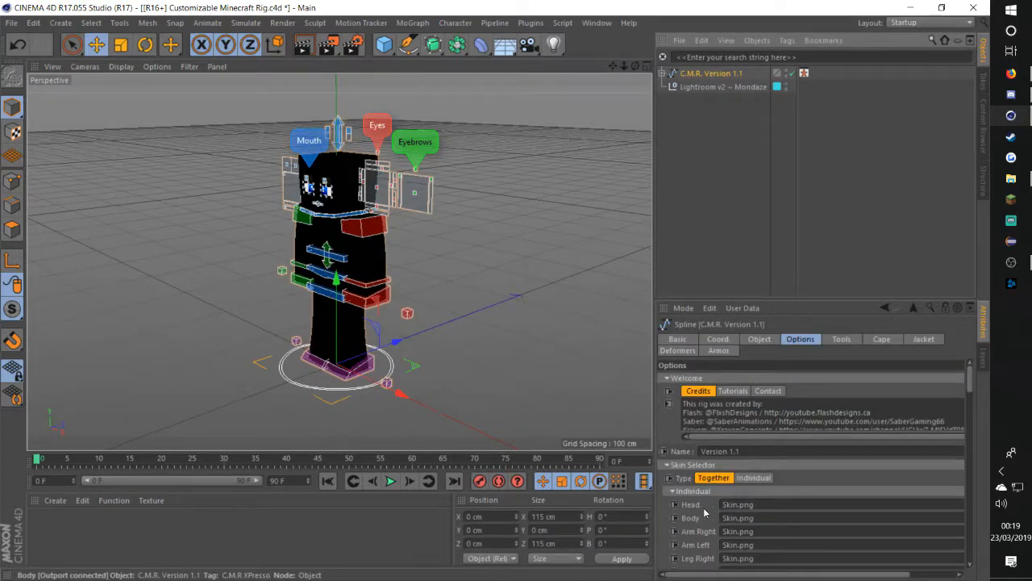
scroll(710, 556, down, 3)
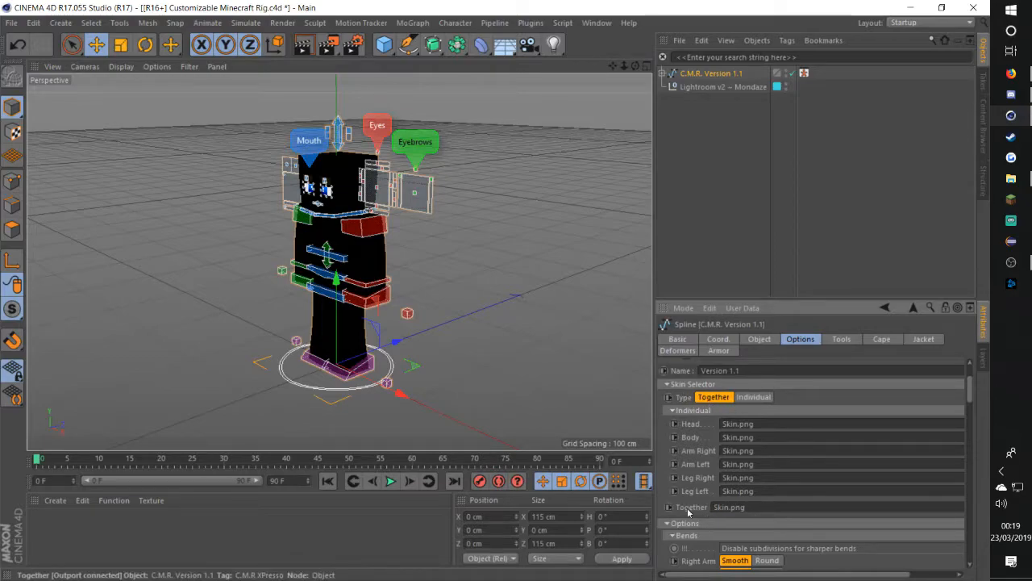
drag(732, 574, 789, 574)
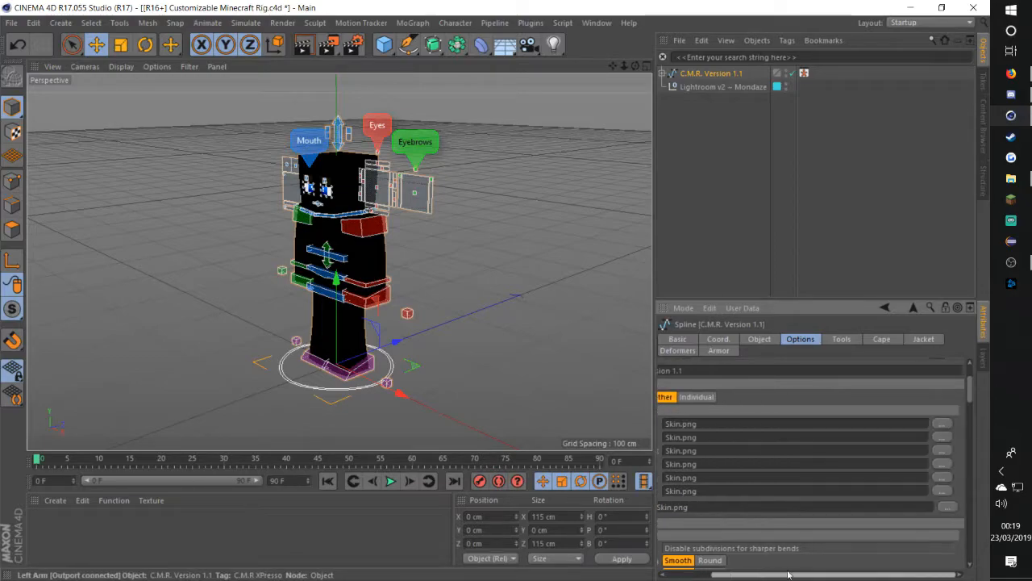
click(948, 507)
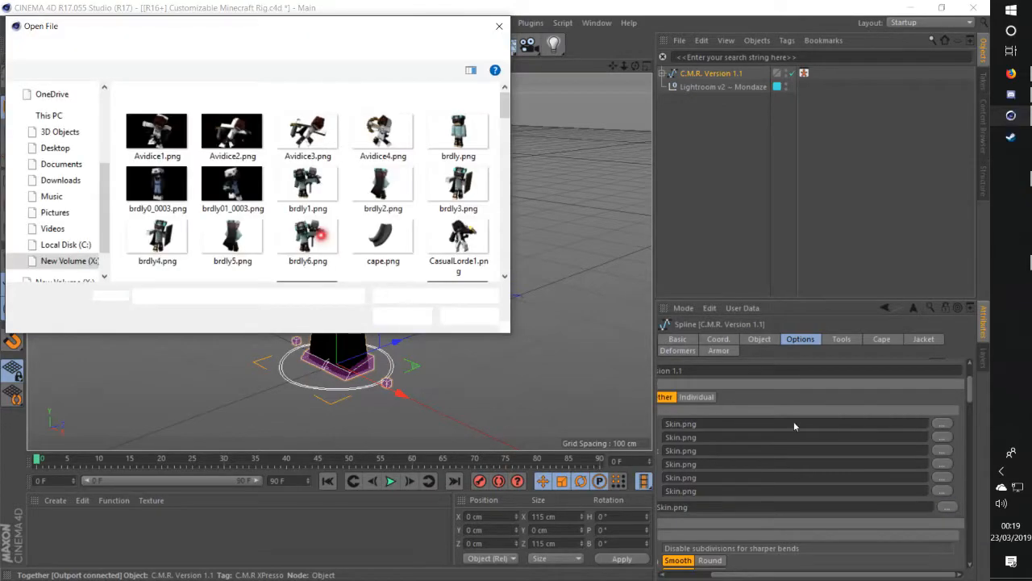
click(61, 180)
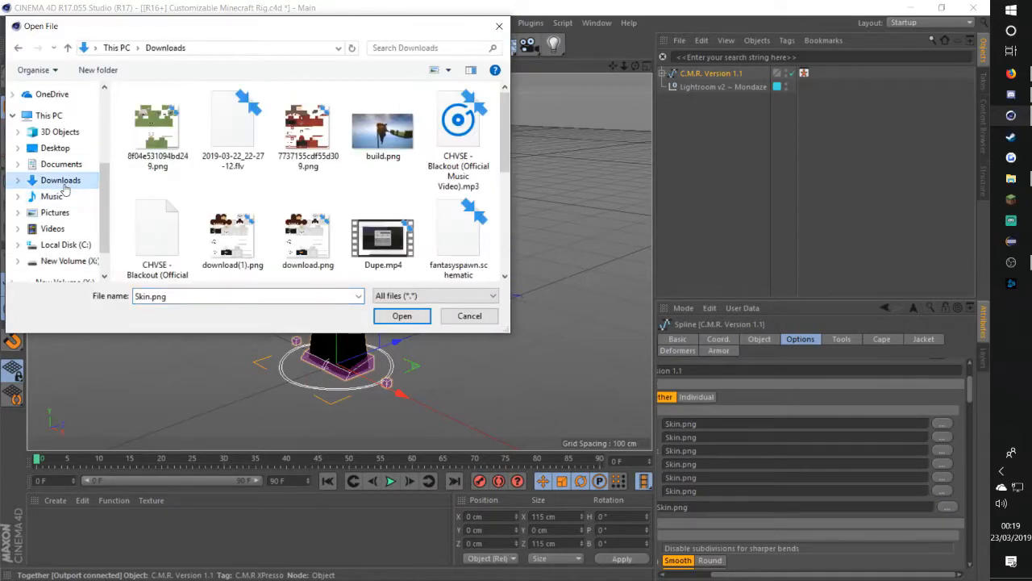
click(316, 147)
double_click(316, 147)
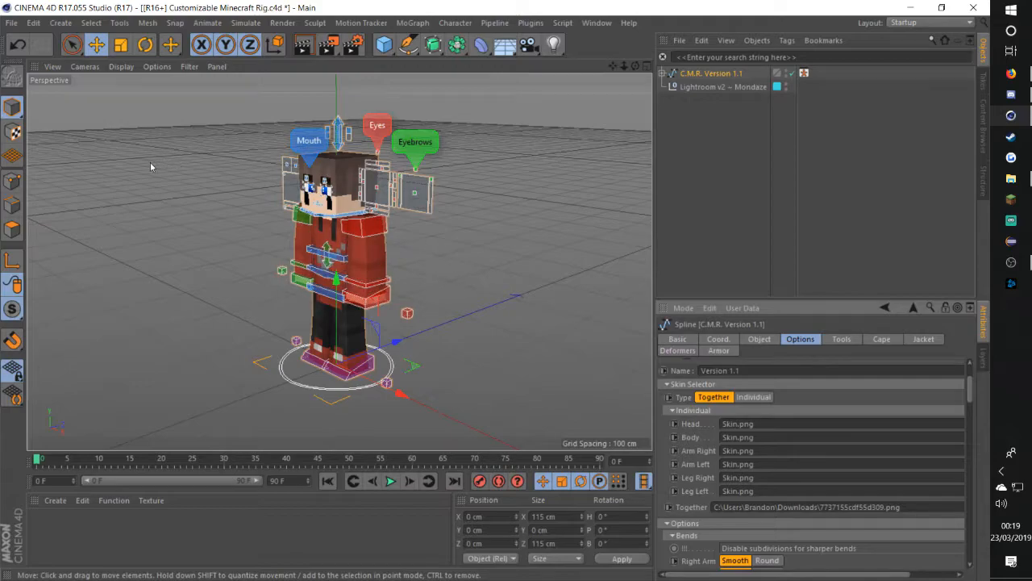
Turn off the rig's subdivisions for Body, Arm Right, Arm Left, Leg Right and Leg Left
scroll(687, 381, down, 5)
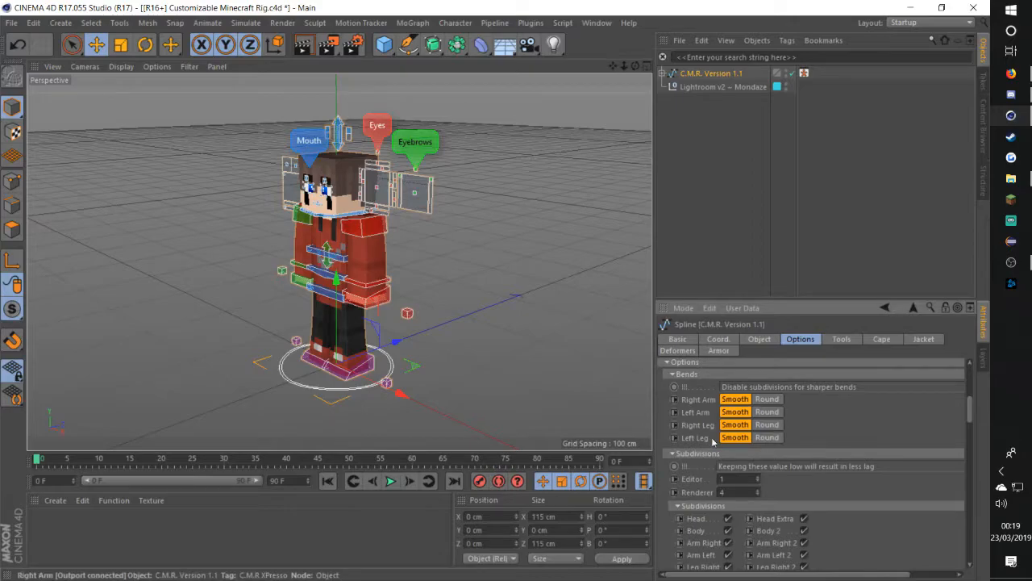
scroll(722, 388, down, 5)
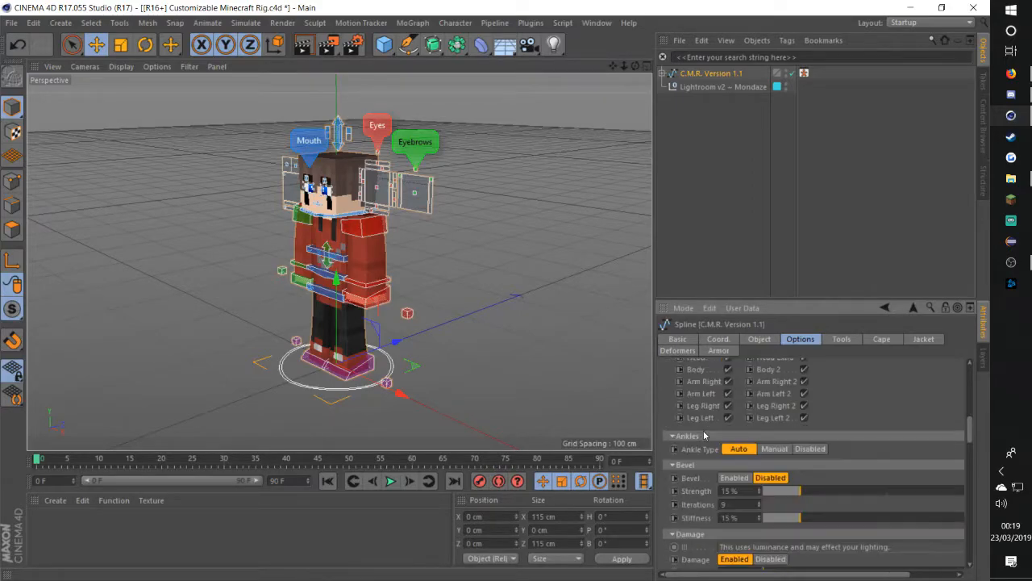
scroll(722, 388, up, 3)
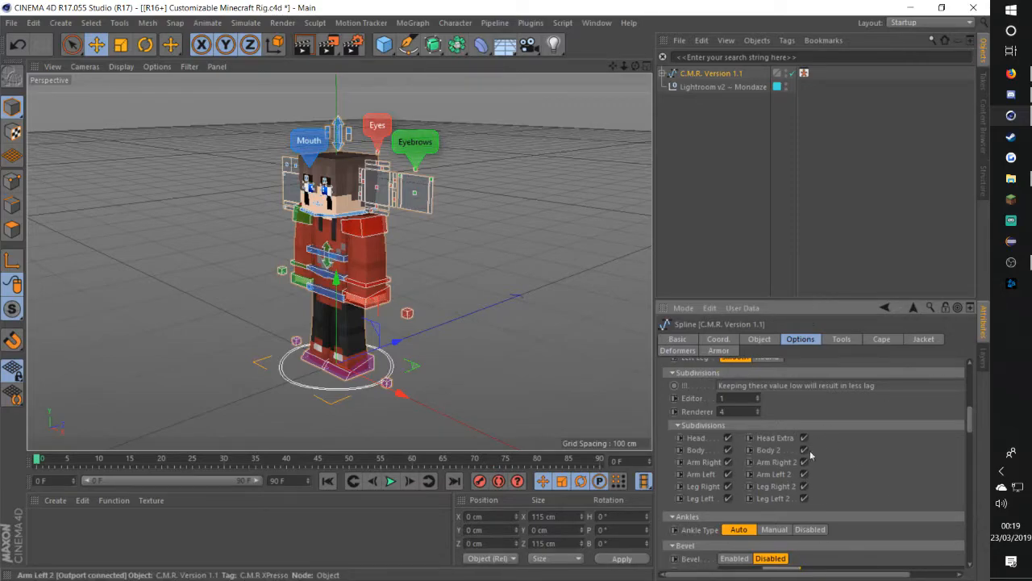
click(728, 449)
click(728, 462)
click(729, 474)
click(729, 485)
click(728, 498)
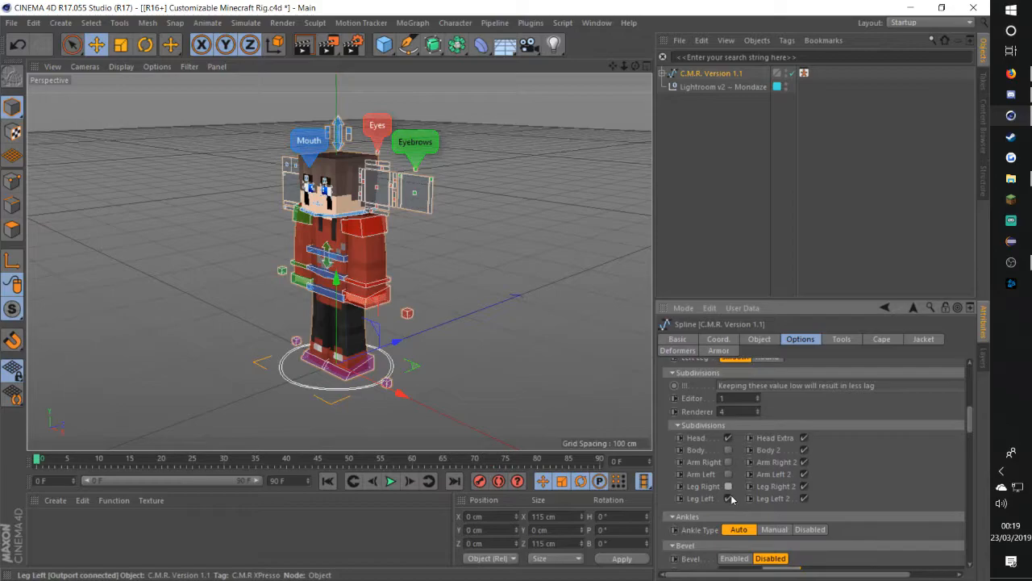
Turn off the subdivisions for Leg Left 2, Leg Right 2, Arm Left 2, Arm Right 2 and Body 2
click(804, 497)
click(804, 485)
click(804, 473)
click(804, 461)
click(804, 449)
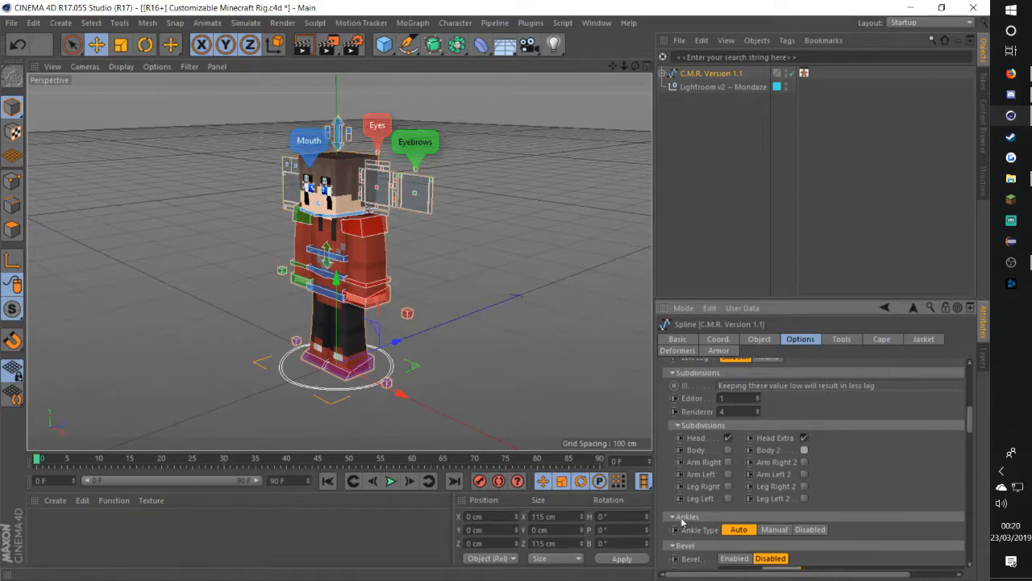
Set the ankle type to Manual and disable the rig's eyes, pupils, eyebrows and mouth, leaving the rig deselected
scroll(769, 454, down, 3)
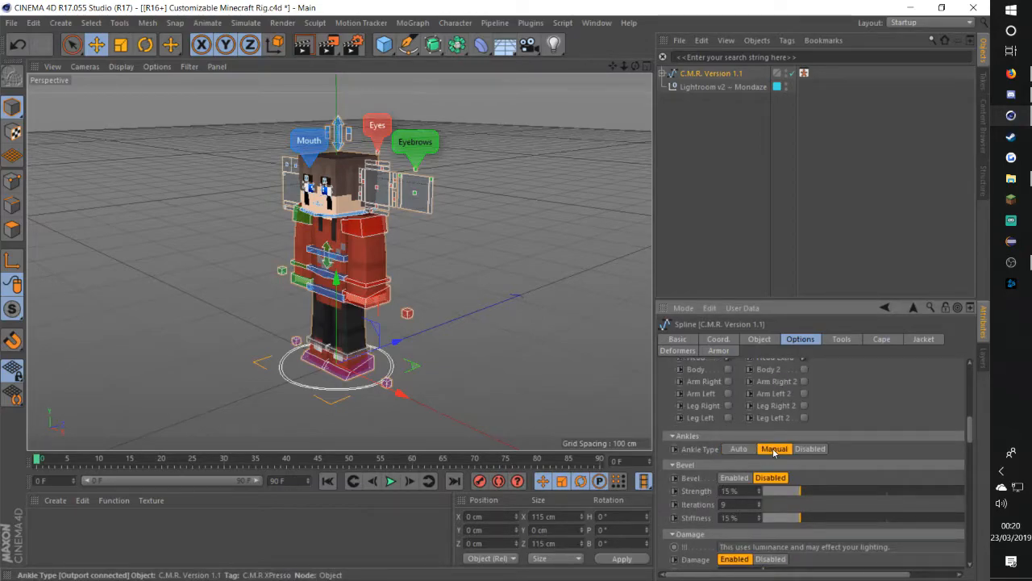
scroll(774, 453, down, 5)
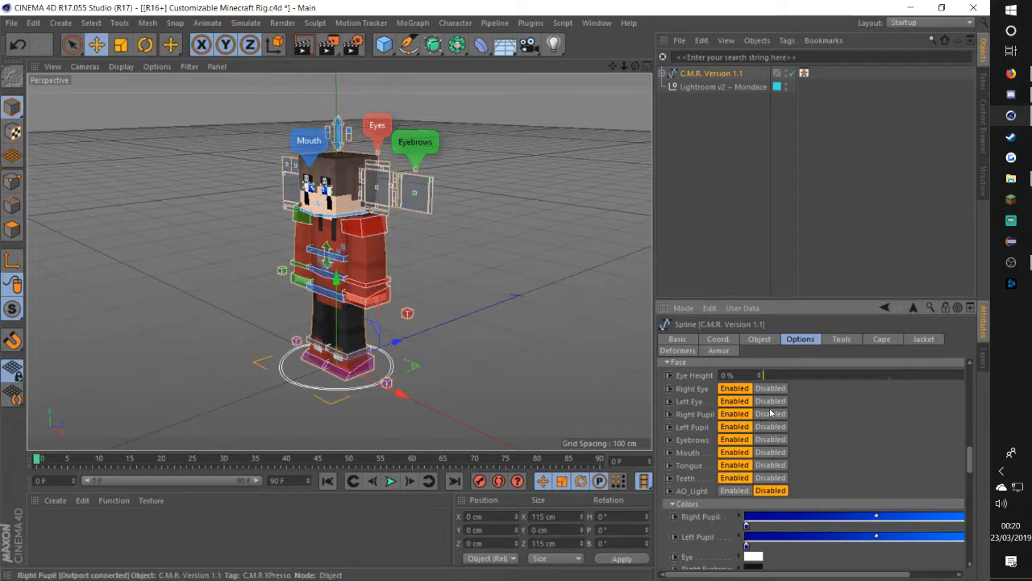
drag(770, 388, 774, 454)
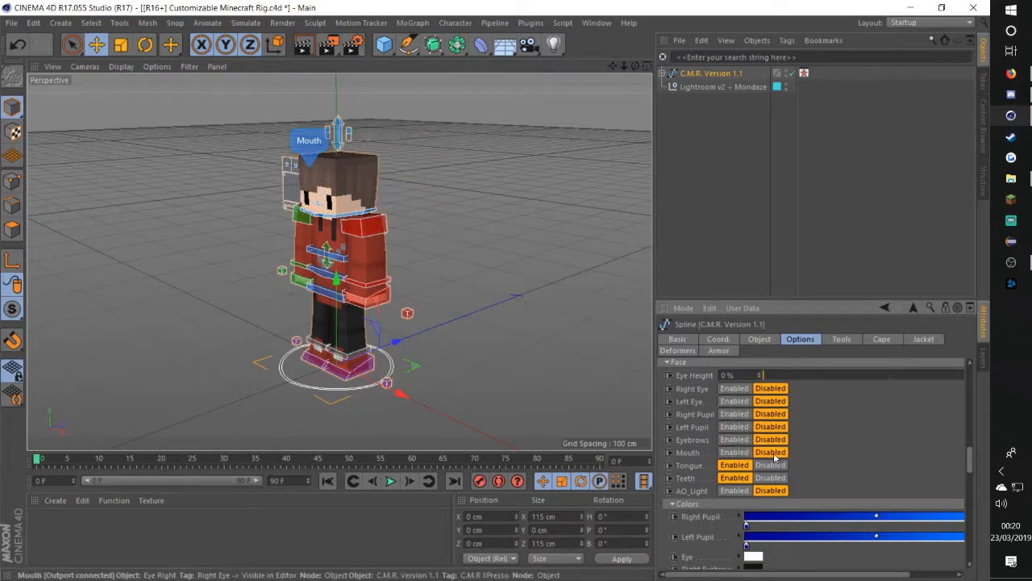
click(464, 287)
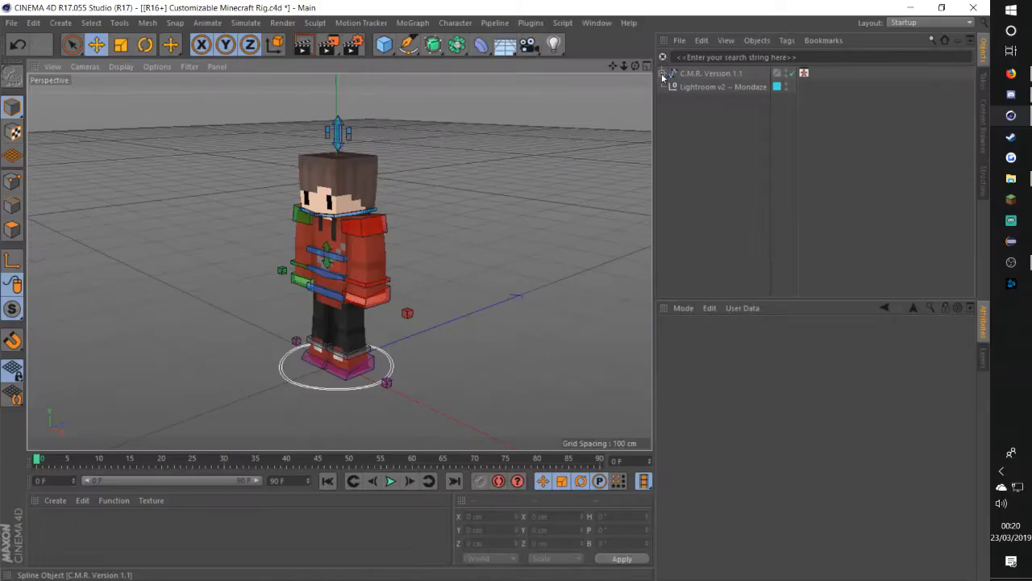
Expand the C.M.R. Version 1.1 mesh hierarchy down to Head_EXTRUDE and make its extrudeHat and extrudeHead objects visible
click(365, 147)
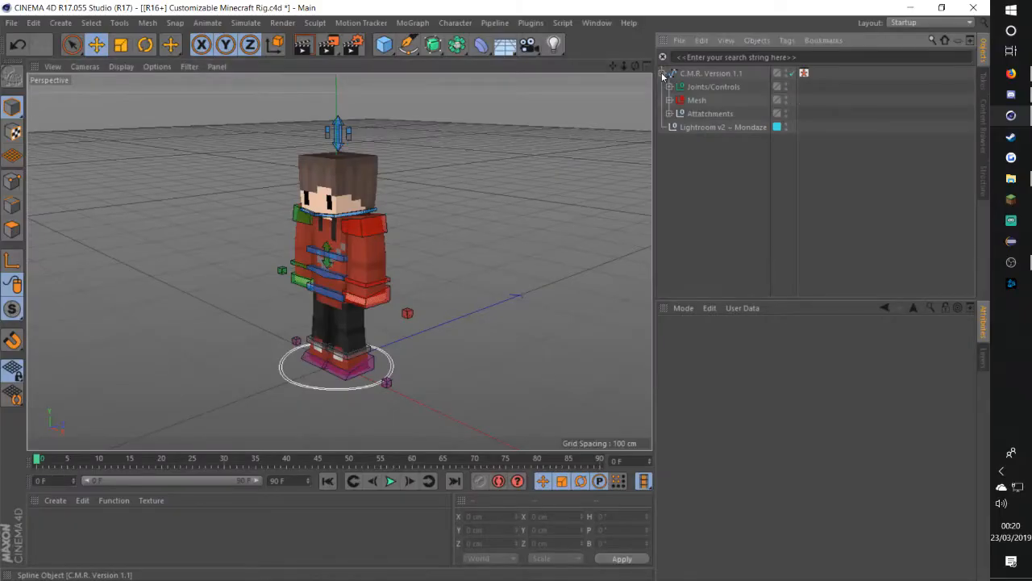
click(669, 101)
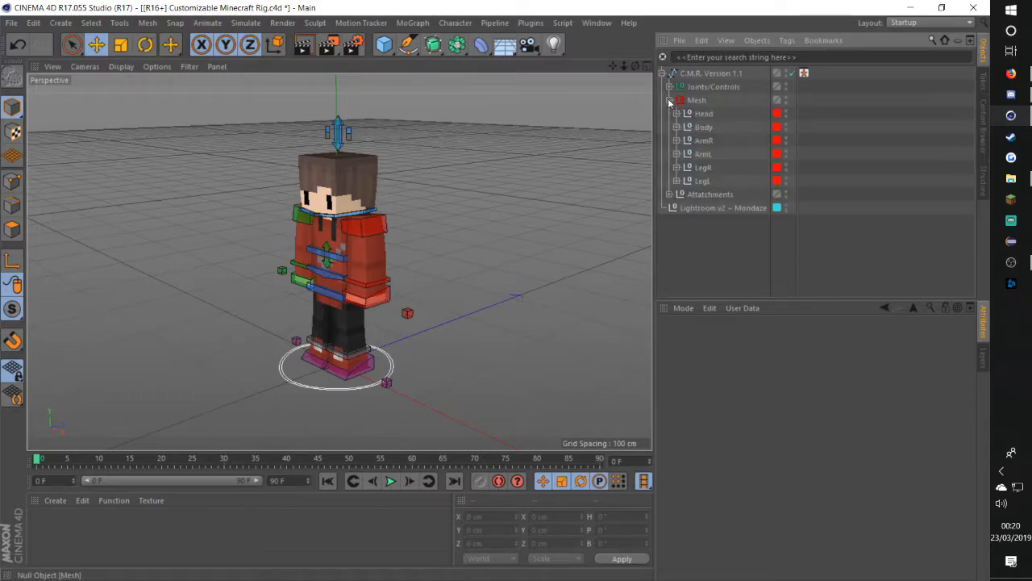
click(677, 113)
click(684, 140)
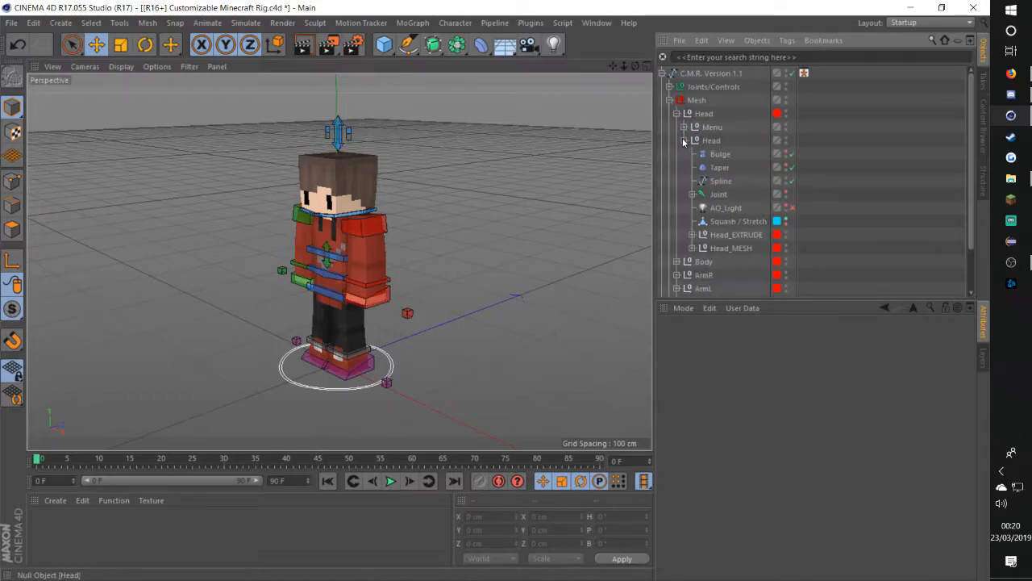
click(693, 235)
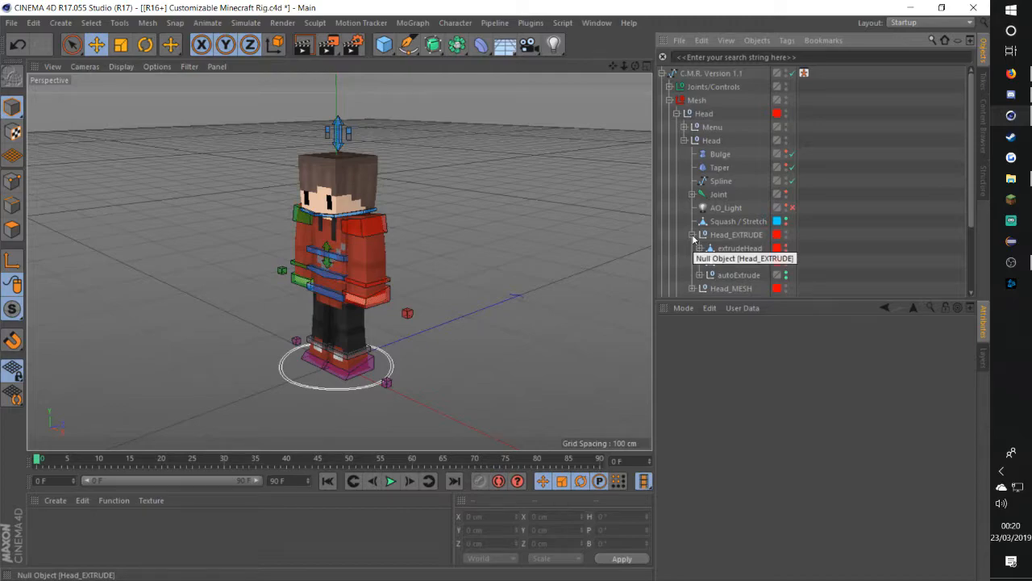
click(750, 249)
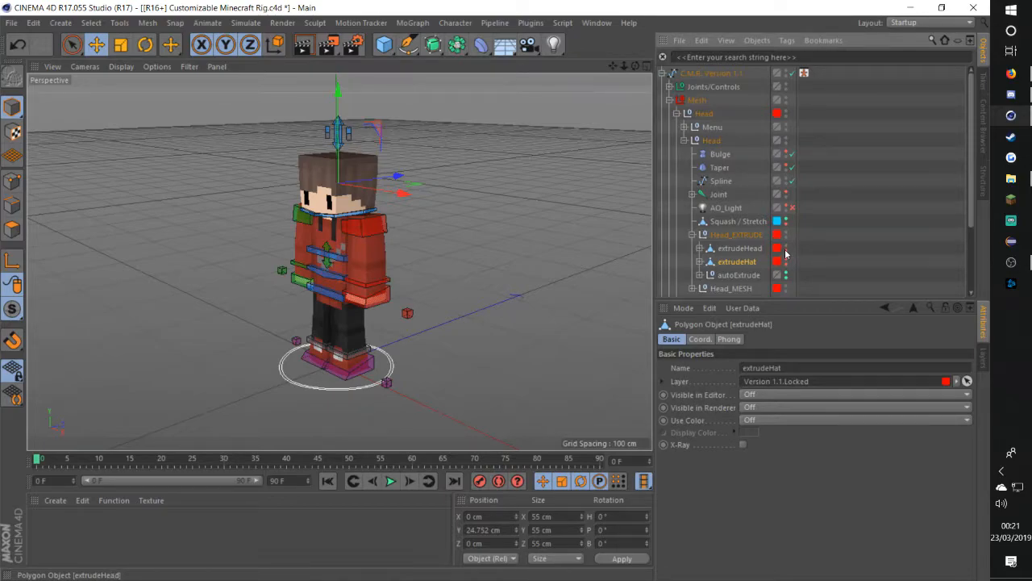
click(370, 233)
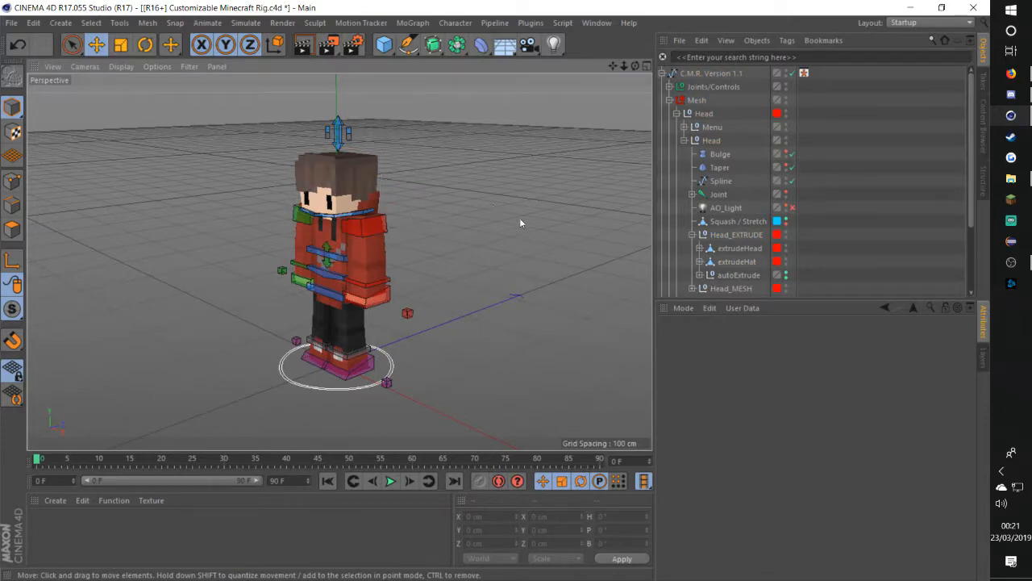
Move extrudeHead about 112 cm along X away from the character and extrudeHat out to the opposite side
click(740, 249)
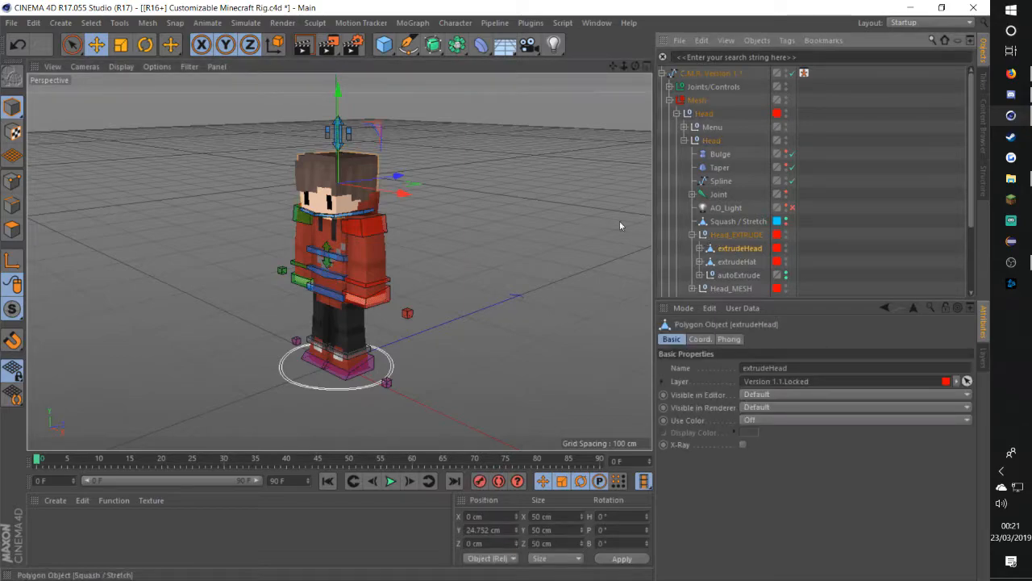
drag(407, 199, 510, 208)
click(738, 261)
drag(397, 198, 341, 260)
click(252, 223)
scroll(373, 237, up, 4)
scroll(403, 247, up, 4)
alt+drag(401, 247, 373, 221)
alt+drag(372, 222, 145, 237)
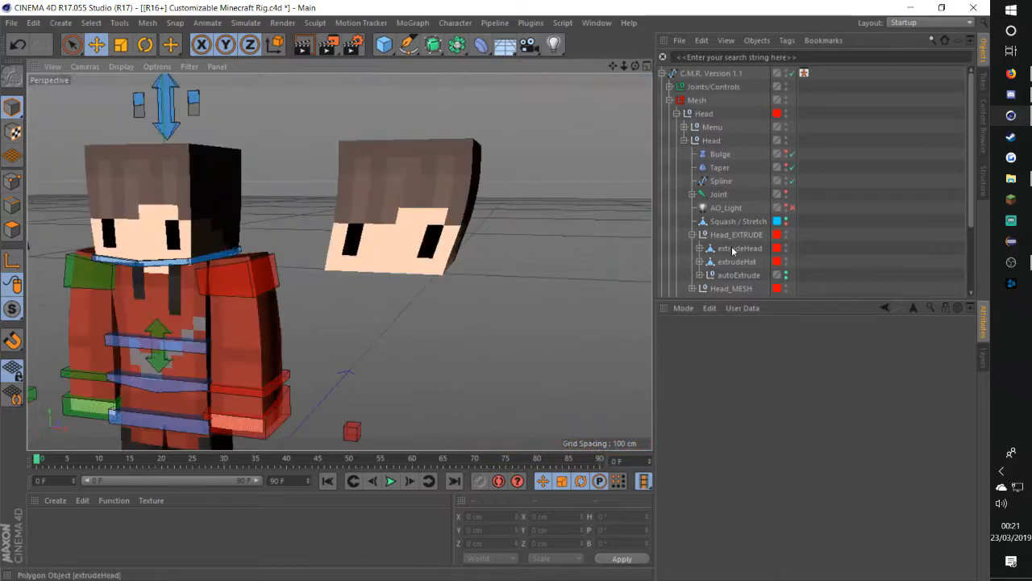
Put extrudeHead into polygon editing with a close view of its face and activate Live Selection
click(734, 248)
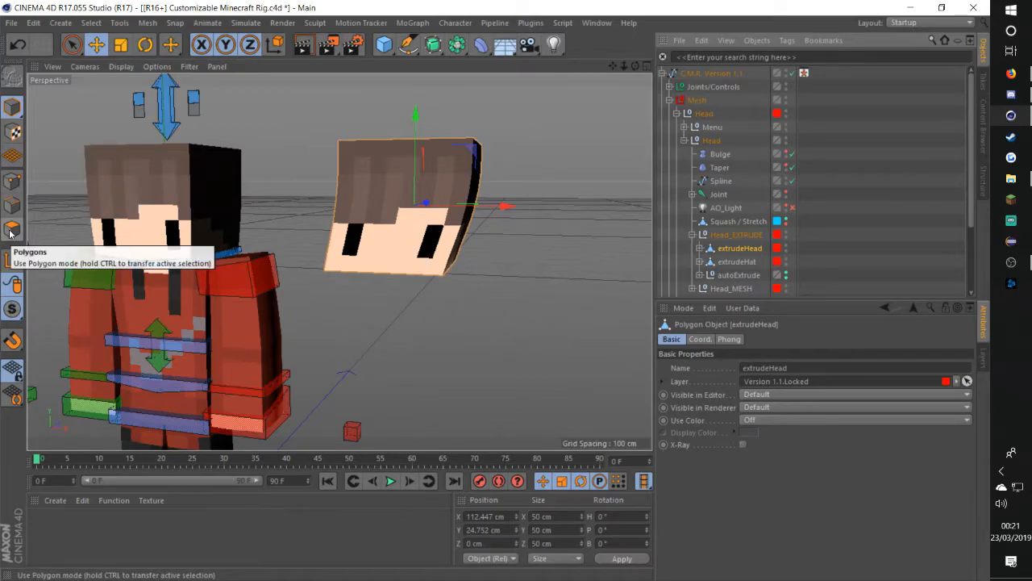
click(12, 231)
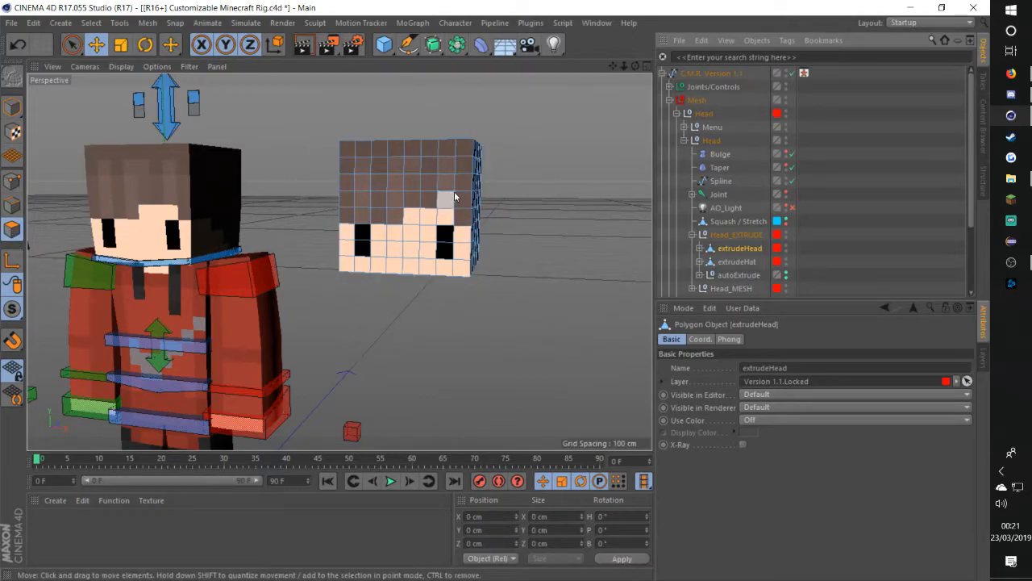
scroll(454, 197, up, 4)
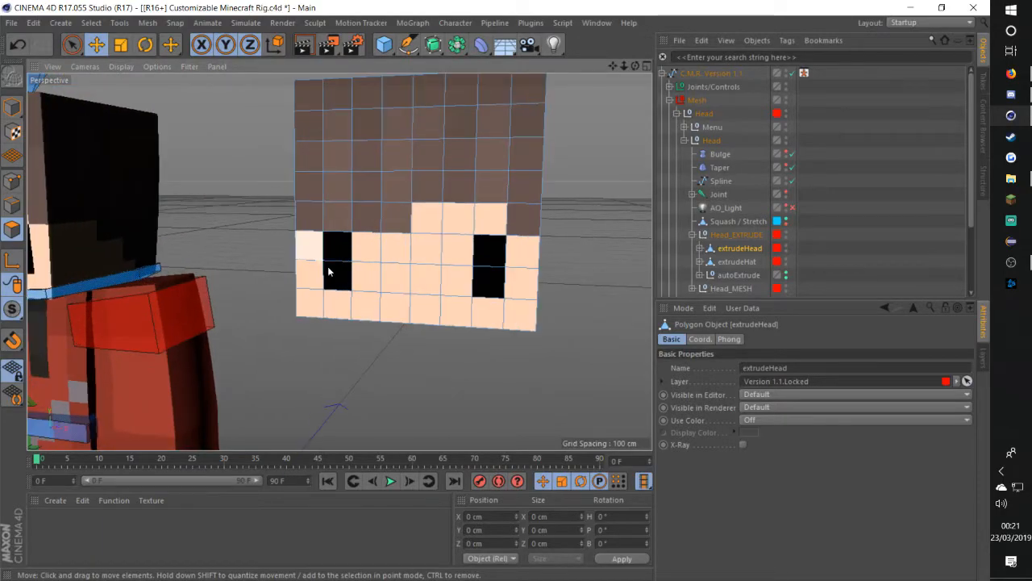
alt+drag(426, 265, 533, 219)
alt+drag(388, 291, 341, 212)
key(9)
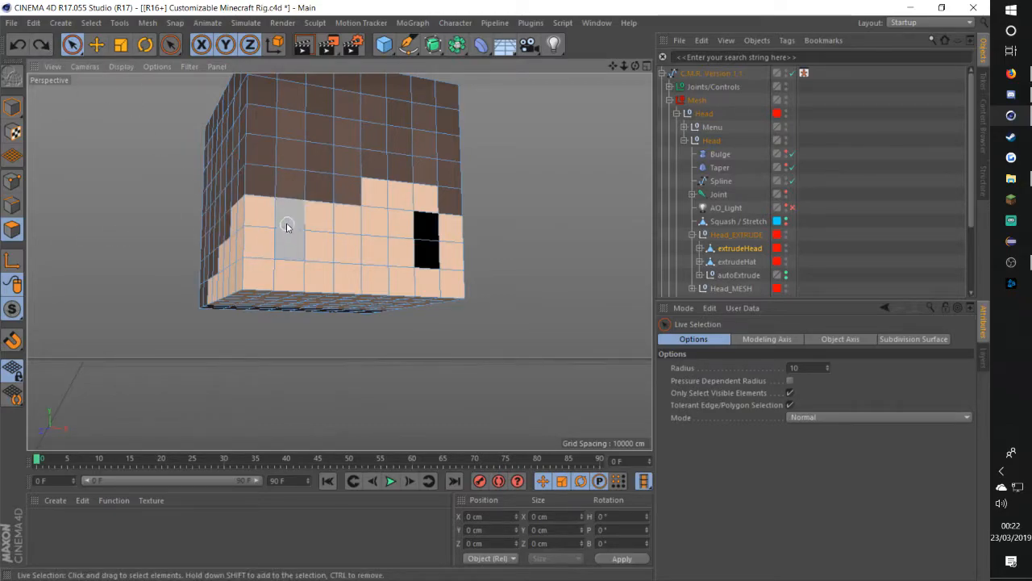
Try selecting extrudeHead's face polygons with Live Selection and individually with the Move tool
mouse_move(272, 211)
mouse_down()
mouse_move(295, 230)
mouse_move(392, 256)
mouse_move(454, 247)
mouse_move(408, 212)
mouse_up()
key(ctrl+z)
key(e)
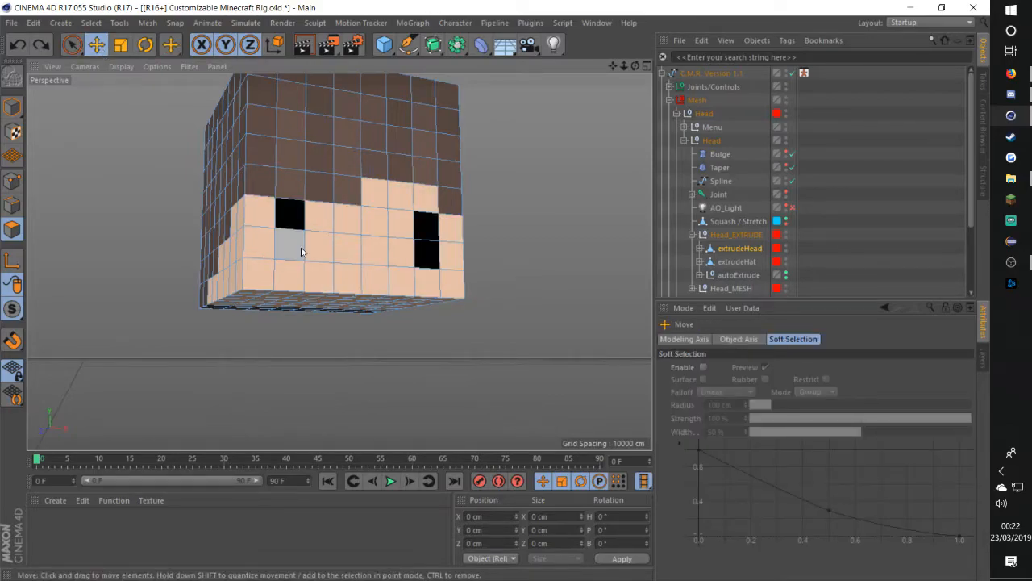
shift+click(320, 258)
shift+click(346, 258)
click(365, 325)
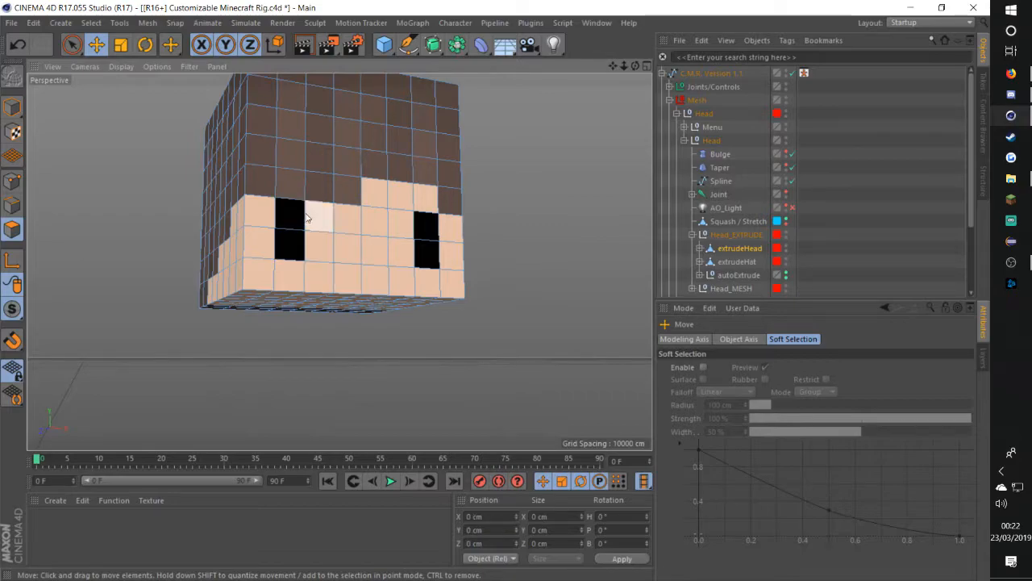
Try Loop Selection on a row of polygons around extrudeHead
key(u)
key(l)
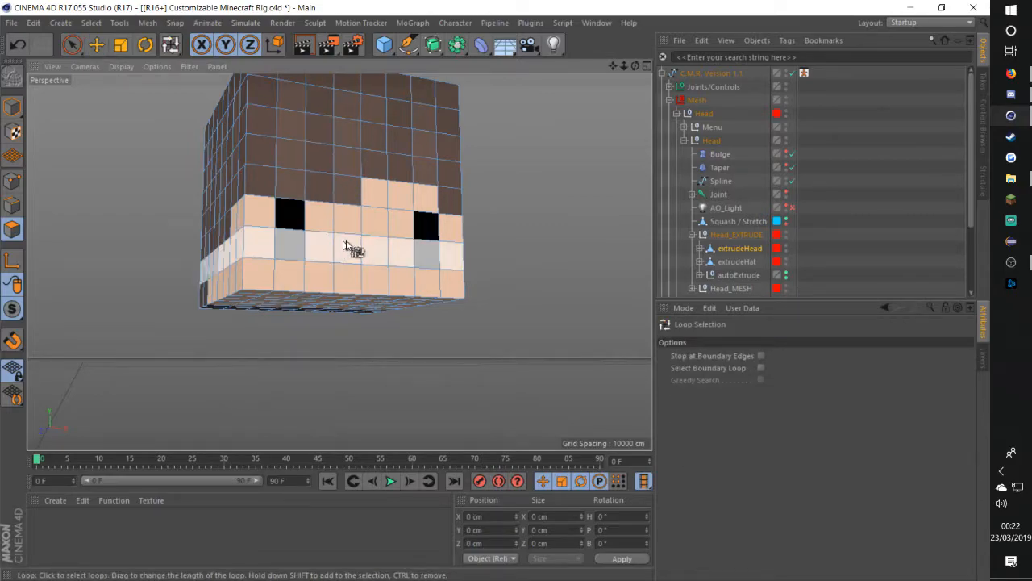
click(386, 227)
key(ctrl+z)
Try adding and removing face polygons around the eyes with Live Selection
key(space)
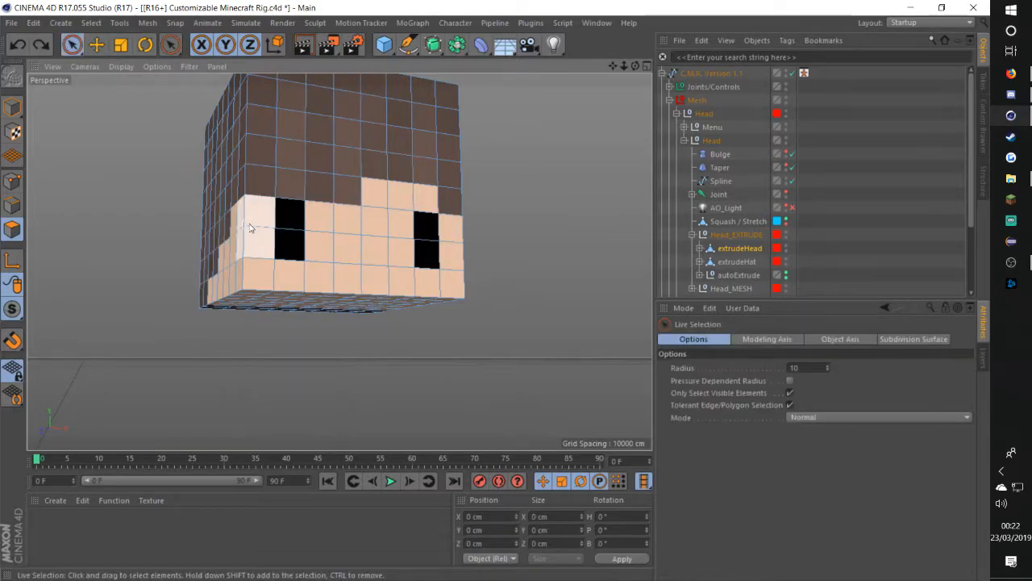
click(262, 231)
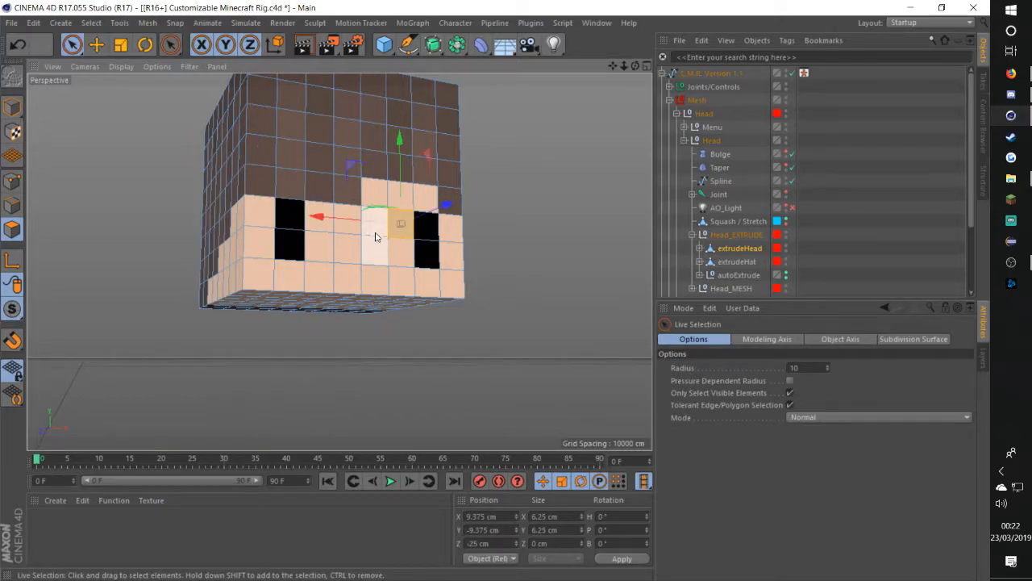
shift+click(284, 228)
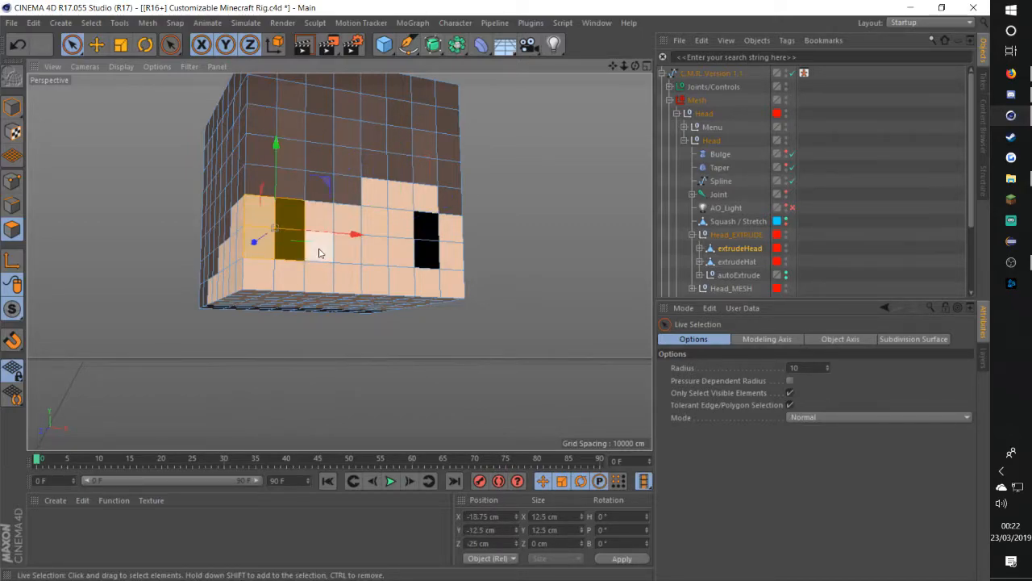
shift+click(385, 239)
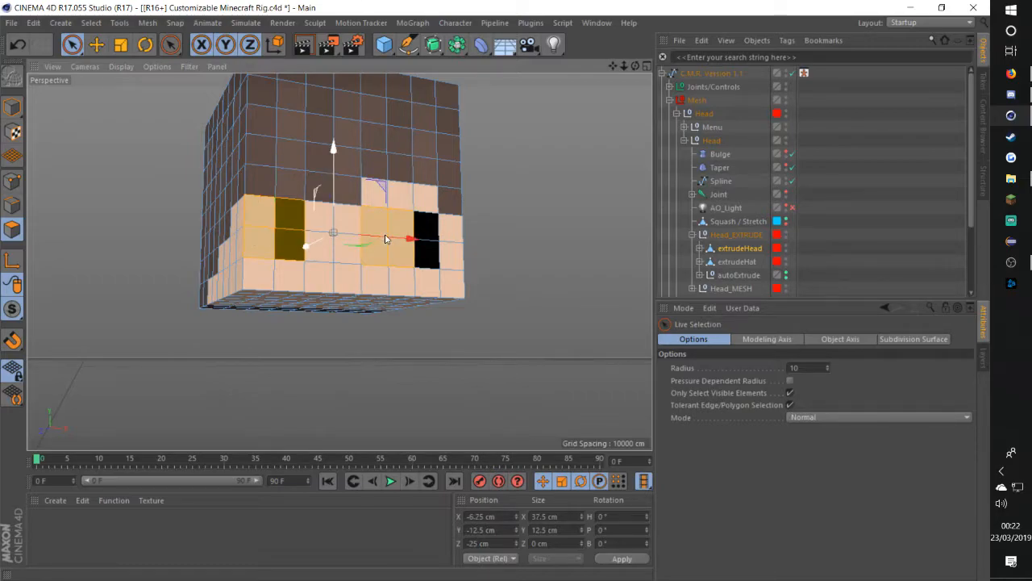
ctrl+drag(266, 204, 284, 230)
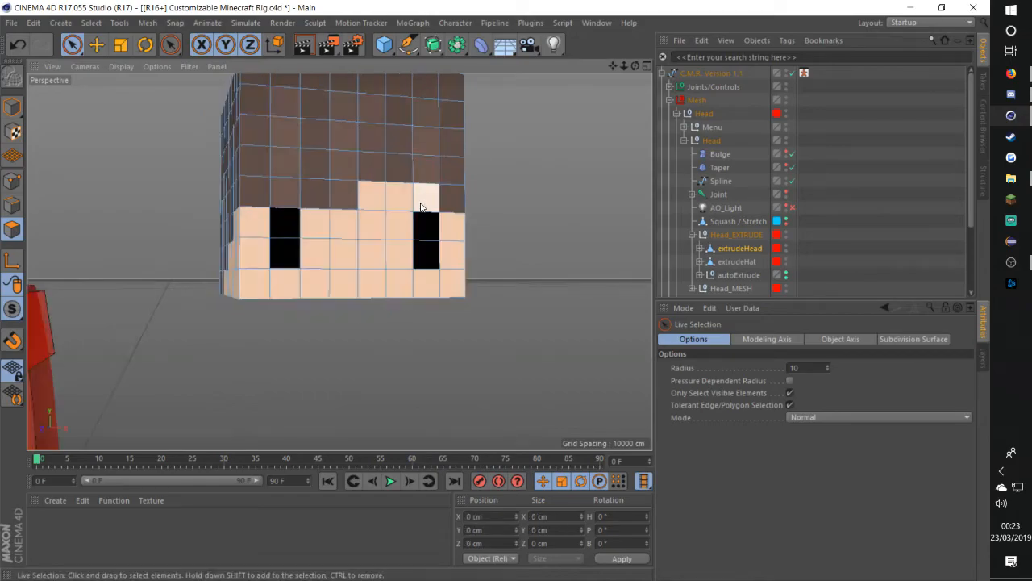
Select the skin-coloured polygons on extrudeHead's front, sides and underside and delete them, leaving only the hair
mouse_move(422, 205)
mouse_down()
mouse_move(394, 199)
mouse_move(392, 228)
mouse_move(446, 243)
mouse_move(410, 269)
mouse_move(323, 270)
mouse_move(249, 237)
mouse_move(348, 234)
mouse_move(290, 252)
mouse_move(300, 246)
mouse_up()
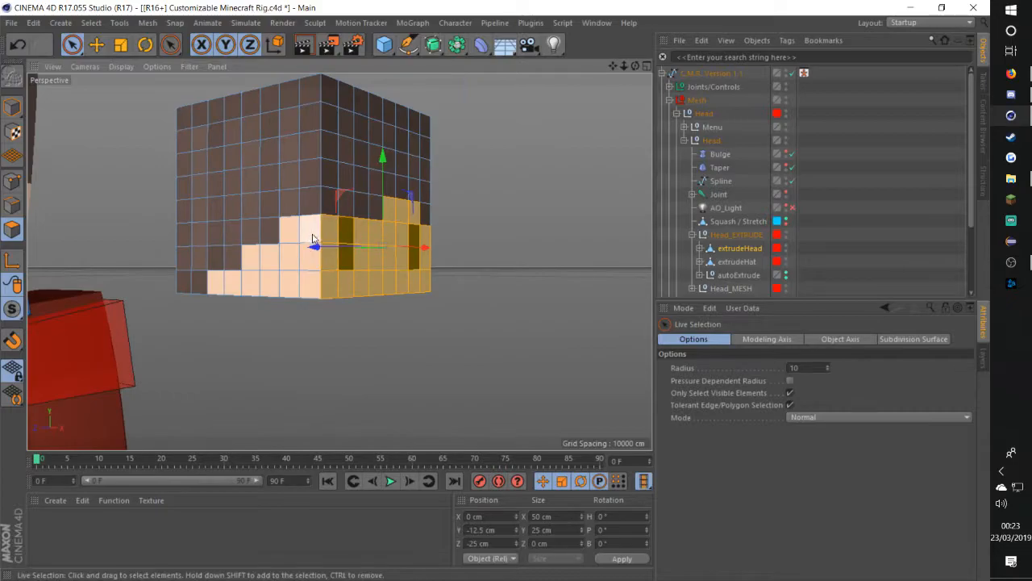
alt+drag(229, 286, 130, 287)
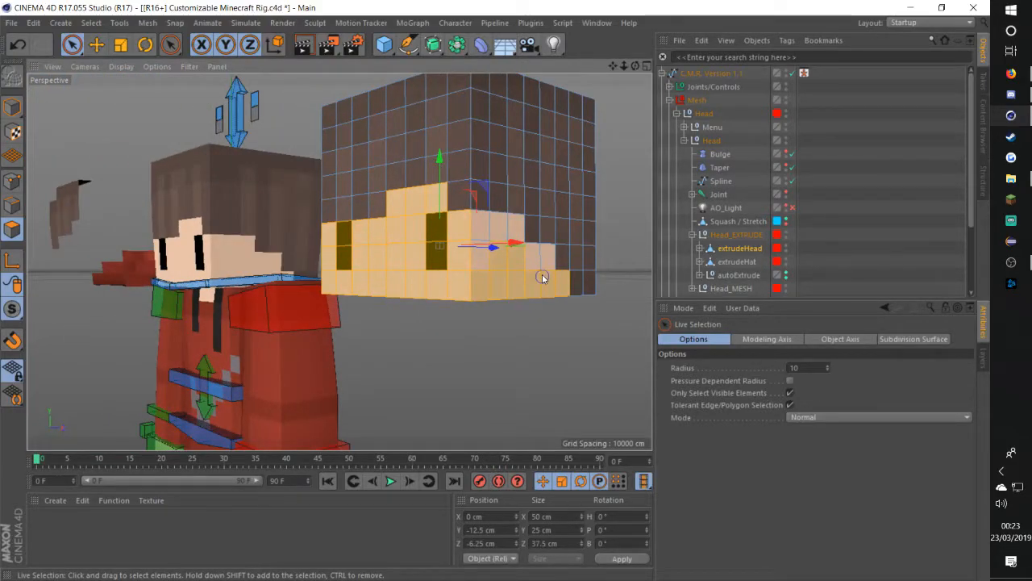
alt+drag(474, 255, 322, 317)
alt+drag(338, 368, 492, 339)
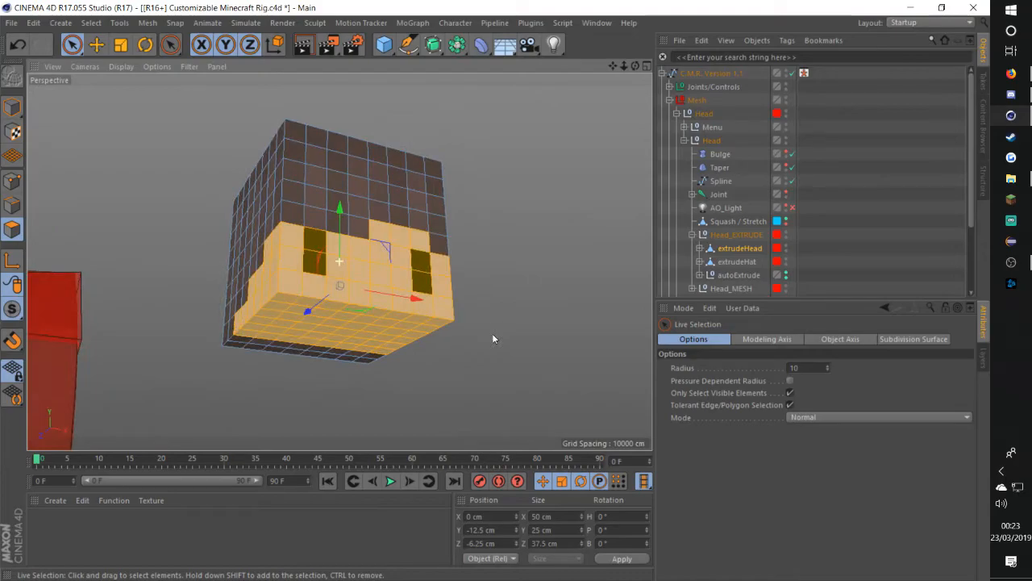
key(Delete)
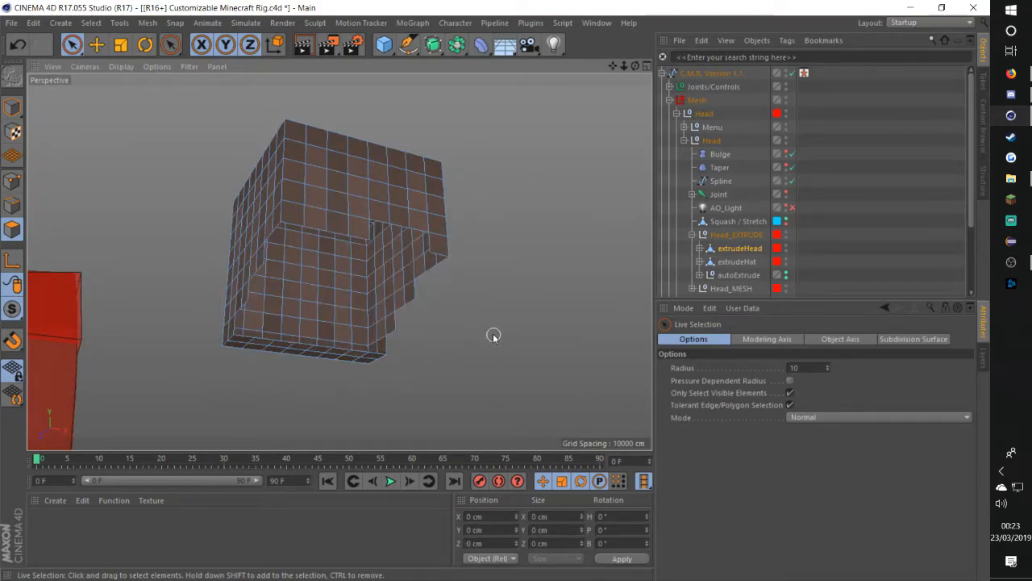
Extrude all remaining hair polygons of extrudeHead with a 5 cm offset and return to Model mode
alt+drag(352, 279, 358, 297)
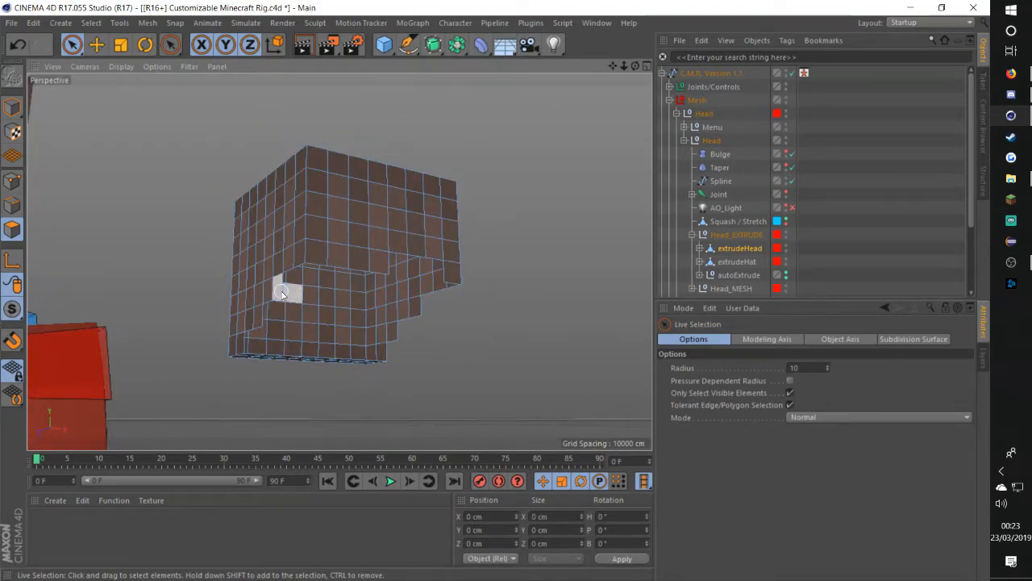
key(ctrl+a)
key(d)
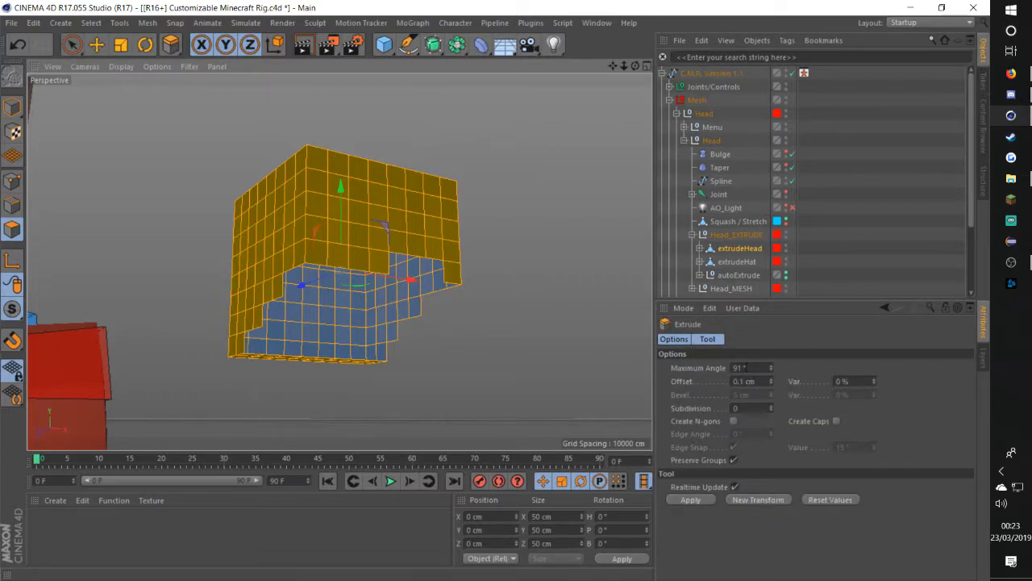
double_click(747, 381)
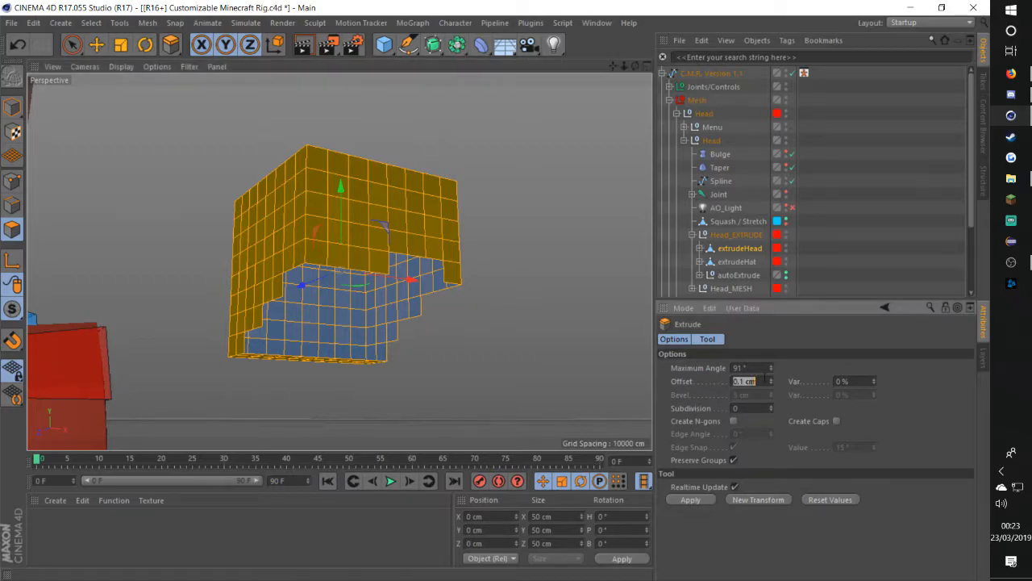
key(Return)
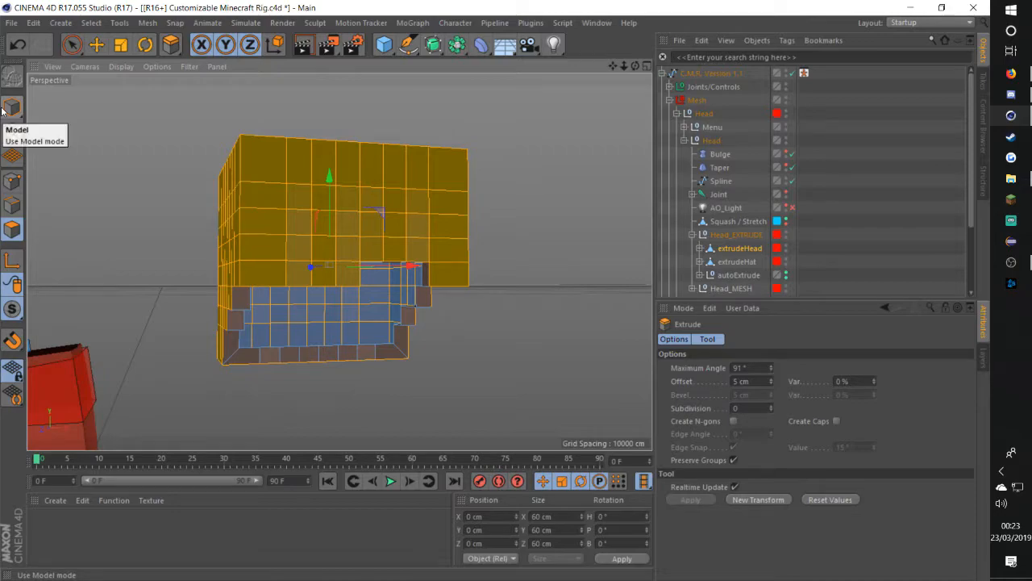
click(11, 108)
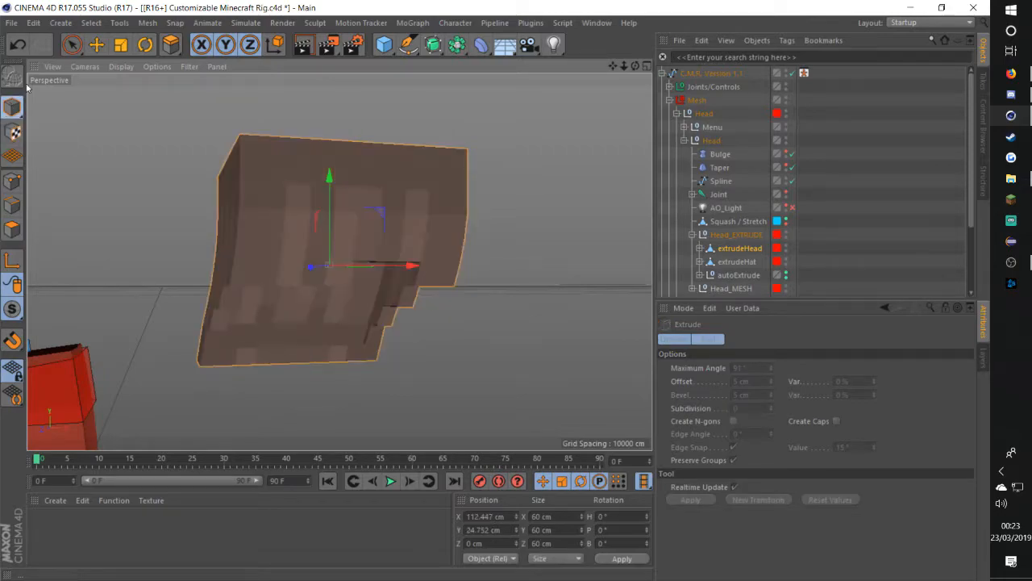
Reset extrudeHead's X position to put the extruded hair back on the character's head
click(94, 49)
scroll(139, 242, down, 3)
alt+middle_drag(156, 267, 222, 269)
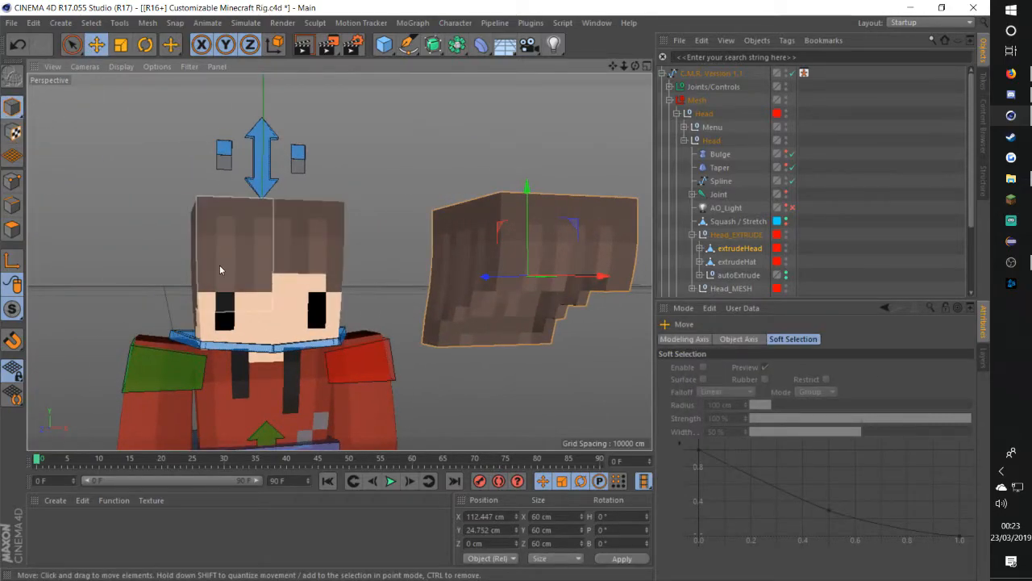
alt+drag(419, 325, 322, 311)
click(395, 307)
click(497, 294)
drag(552, 290, 553, 267)
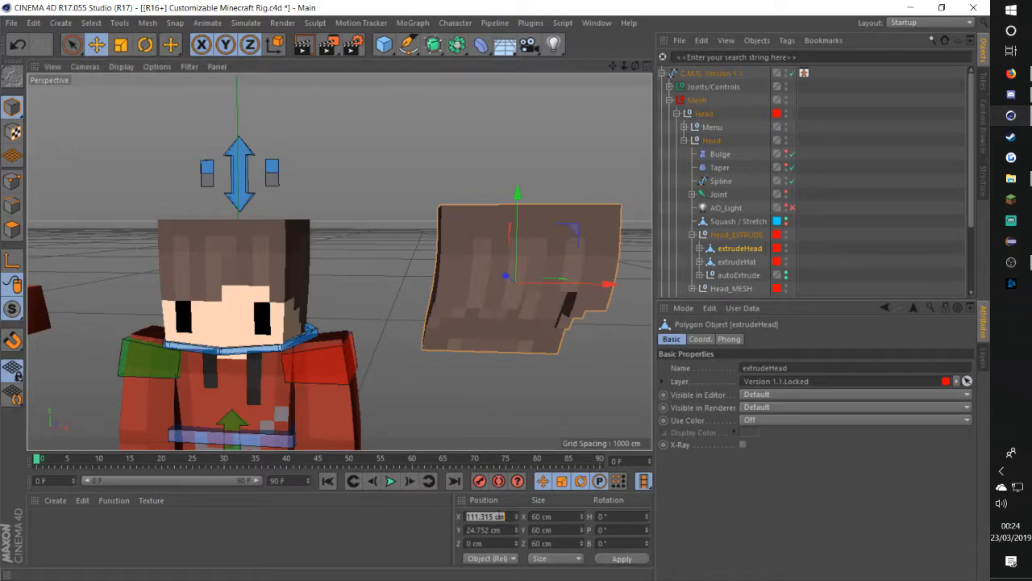
click(622, 558)
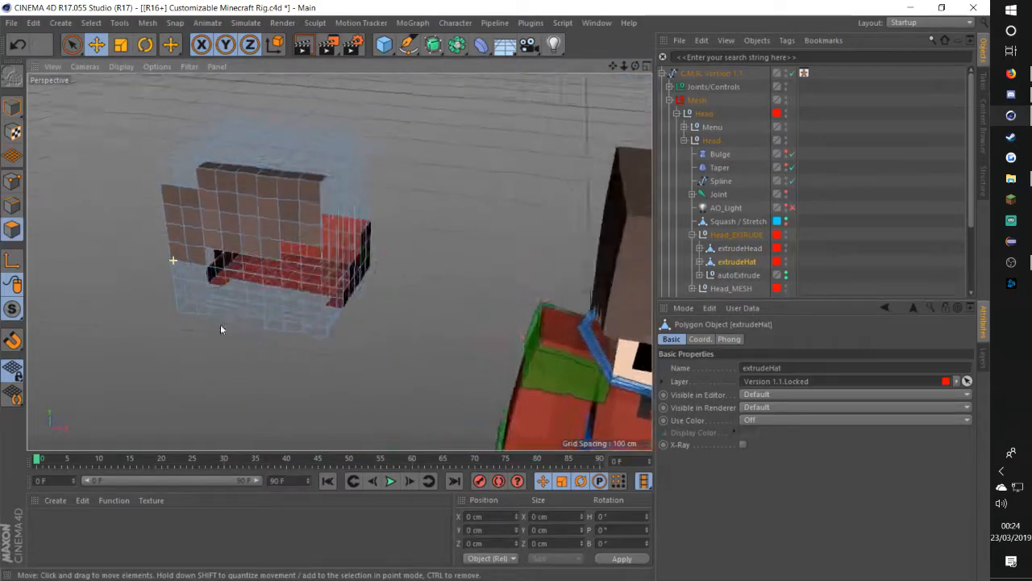
Select extrudeHat's visible hair and red hood polygons, invert the selection and delete the transparent polygons
alt+drag(221, 325, 234, 343)
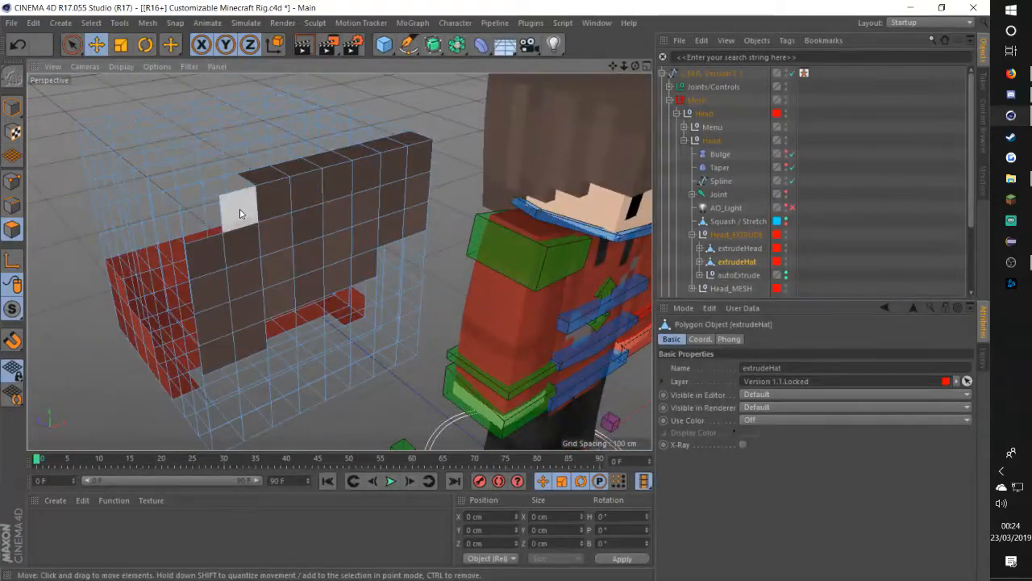
key(9)
alt+drag(234, 202, 516, 184)
mouse_move(449, 173)
mouse_down()
mouse_move(283, 161)
mouse_move(299, 215)
mouse_move(431, 232)
mouse_move(249, 233)
mouse_move(454, 302)
mouse_move(362, 333)
mouse_move(389, 329)
mouse_up()
key(u)
key(i)
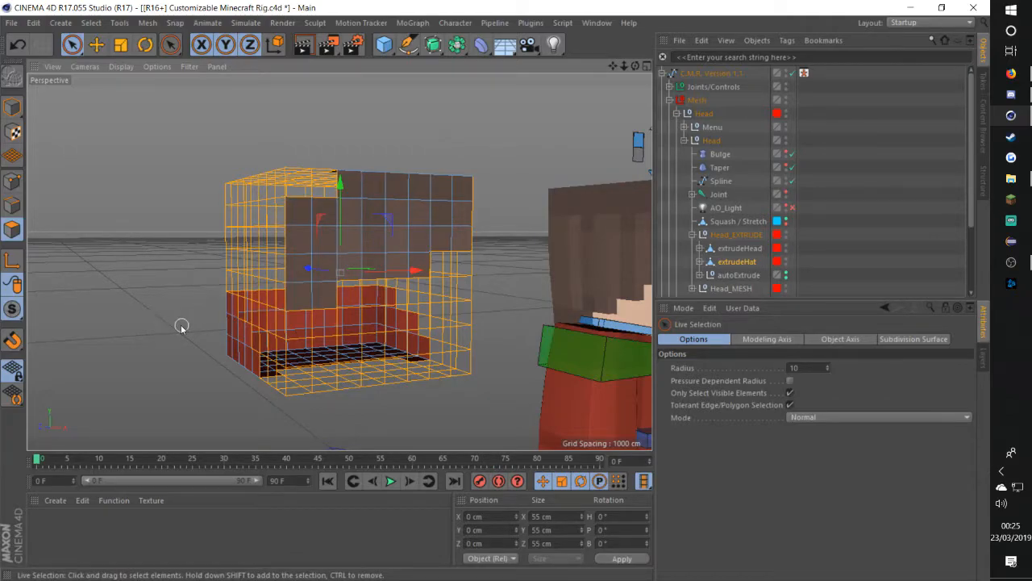
key(Delete)
scroll(296, 326, down, 1)
scroll(278, 323, up, 1)
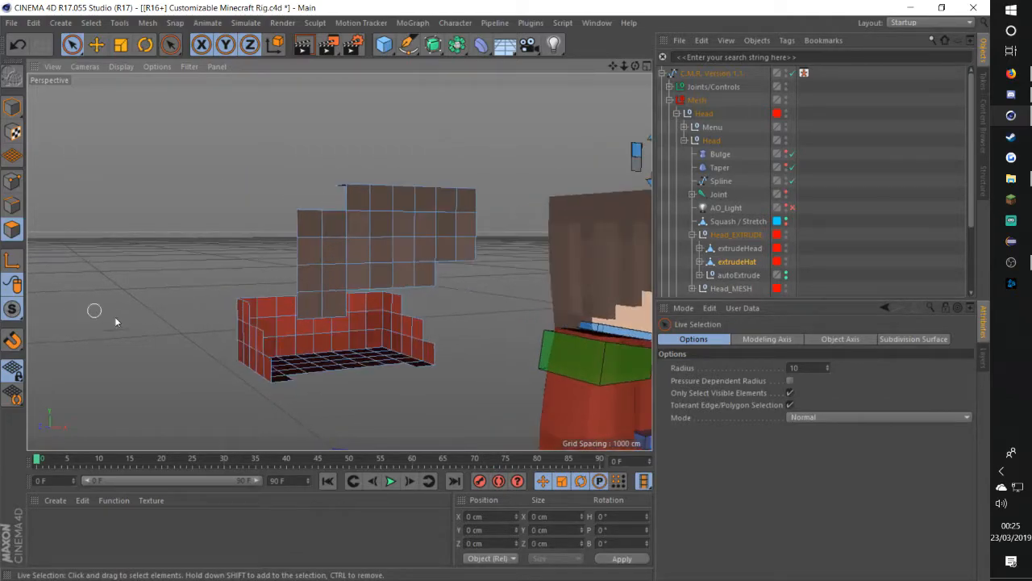
Select all the red hood polygons of extrudeHat and extrude them with a 3 cm offset
scroll(101, 312, up, 2)
scroll(298, 264, down, 1)
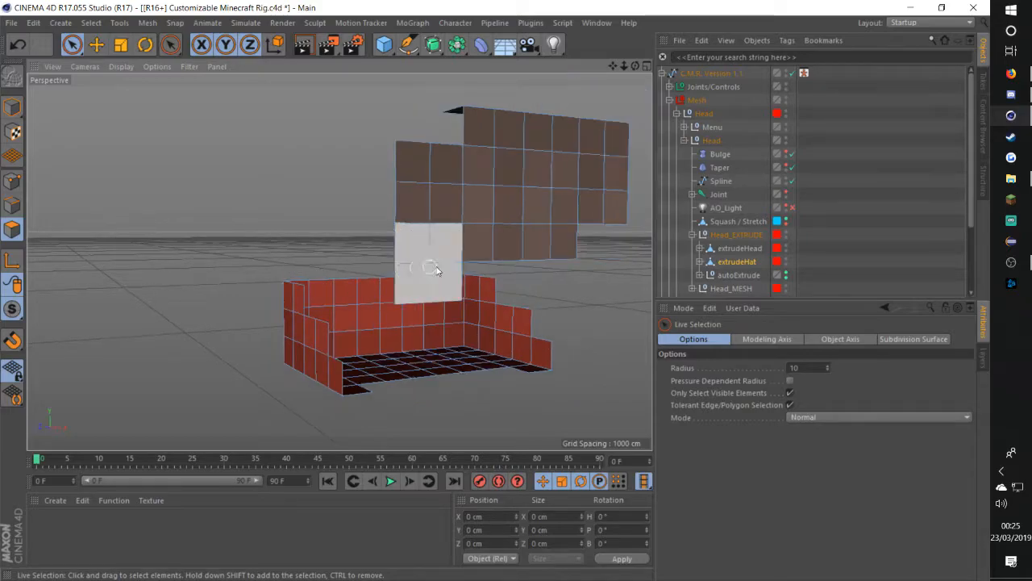
scroll(297, 247, down, 2)
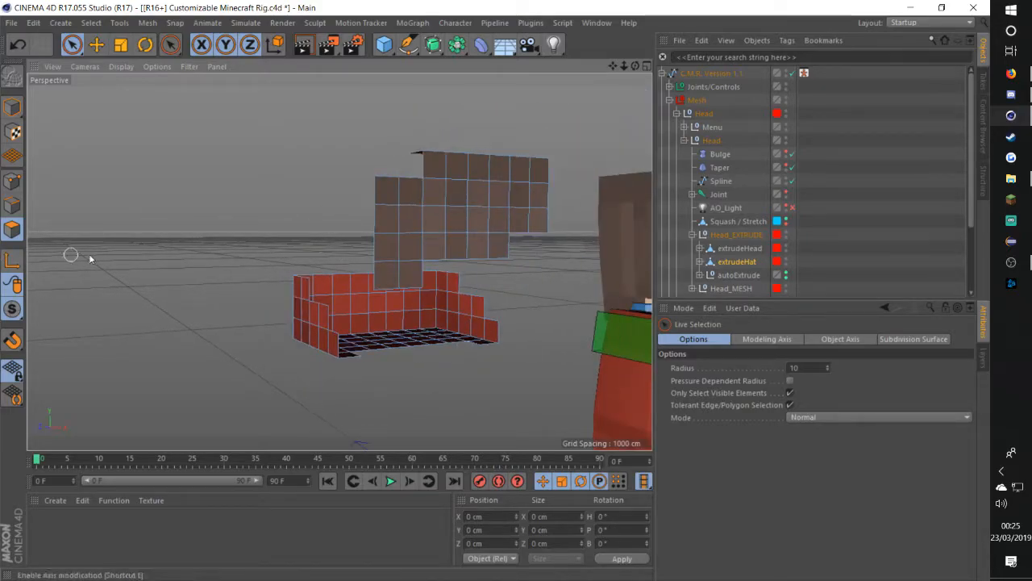
scroll(300, 230, up, 3)
scroll(322, 231, down, 2)
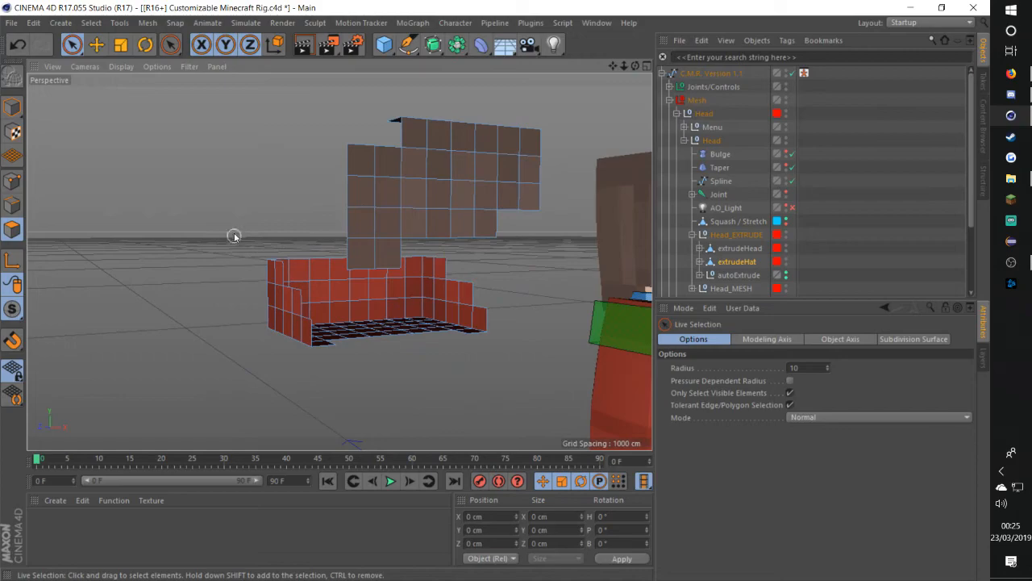
scroll(221, 227, up, 3)
scroll(233, 225, down, 4)
alt+middle_drag(427, 191, 378, 216)
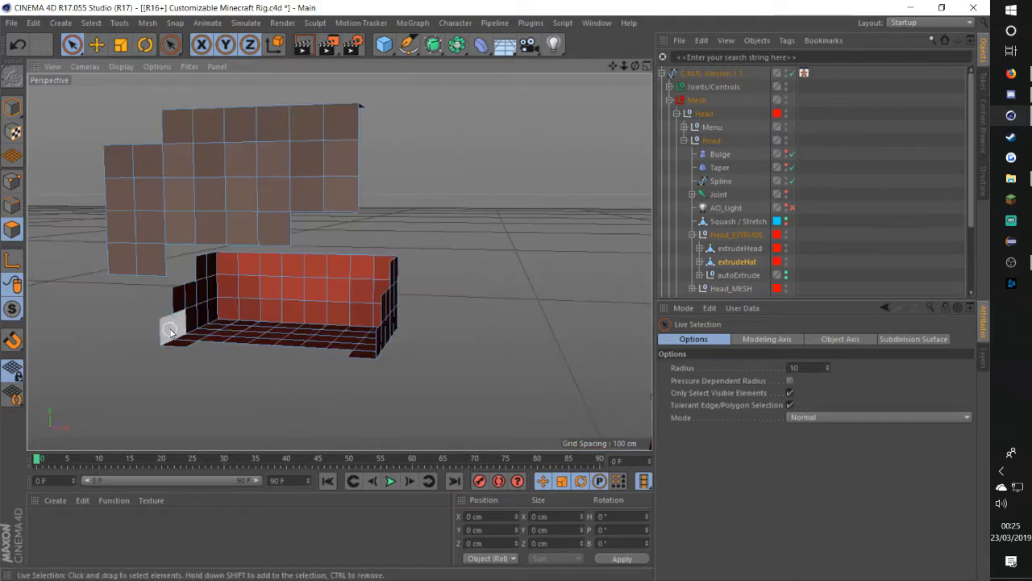
mouse_move(171, 329)
mouse_down()
mouse_move(245, 315)
mouse_move(240, 363)
mouse_move(404, 284)
mouse_up()
drag(328, 351, 314, 350)
mouse_move(312, 350)
alt+mouse_down()
mouse_move(387, 344)
mouse_move(214, 335)
mouse_move(321, 350)
alt+mouse_up()
key(d)
drag(753, 381, 597, 373)
text(3)
key(Return)
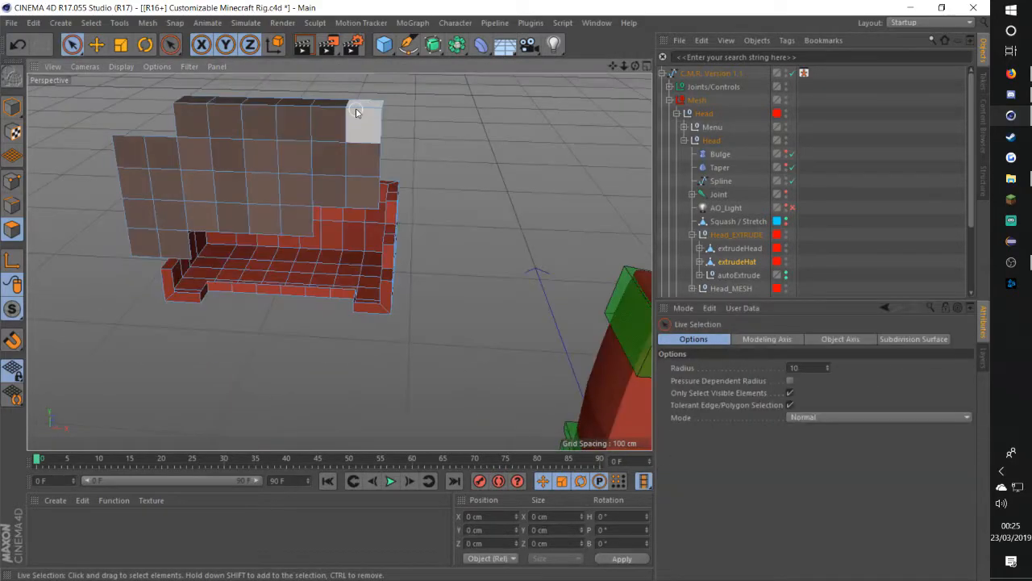
Select all the brown hair polygons of extrudeHat and extrude them with a 5 cm offset
mouse_move(357, 111)
mouse_down()
mouse_move(223, 108)
mouse_move(145, 180)
mouse_up()
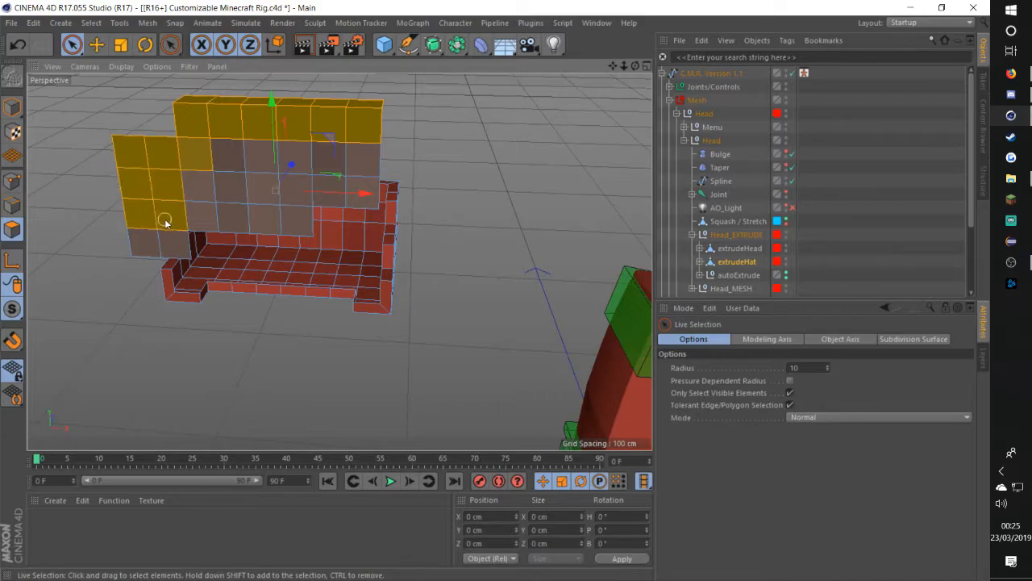
mouse_move(153, 225)
mouse_down()
mouse_move(228, 152)
mouse_move(263, 215)
mouse_move(296, 212)
mouse_move(359, 171)
mouse_up()
click(740, 380)
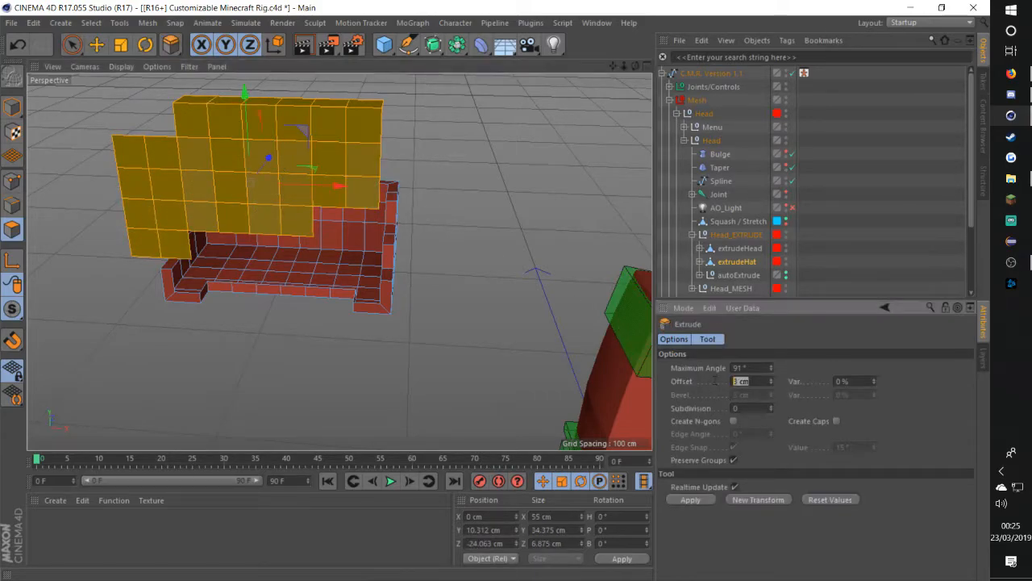
text(5)
key(Return)
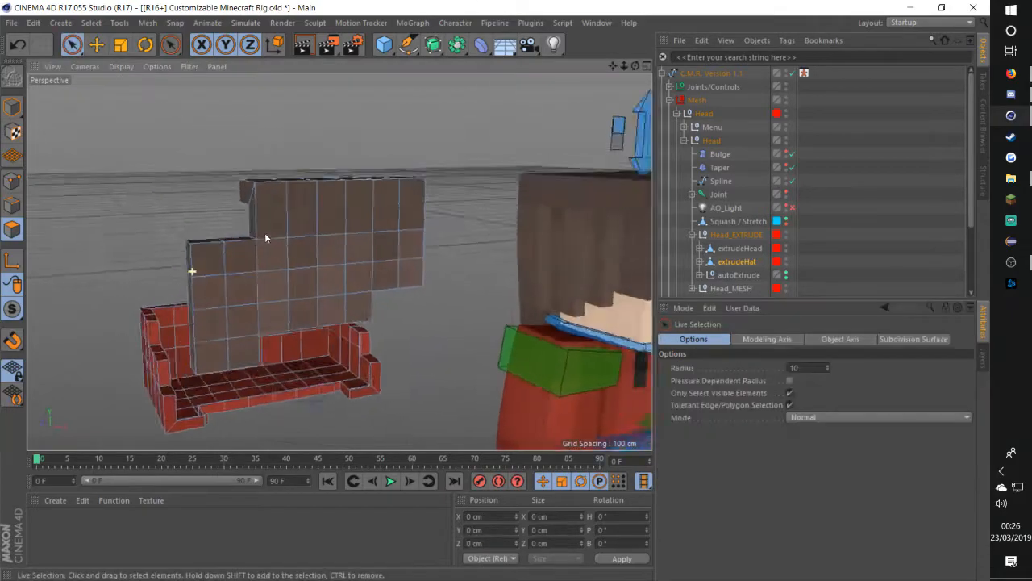
Extrude the inner hair polygons of extrudeHat in two stepped layers of 3 cm each and return to Model mode with the hat on the head
alt+drag(265, 235, 228, 220)
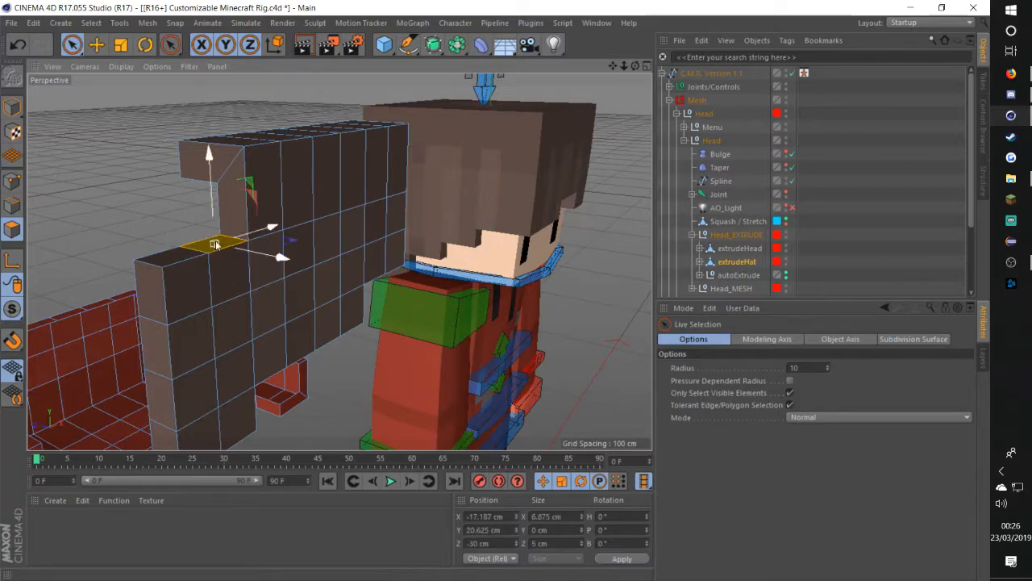
key(d)
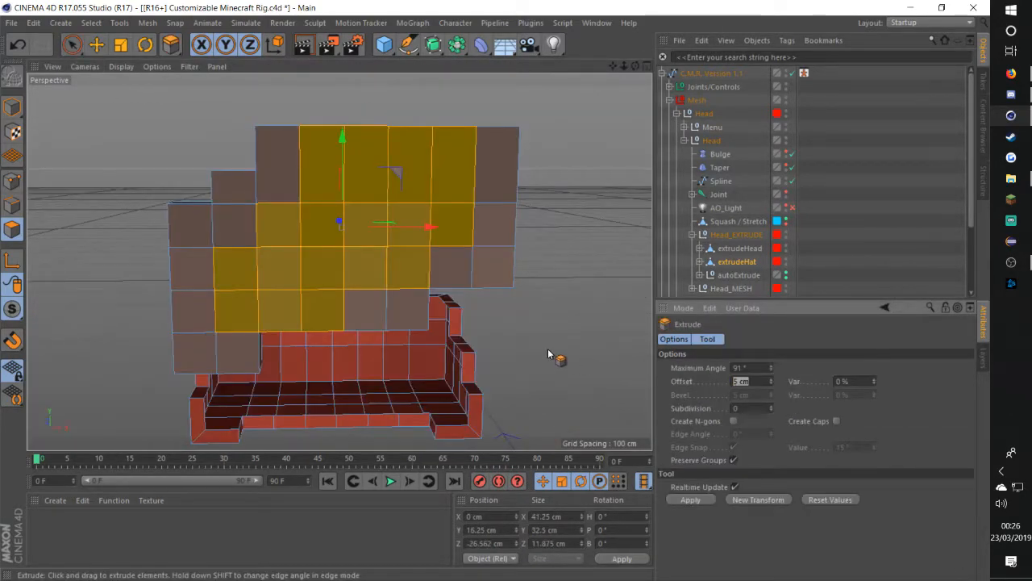
mouse_move(549, 355)
alt+mouse_down()
mouse_move(537, 341)
mouse_move(405, 309)
mouse_move(503, 295)
mouse_move(363, 301)
mouse_move(564, 343)
alt+mouse_up()
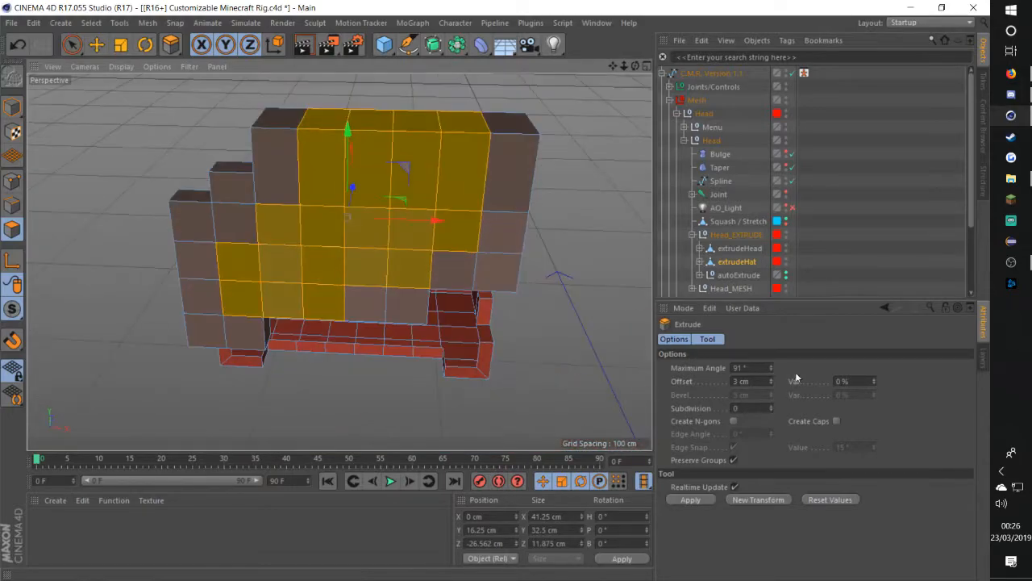
click(756, 382)
click(690, 499)
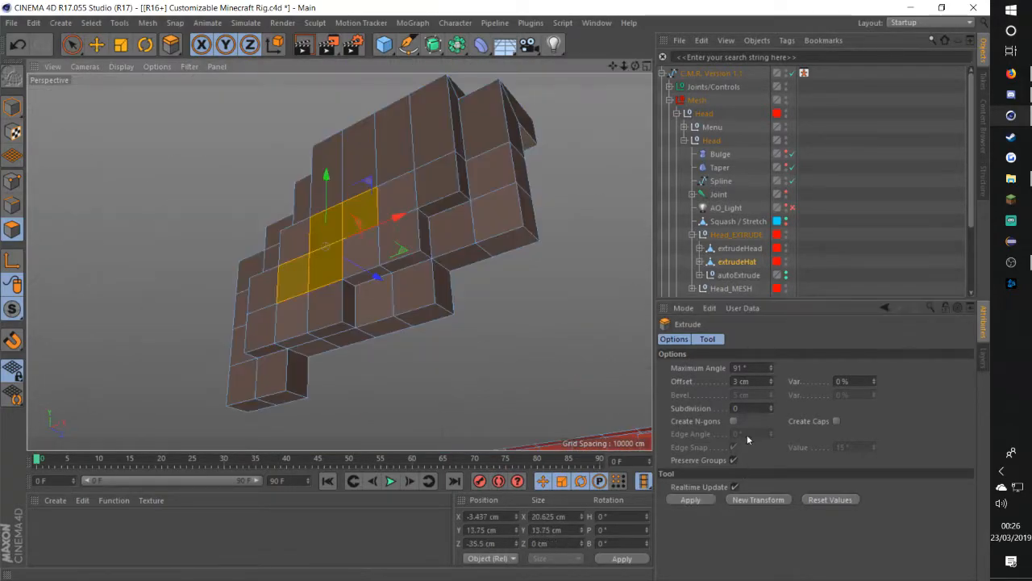
click(691, 501)
click(12, 105)
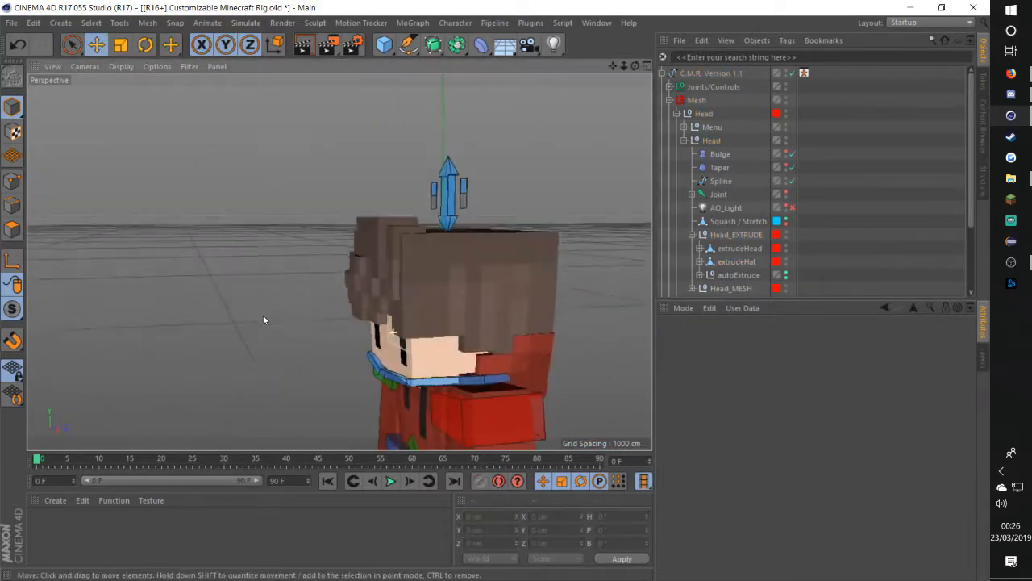
Select extrudeHat on the head and scale it slightly to separate it from the hair layer underneath
alt+drag(263, 314, 520, 302)
scroll(195, 421, up, 2)
alt+drag(527, 230, 480, 223)
click(447, 182)
scroll(295, 178, up, 3)
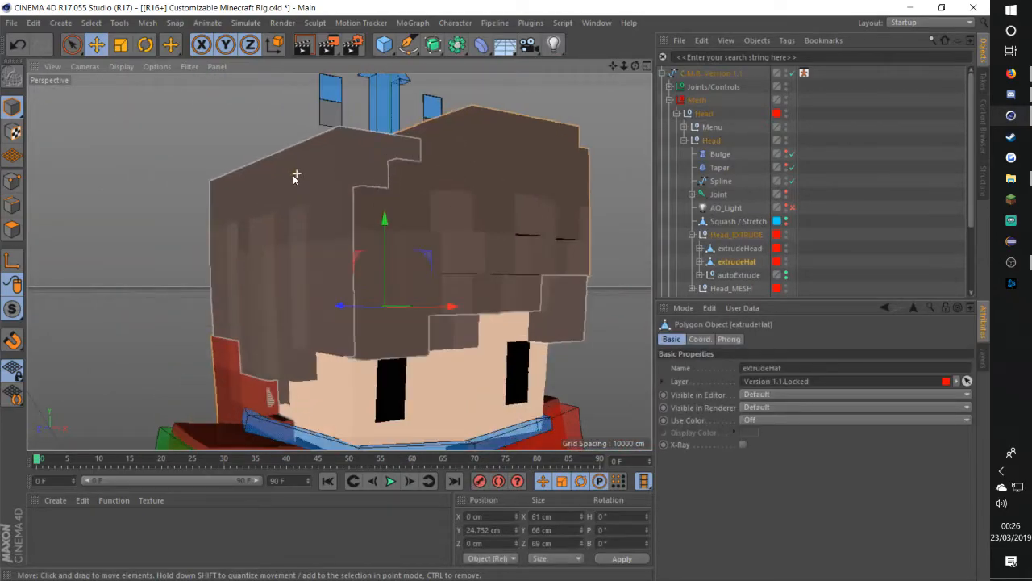
key(t)
alt+drag(291, 244, 433, 284)
scroll(385, 89, up, 3)
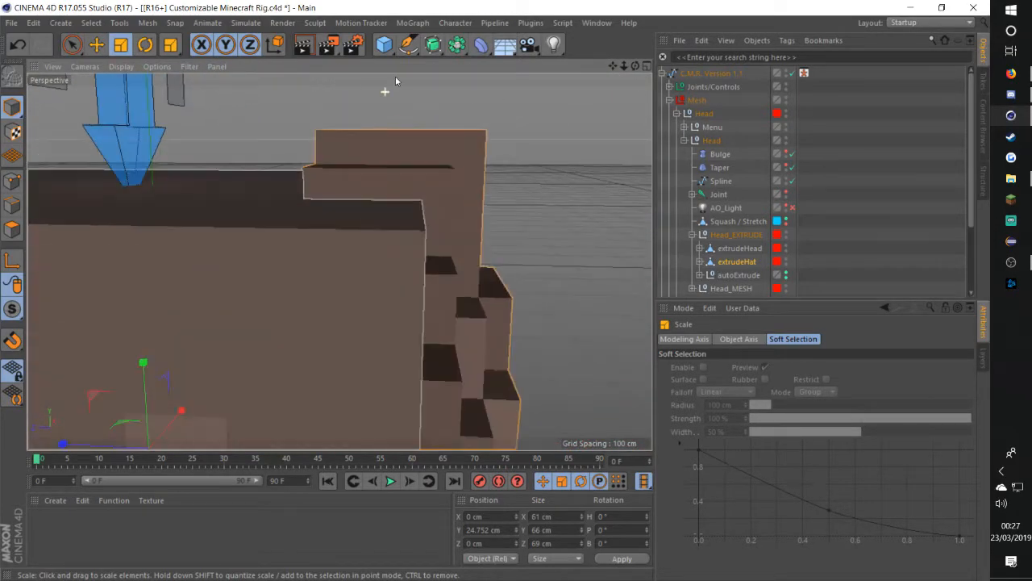
drag(447, 235, 368, 258)
click(593, 228)
key(h)
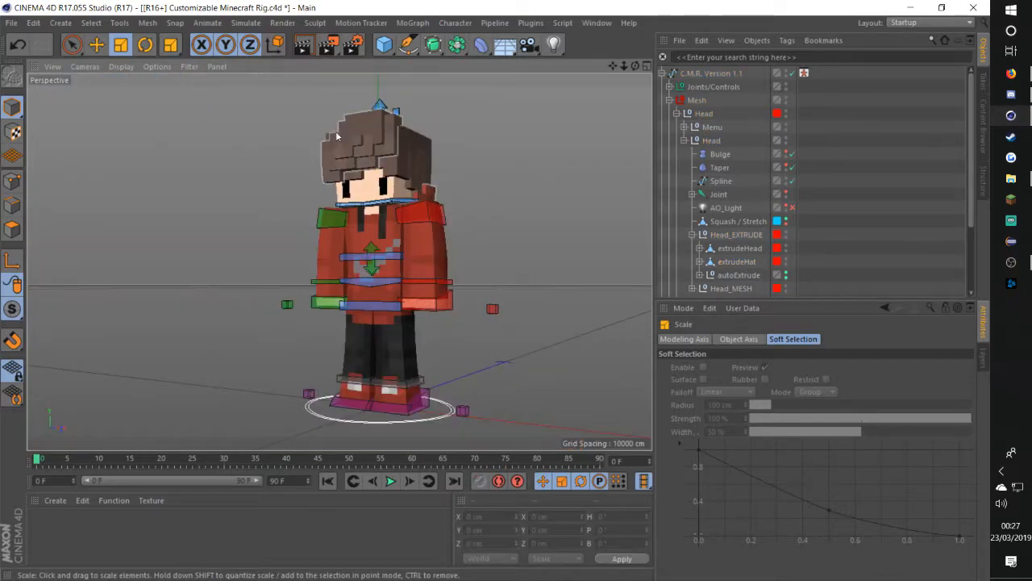
Collapse the nested Head groups in the rig's mesh hierarchy
scroll(387, 130, up, 6)
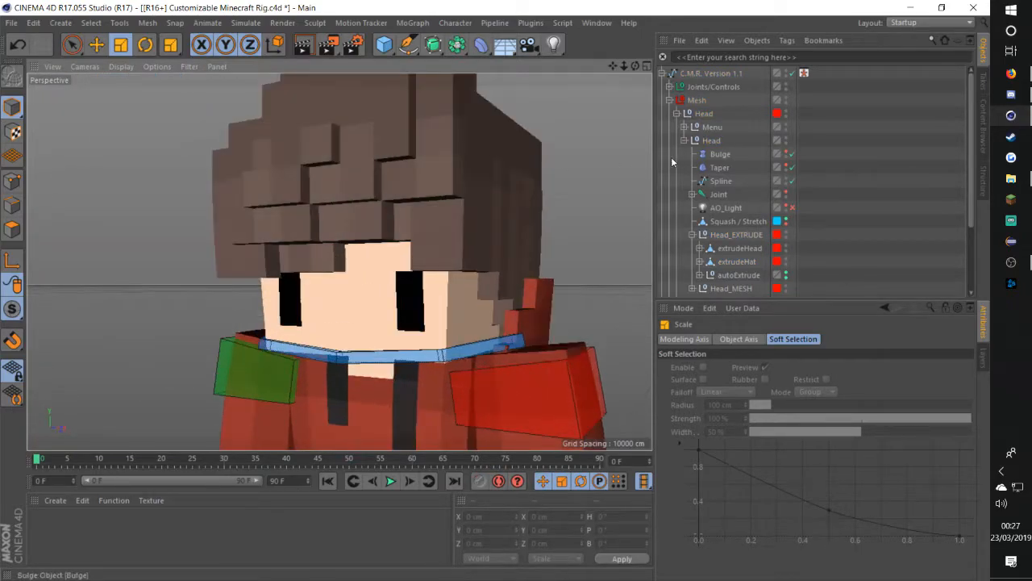
click(683, 141)
click(676, 113)
Move both shoulder controllers outward so the arms stand clear of the torso
scroll(463, 251, down, 4)
alt+drag(463, 251, 483, 272)
alt+drag(340, 261, 490, 203)
click(441, 195)
key(e)
click(292, 197)
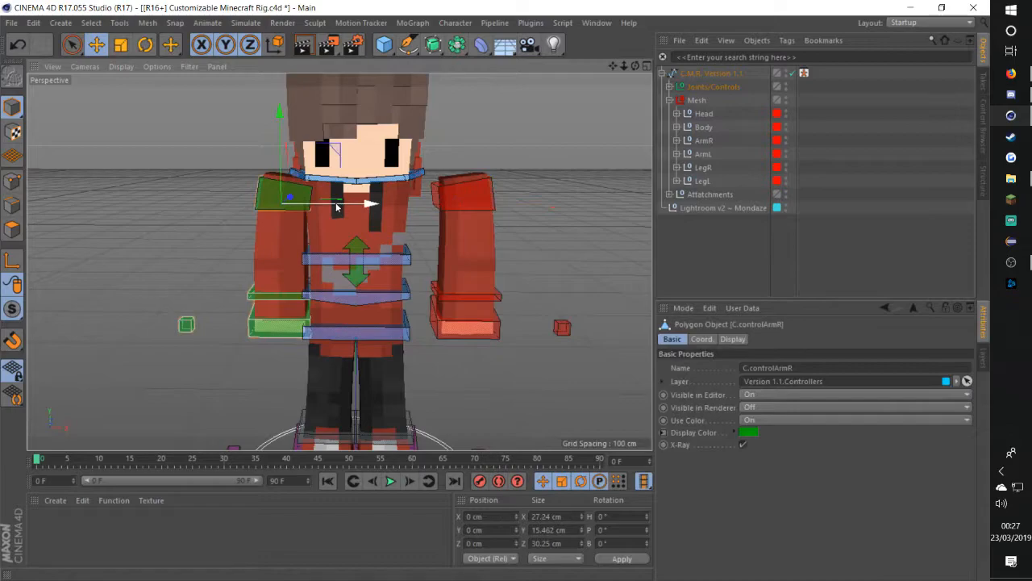
drag(336, 208, 307, 211)
click(156, 323)
Spread the legs apart and raise the head clear of the torso using their controllers
alt+middle_drag(391, 369, 388, 308)
click(491, 272)
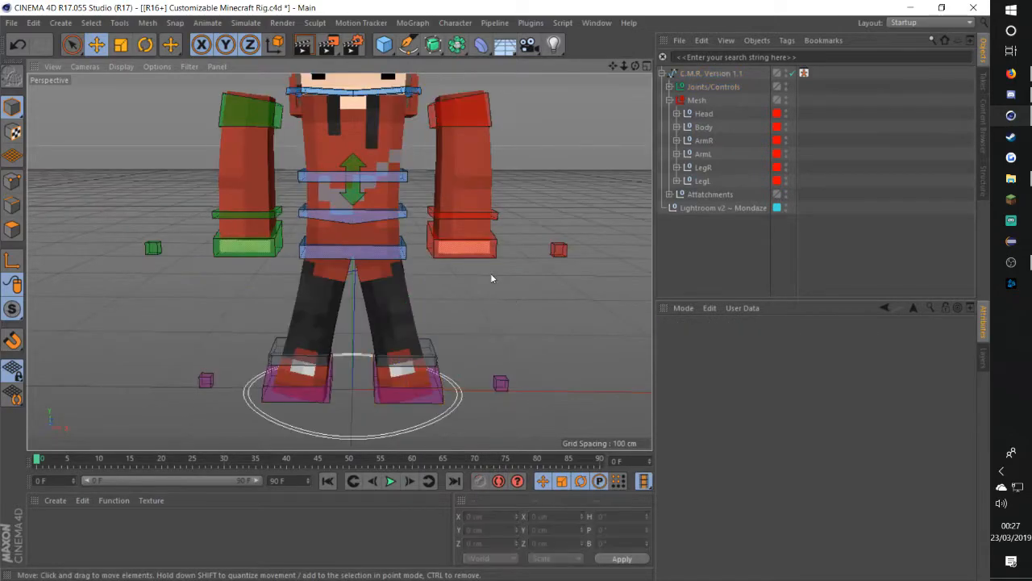
alt+middle_drag(490, 273, 527, 333)
alt+drag(528, 333, 507, 335)
scroll(506, 335, down, 5)
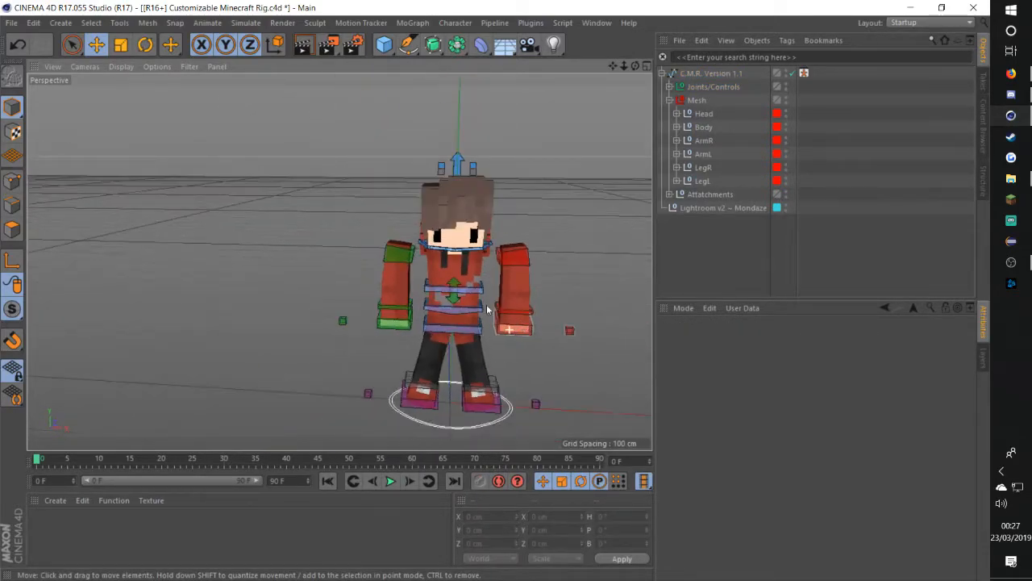
alt+drag(470, 298, 439, 315)
scroll(449, 288, up, 4)
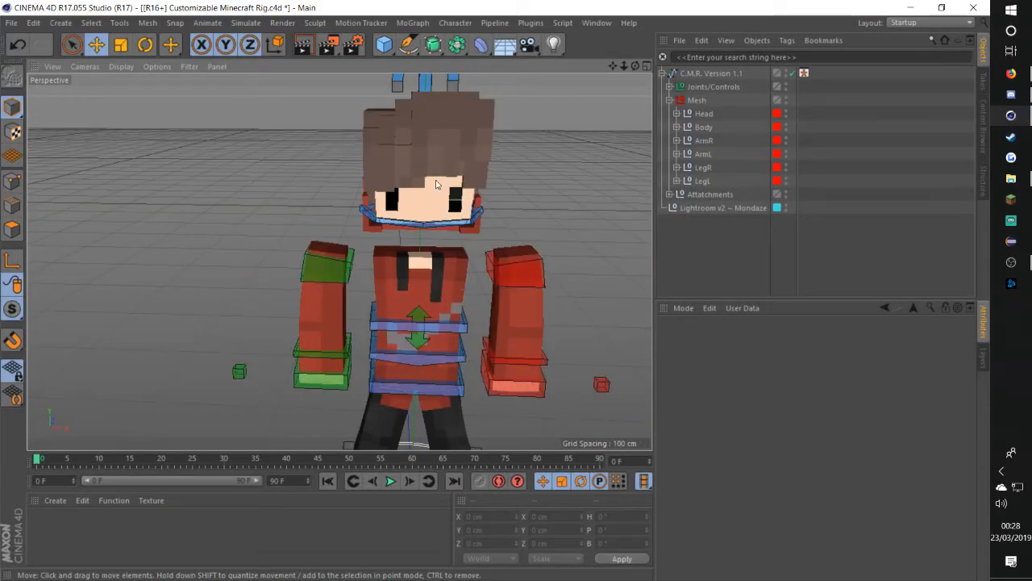
Extrude meshBody's black drawstring and grey emblem polygons on the front of the torso, and collapse the Body group
scroll(438, 186, up, 8)
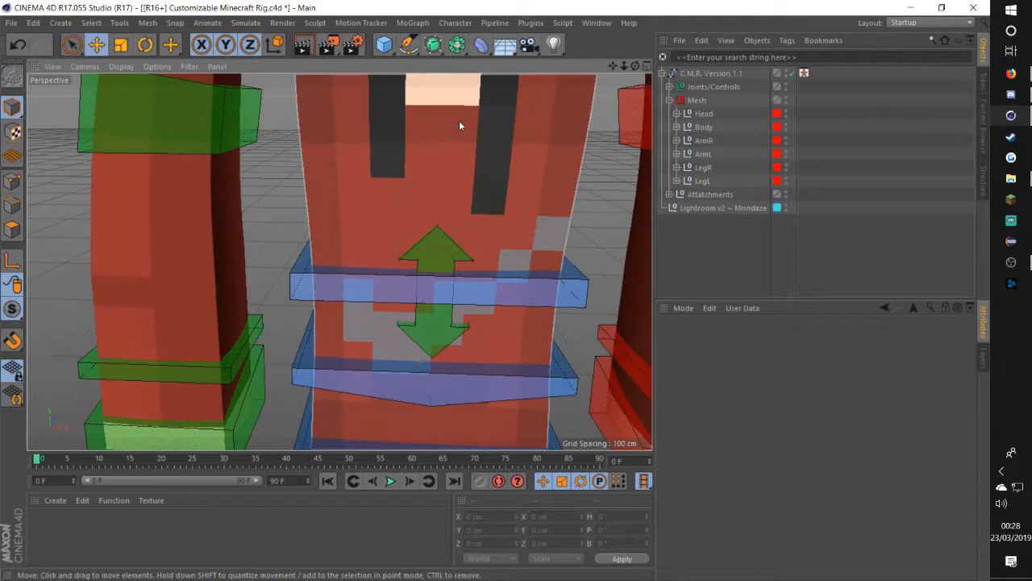
click(677, 127)
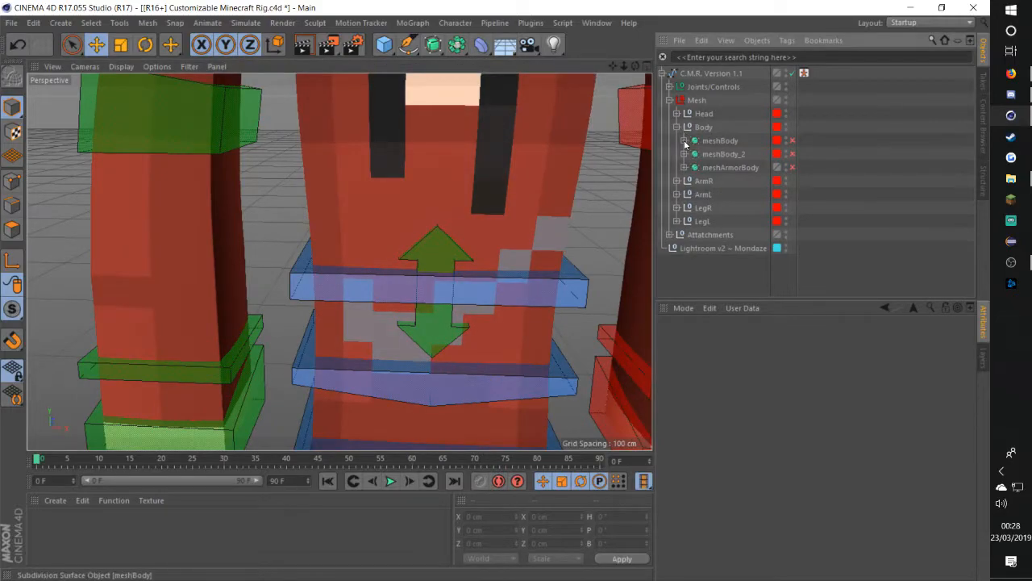
click(717, 155)
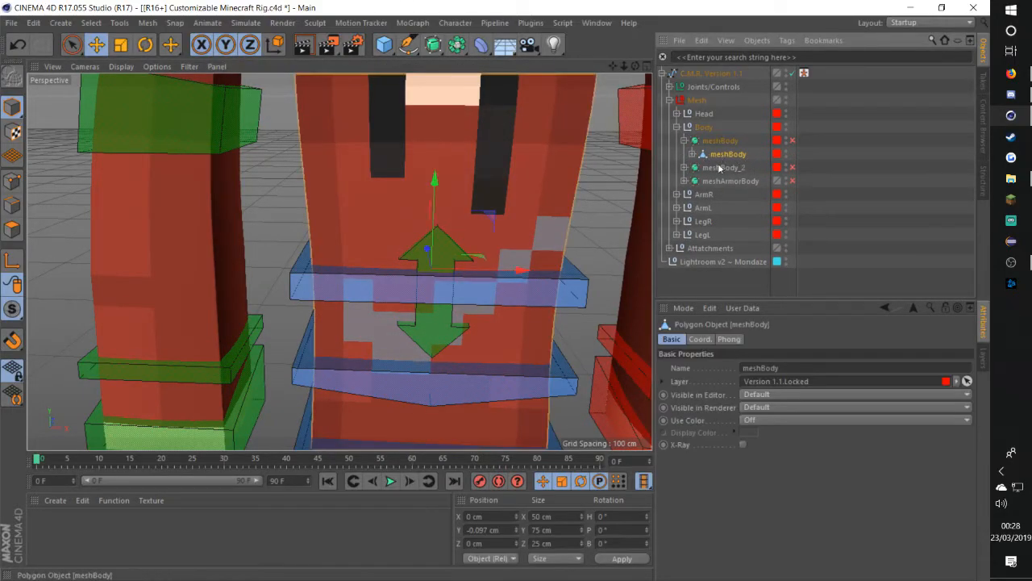
scroll(338, 258, down, 3)
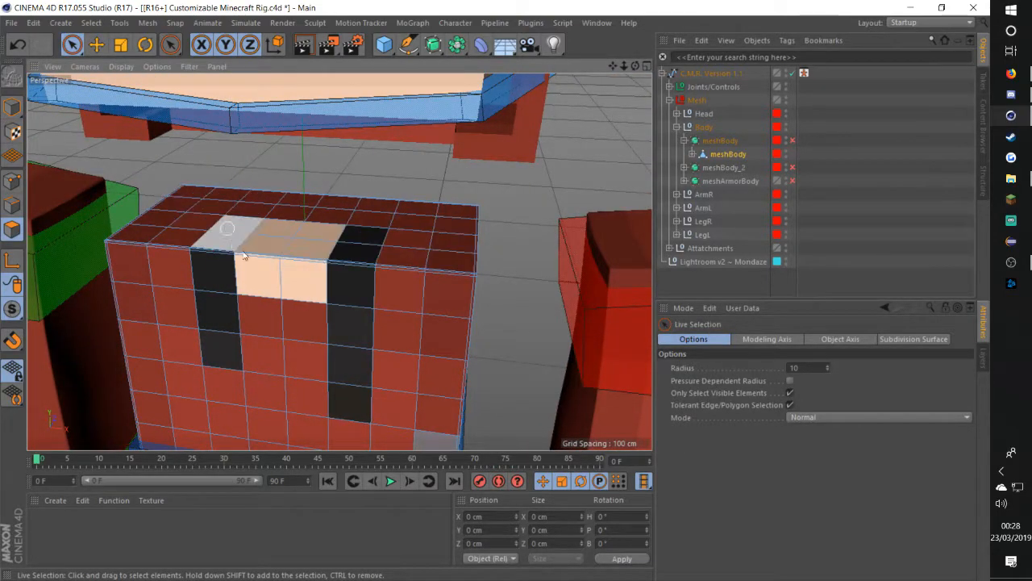
alt+drag(441, 313, 376, 228)
scroll(376, 228, down, 5)
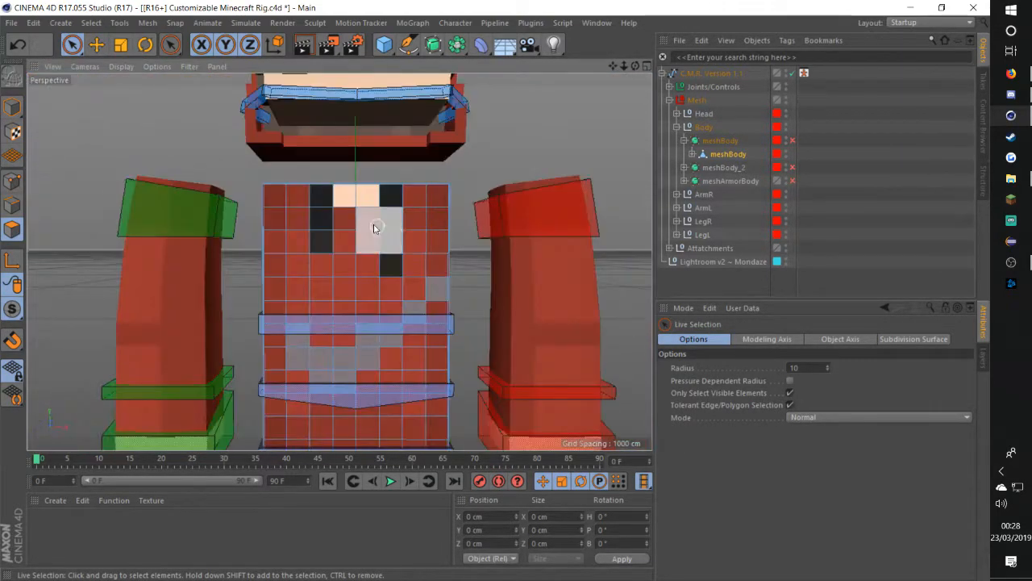
scroll(376, 228, up, 3)
scroll(341, 251, down, 3)
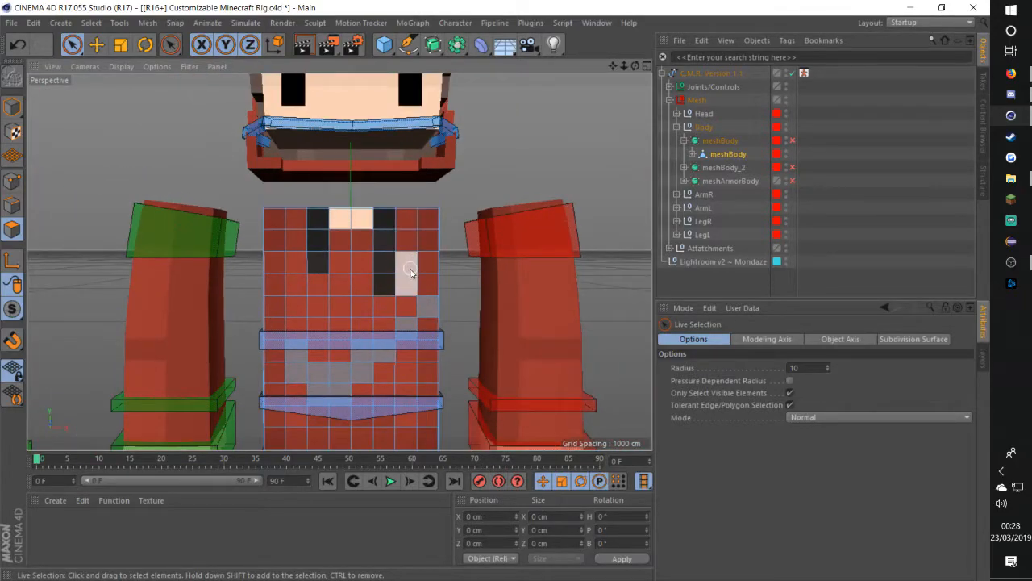
scroll(383, 257, up, 4)
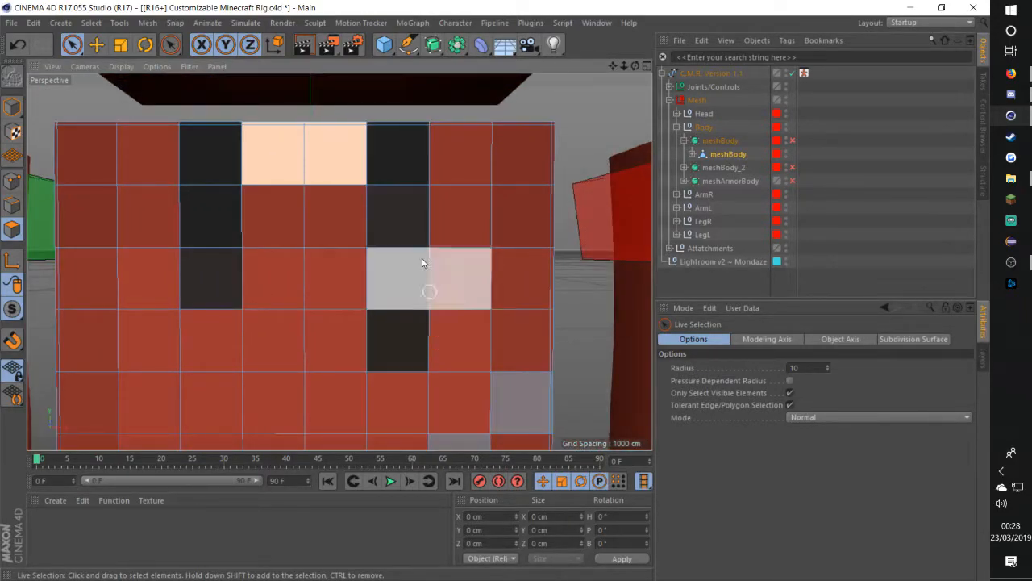
scroll(403, 182, down, 3)
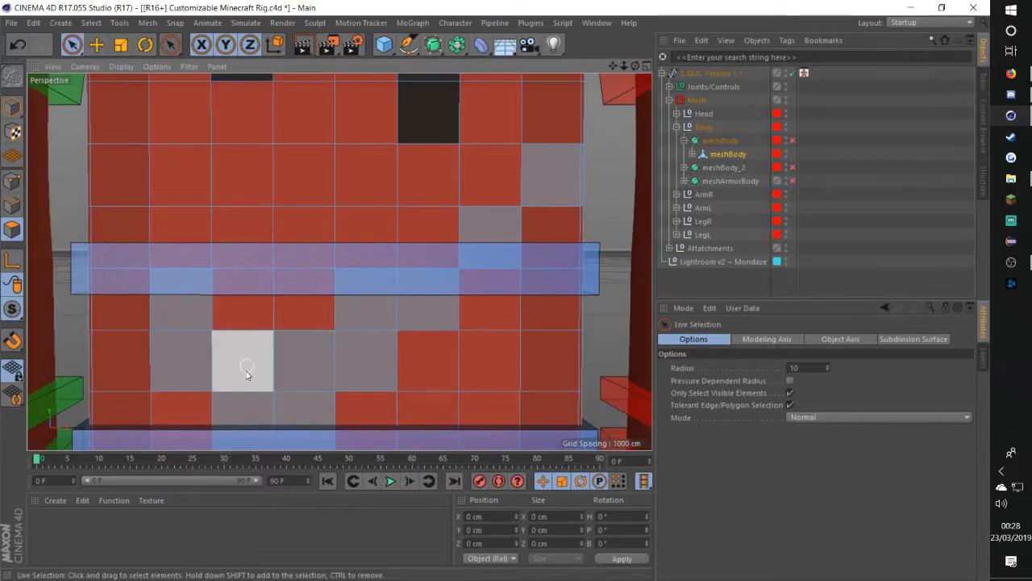
scroll(242, 357, down, 3)
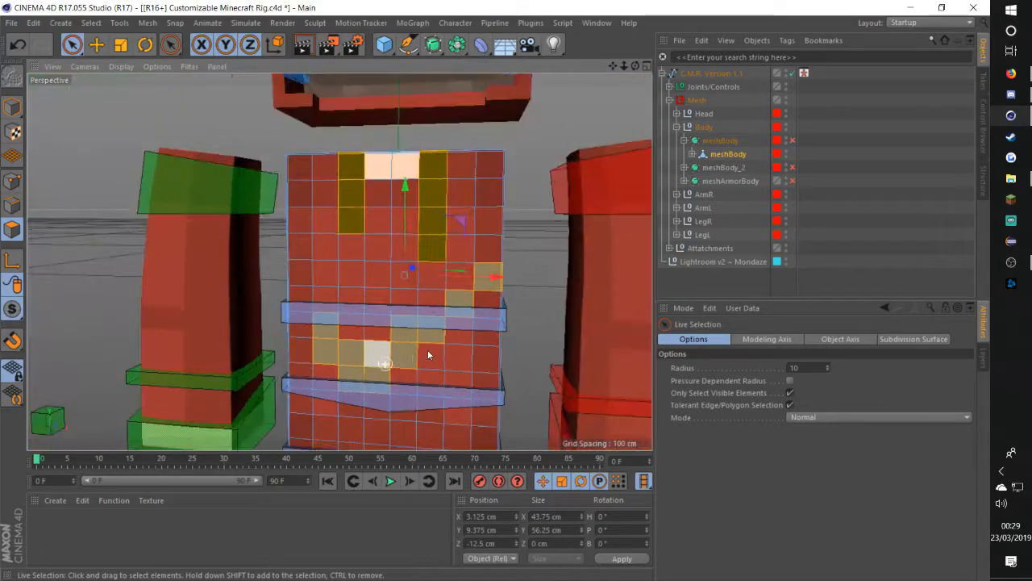
alt+drag(427, 349, 494, 242)
key(d)
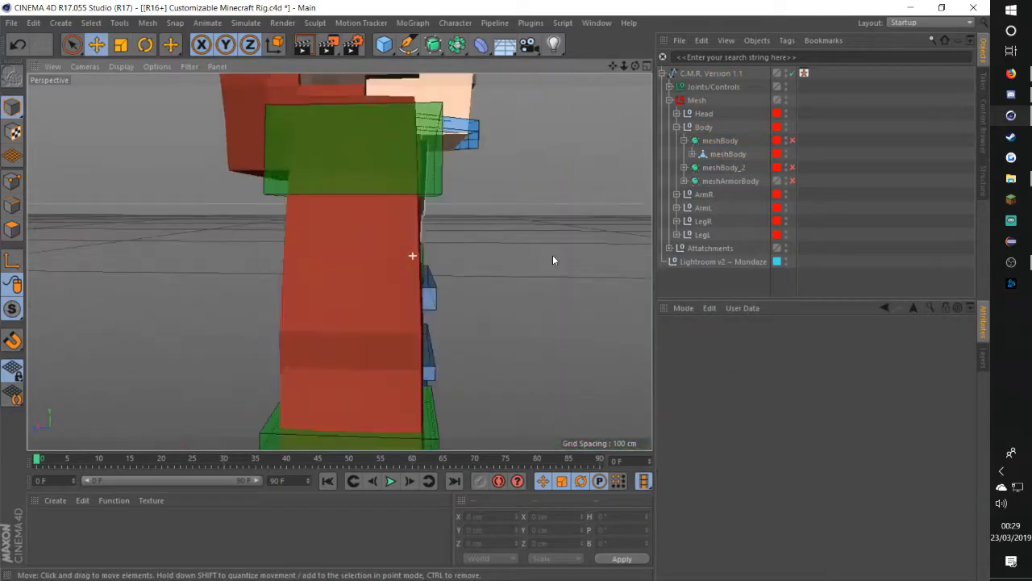
alt+drag(552, 260, 391, 243)
click(675, 128)
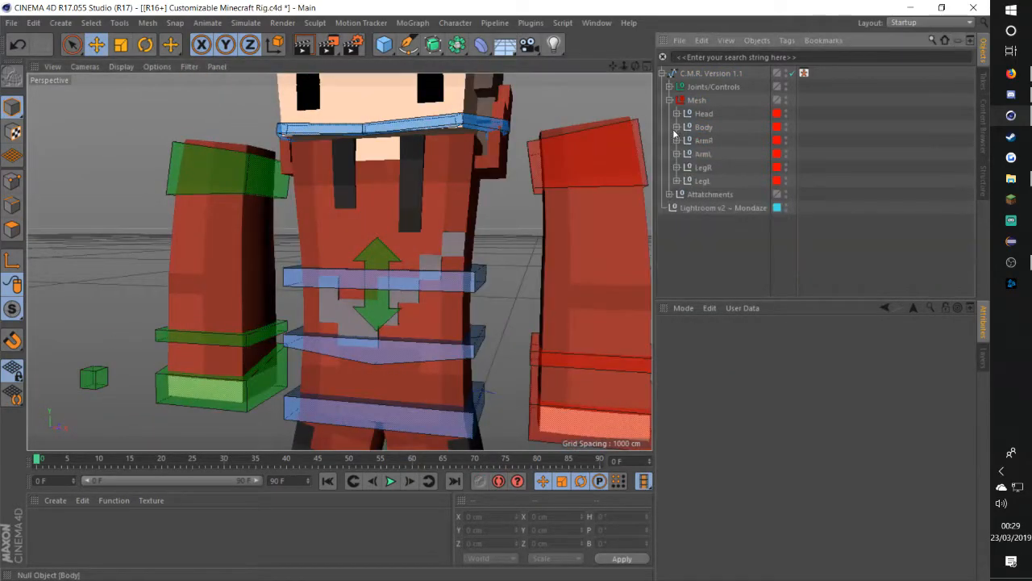
Expand both arm groups in the mesh hierarchy and select meshArmL together with meshArmR for polygon editing
alt+right_drag(131, 282, 182, 301)
alt+right_drag(482, 338, 457, 334)
alt+middle_drag(457, 334, 351, 292)
alt+drag(341, 260, 423, 307)
click(676, 141)
click(677, 194)
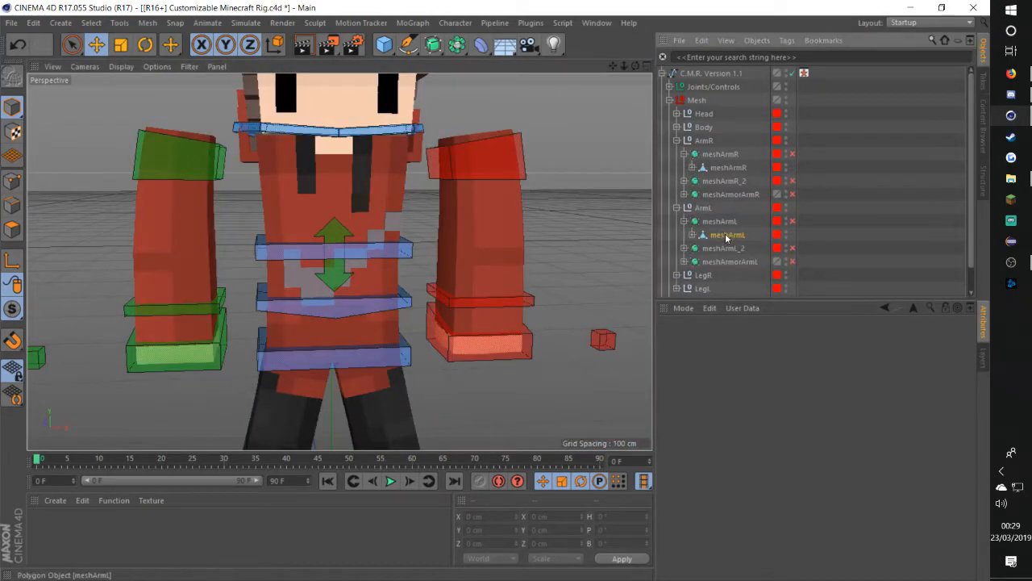
click(726, 235)
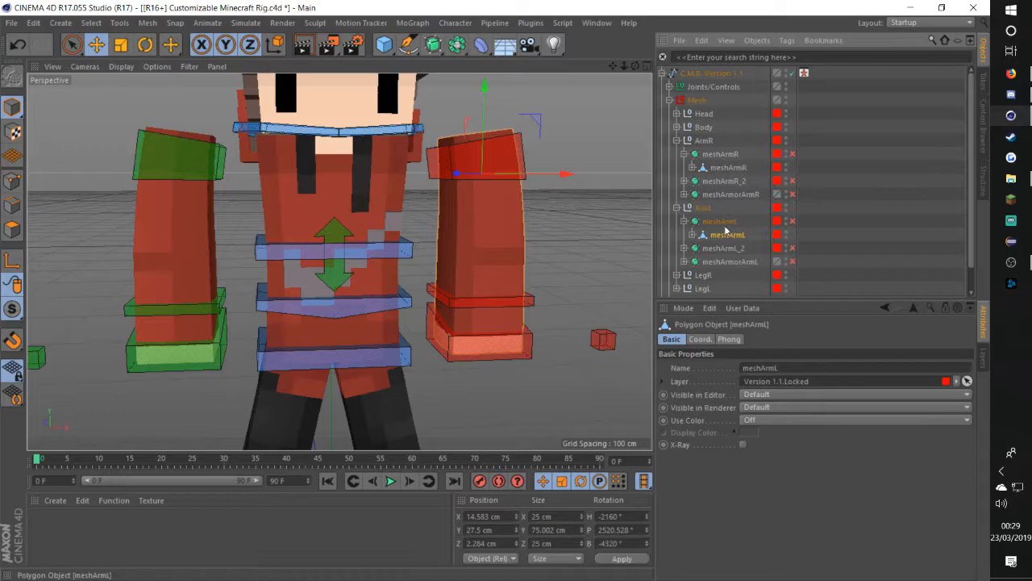
shift+click(738, 166)
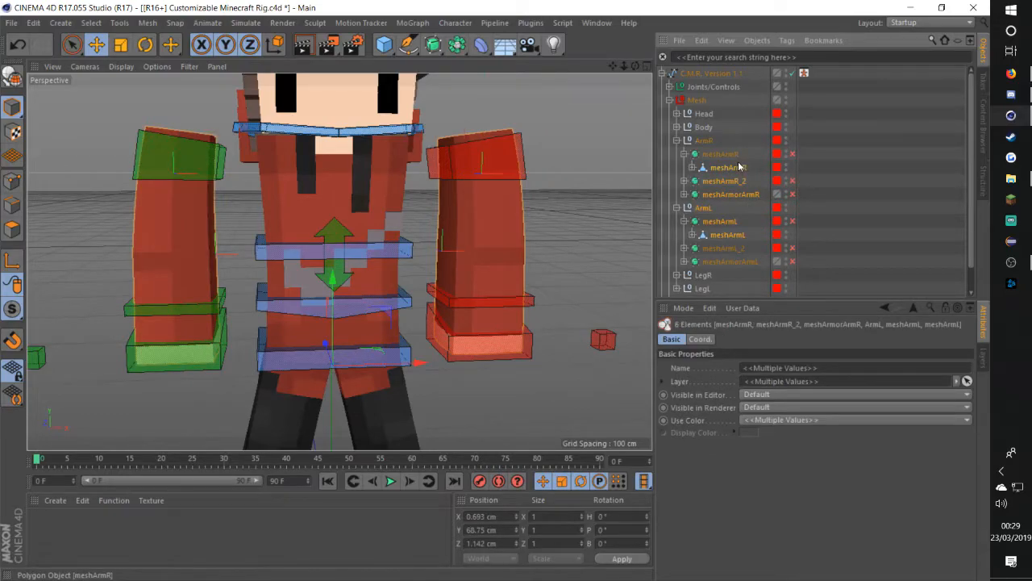
click(10, 237)
alt+drag(184, 195, 245, 292)
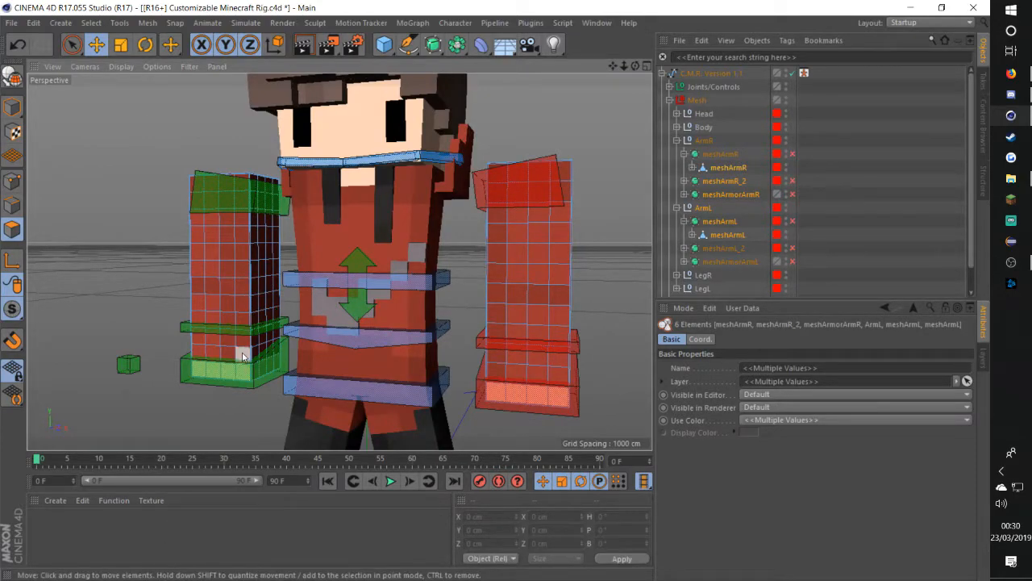
Loop-select the sleeve polygons just above the hands on both arms and extrude them 2 cm as cuffs
key(u)
key(l)
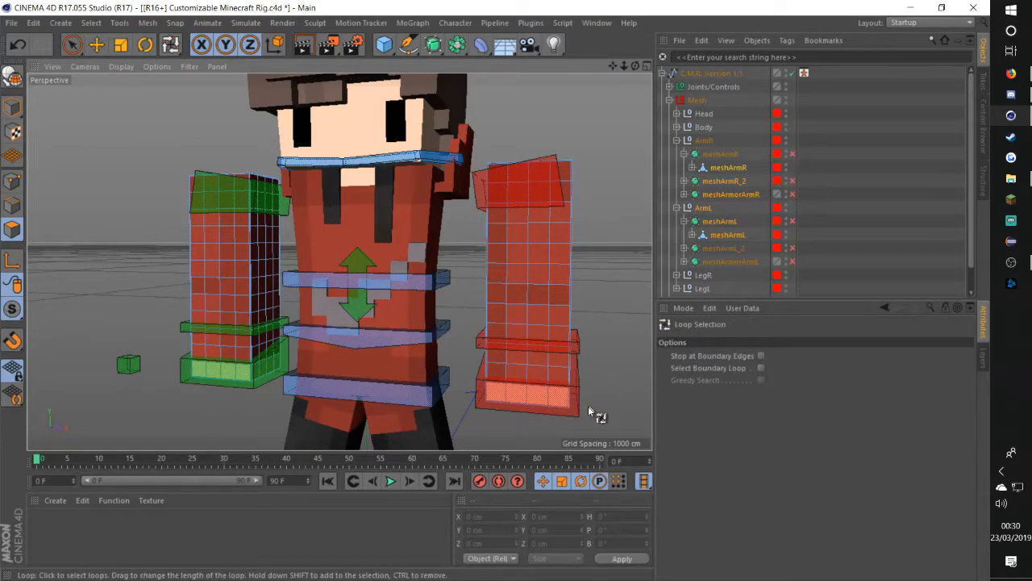
click(239, 352)
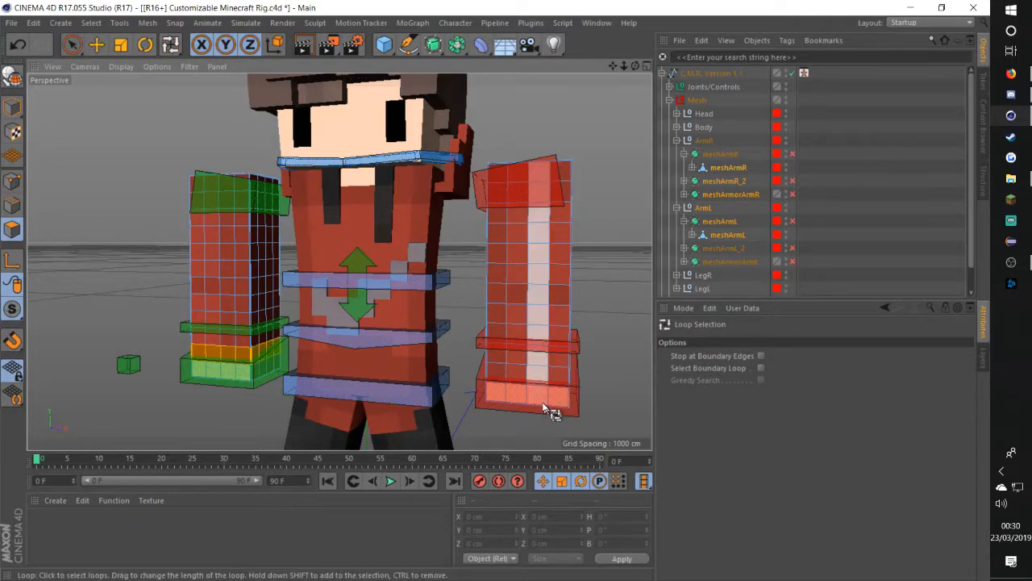
shift+click(551, 378)
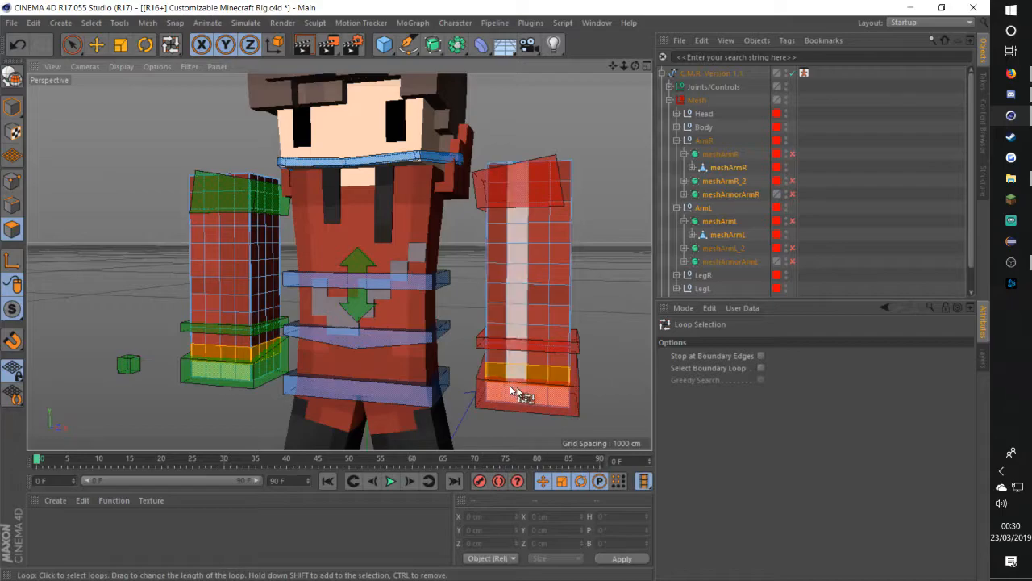
key(d)
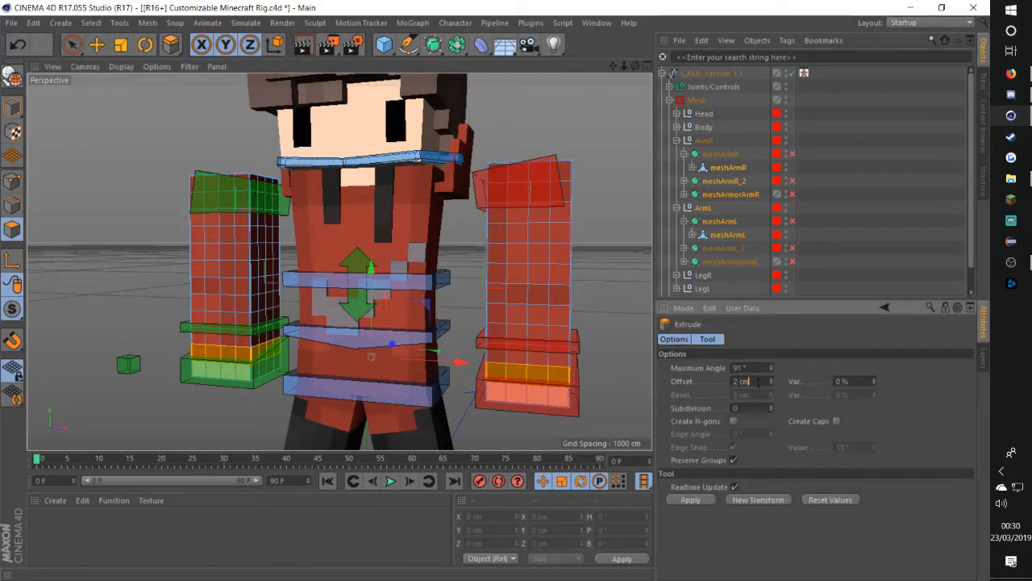
alt+drag(339, 260, 113, 352)
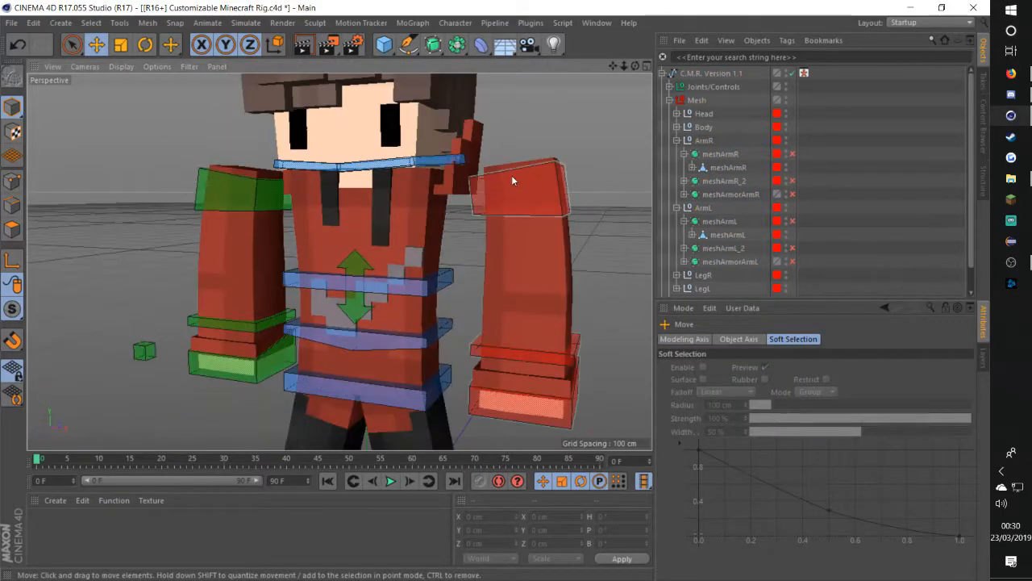
Reset the X position of both shoulder controllers to 0 cm to bring the arms back against the torso
click(512, 178)
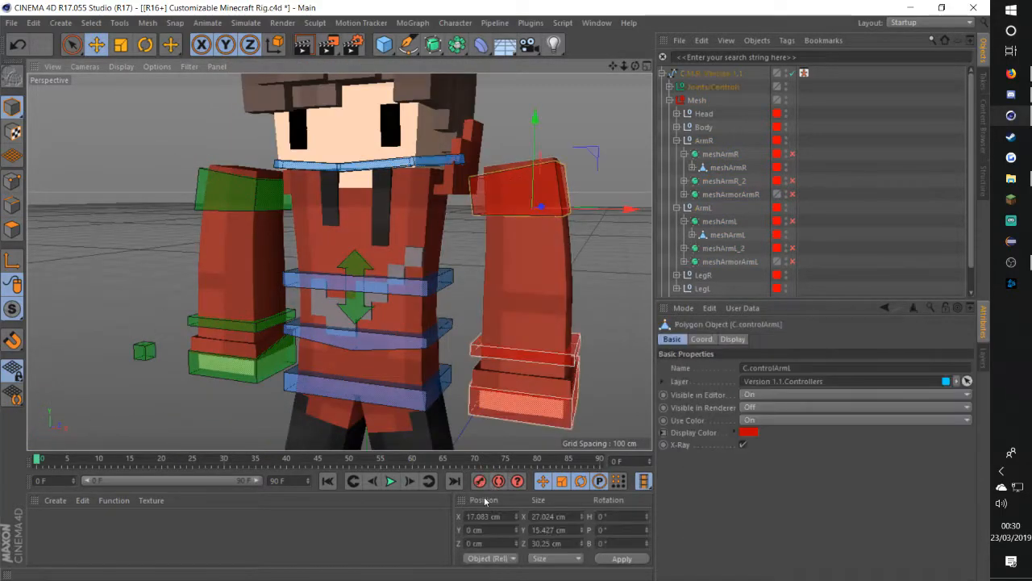
click(478, 516)
click(224, 182)
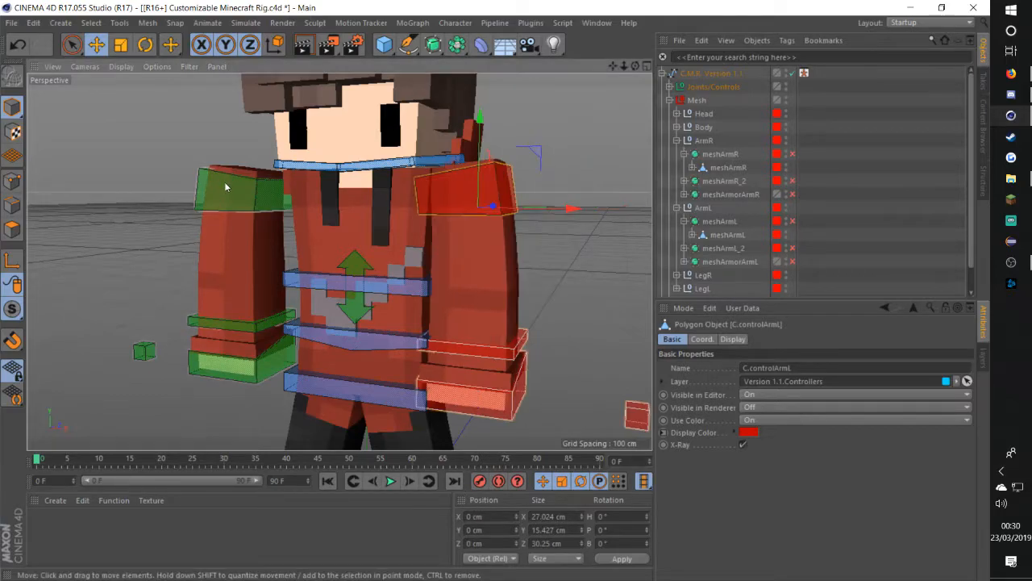
click(481, 516)
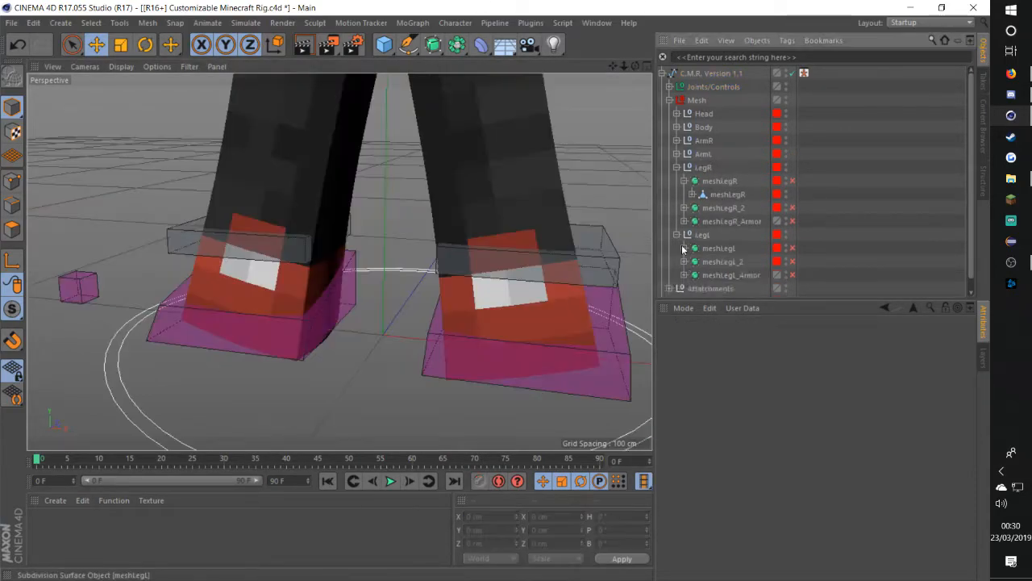
Select meshLegR together with meshLegL in the mesh hierarchy for polygon editing
click(714, 263)
click(722, 196)
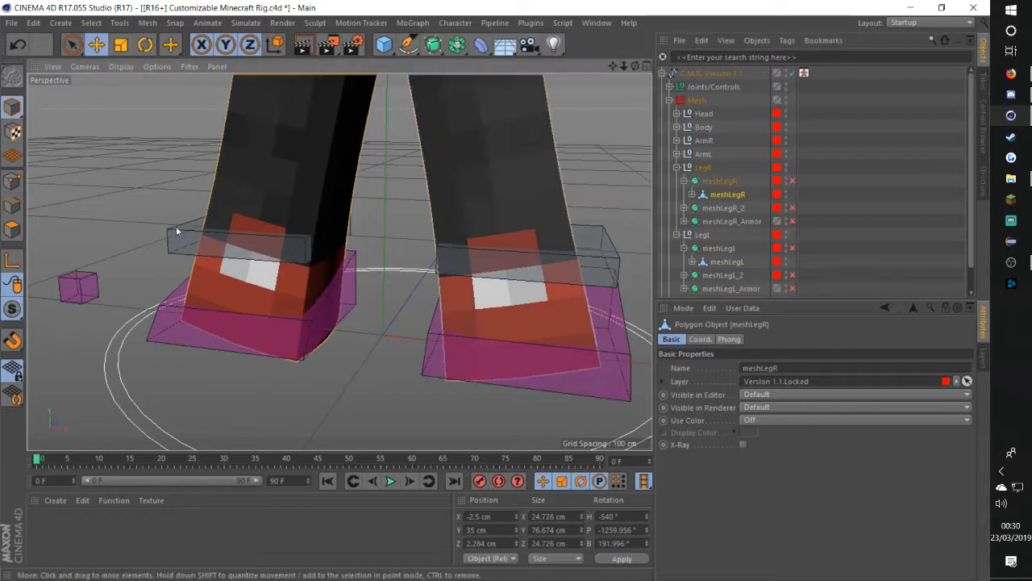
click(11, 230)
alt+drag(235, 218, 392, 241)
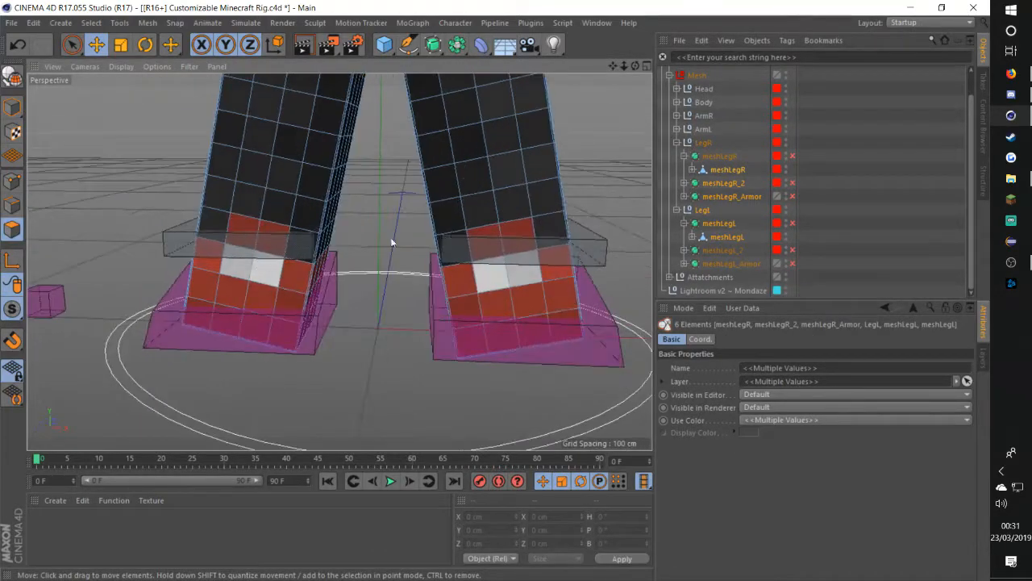
alt+drag(383, 282, 288, 225)
Loop-select all shoe polygons around the lower part of both legs, including the undersides of the feet
key(u)
key(l)
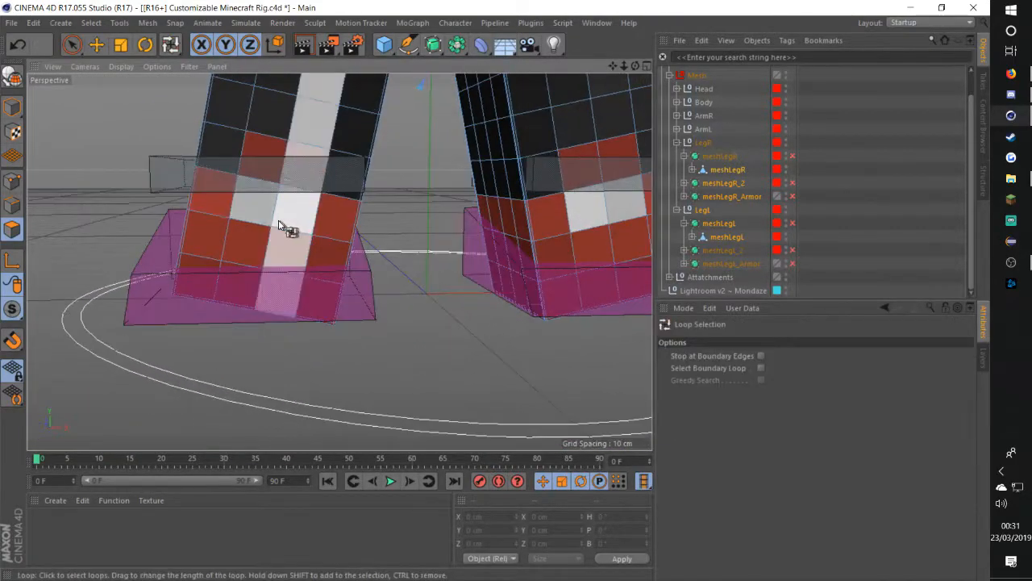
click(222, 236)
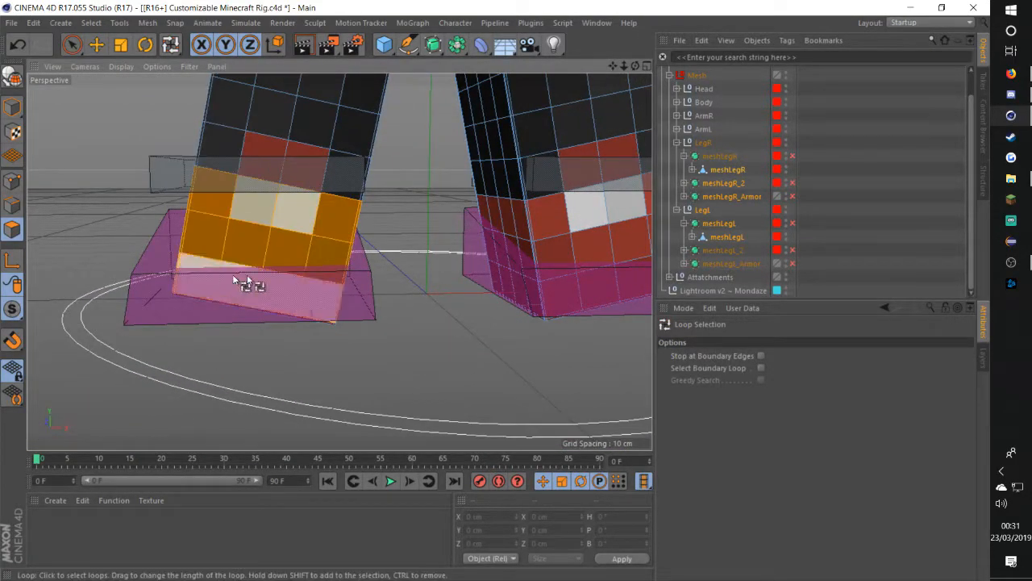
scroll(184, 320, up, 8)
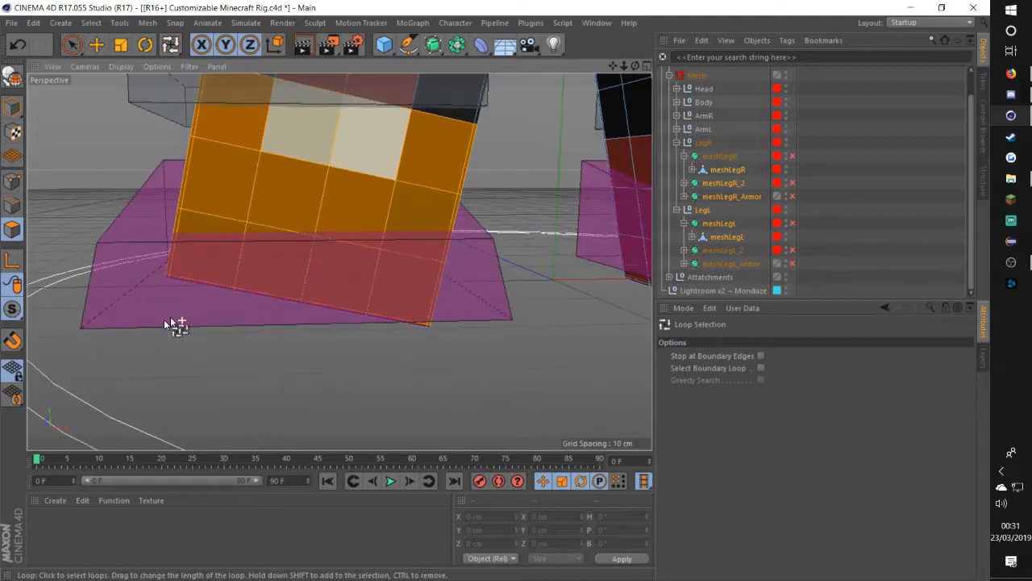
scroll(514, 294, down, 5)
alt+drag(514, 294, 384, 299)
scroll(379, 300, up, 5)
scroll(305, 296, down, 4)
scroll(241, 279, up, 7)
scroll(194, 268, down, 6)
scroll(204, 276, up, 3)
scroll(204, 275, up, 3)
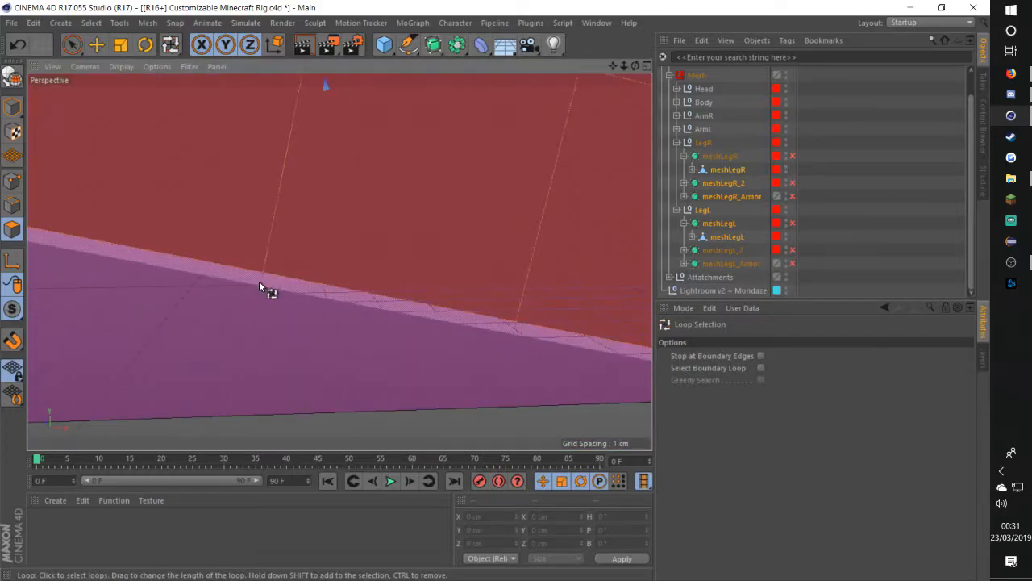
shift+click(260, 281)
scroll(286, 280, down, 7)
scroll(288, 281, down, 4)
alt+middle_drag(516, 241, 319, 286)
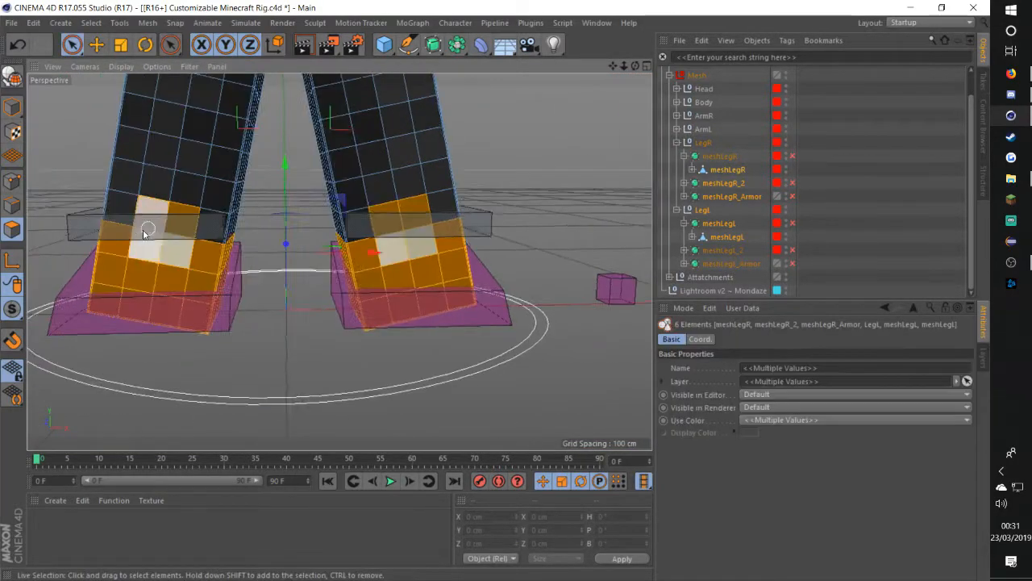
Complete the shoe selection with the red tongue polygons on both legs and extrude it 2 cm
alt+drag(143, 231, 53, 399)
alt+drag(388, 230, 251, 335)
scroll(248, 335, up, 4)
key(d)
click(749, 382)
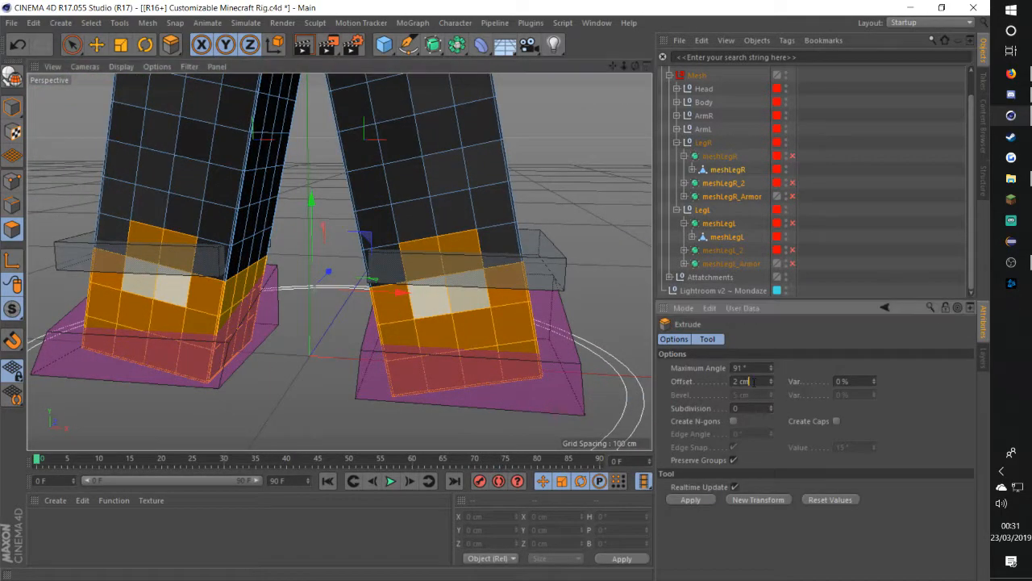
click(703, 498)
Select the lowest polygon loop and the white front polygons of both shoes and extrude them 2 cm
key(u)
key(l)
click(468, 369)
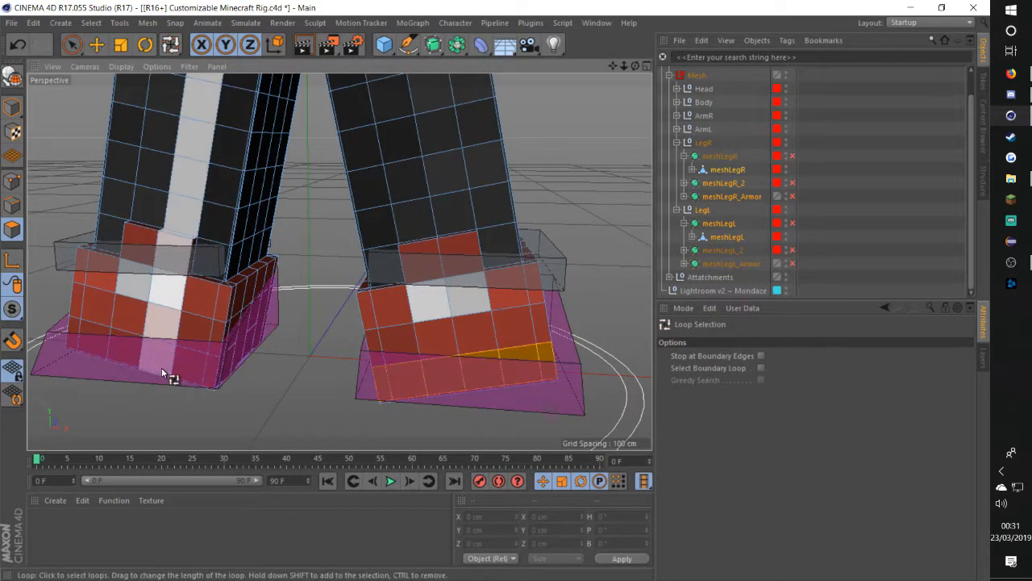
shift+click(161, 367)
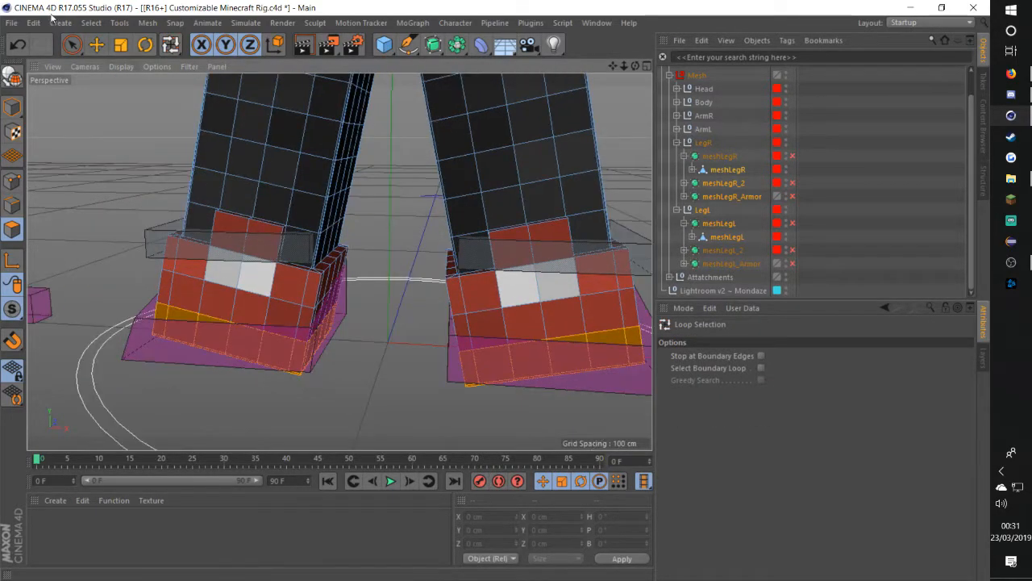
click(71, 46)
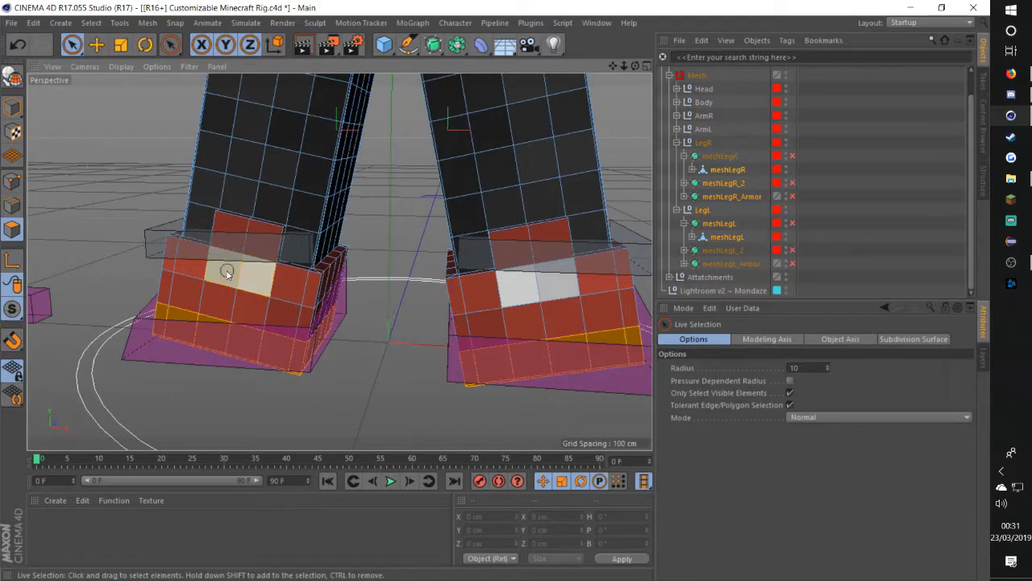
key(d)
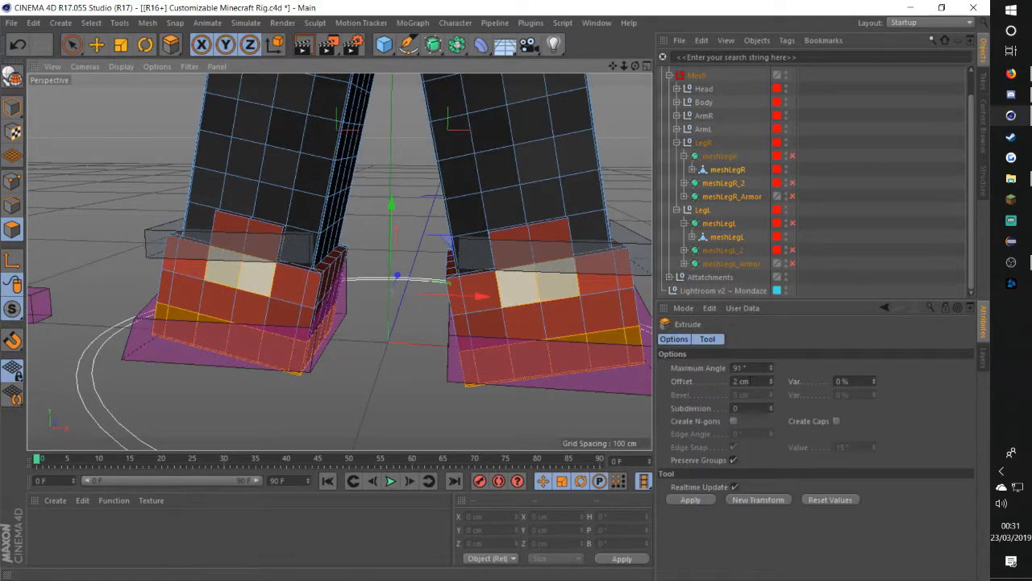
drag(619, 377, 617, 372)
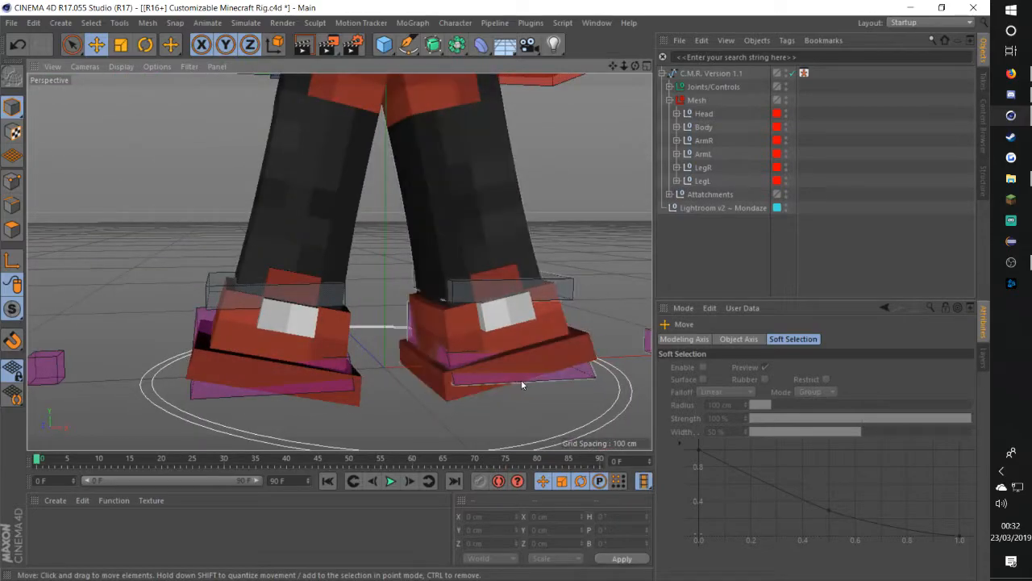
Set the X position of the left foot controller C.LegL to 0 cm
click(521, 383)
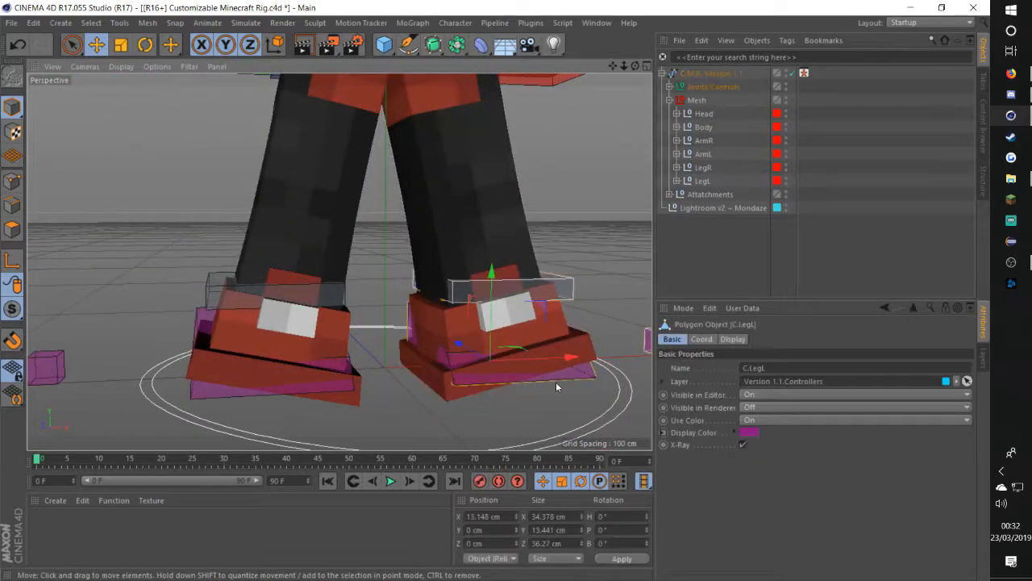
click(484, 516)
key(Return)
click(557, 258)
alt+drag(557, 257, 462, 316)
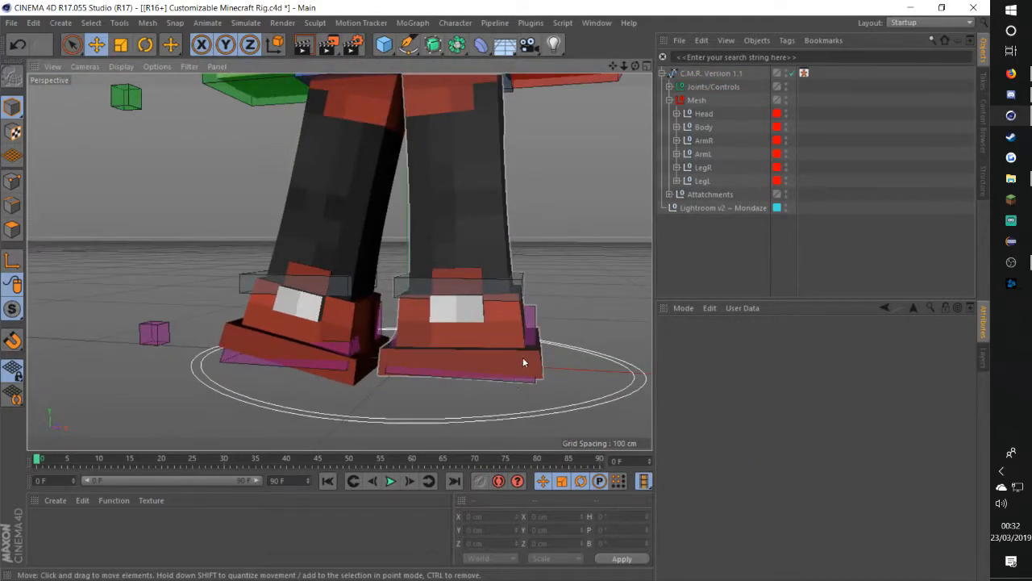
Scale up the foot controllers so they extend beyond the extruded shoes
click(536, 316)
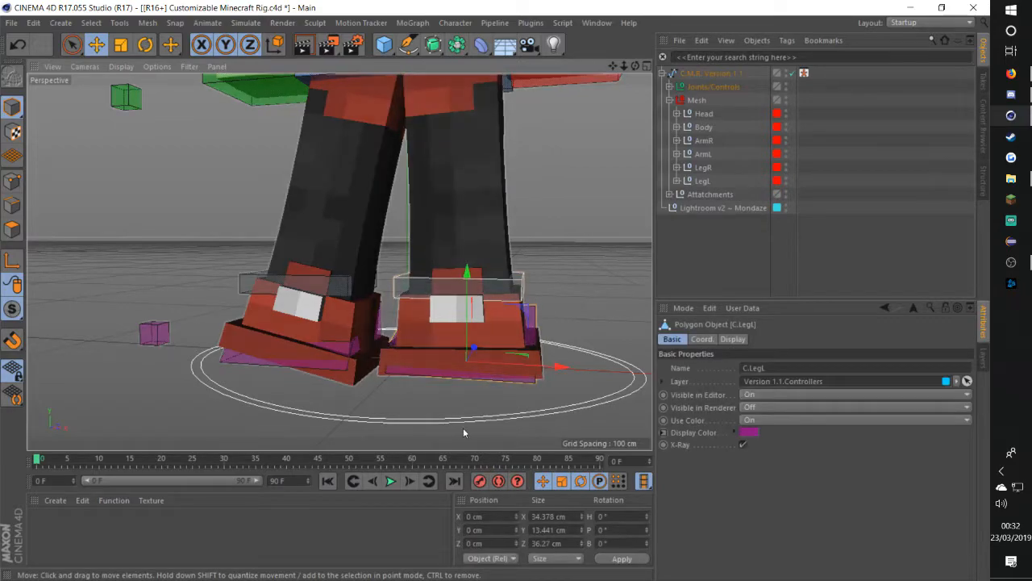
key(t)
drag(493, 396, 516, 370)
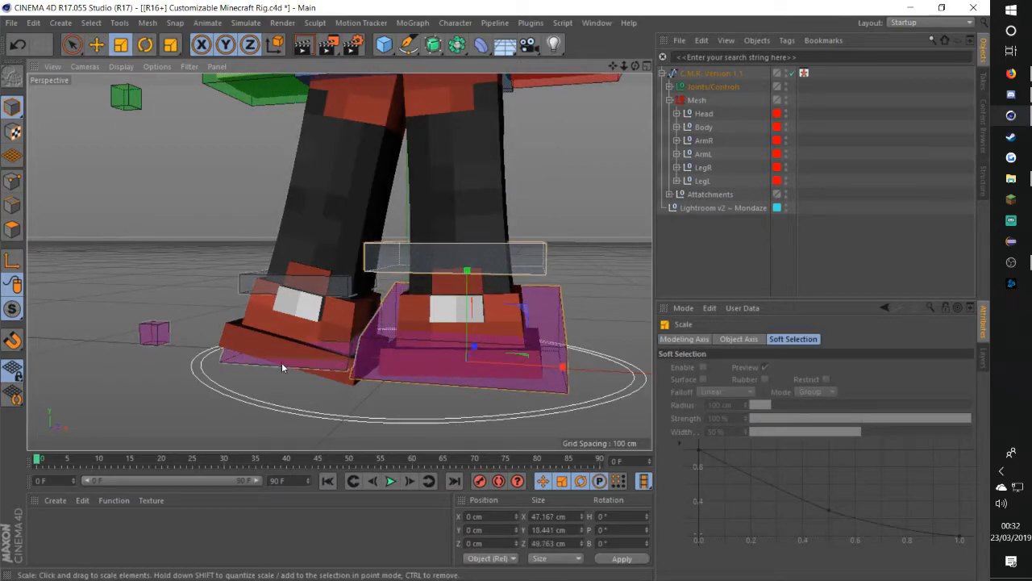
drag(289, 367, 432, 375)
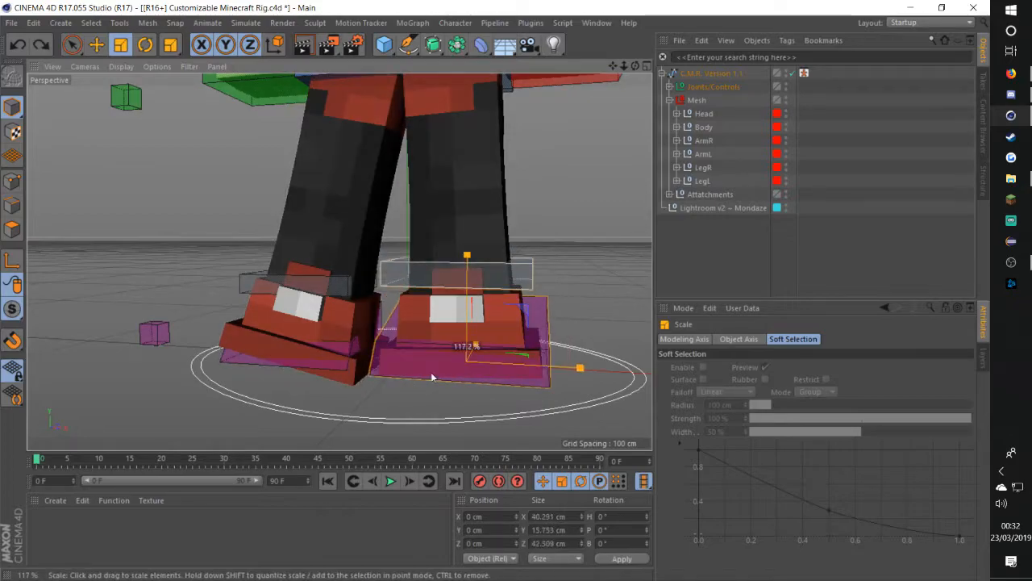
drag(313, 370, 386, 393)
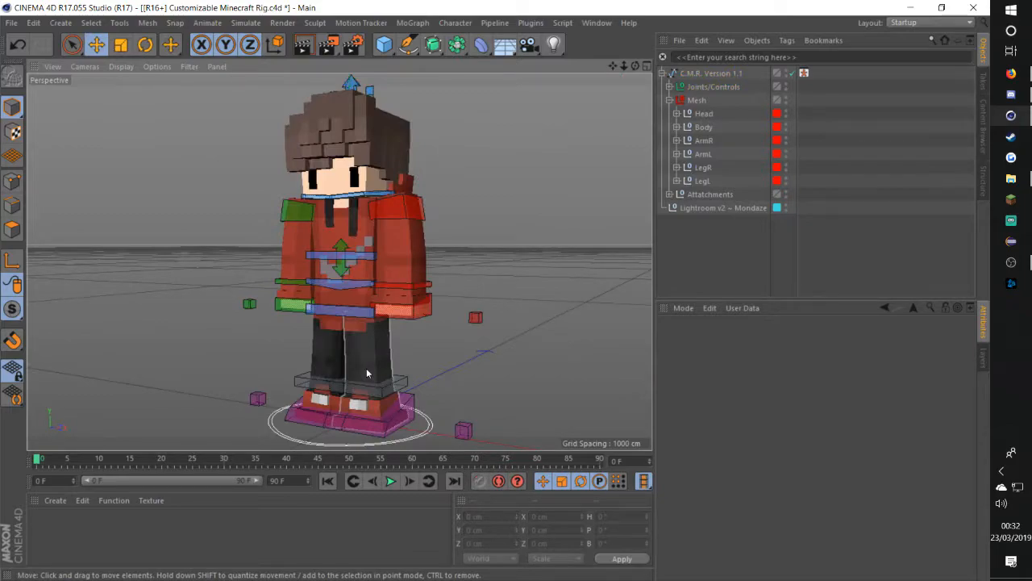
Collapse the Mesh group and the whole C.M.R. Version 1.1 rig hierarchy
click(669, 100)
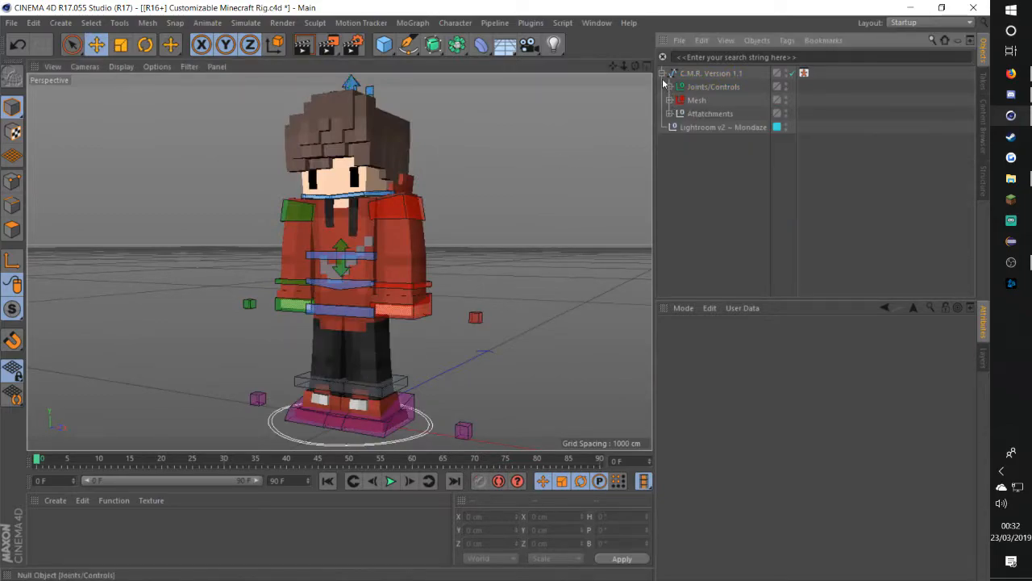
click(664, 74)
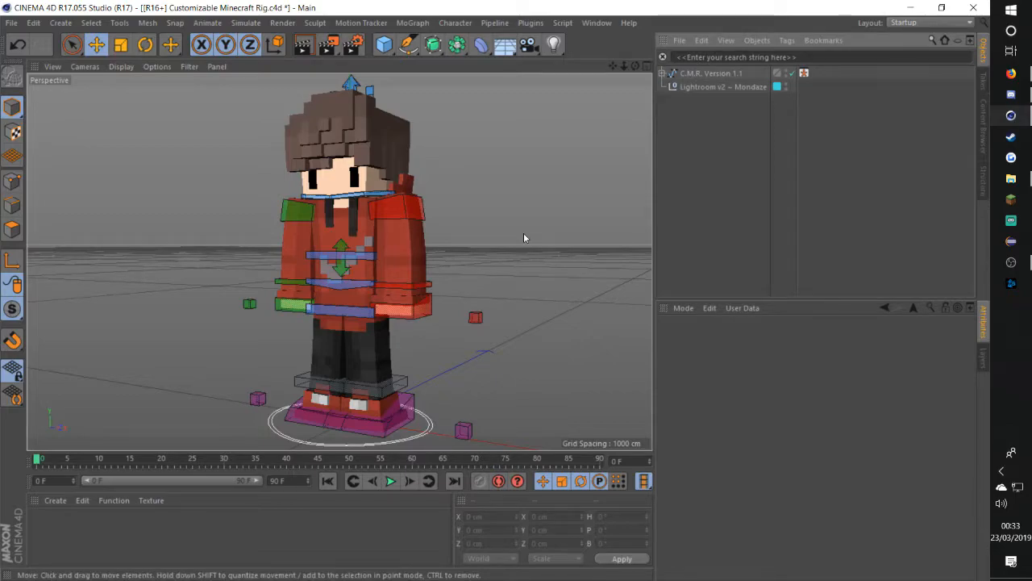
scroll(307, 179, up, 4)
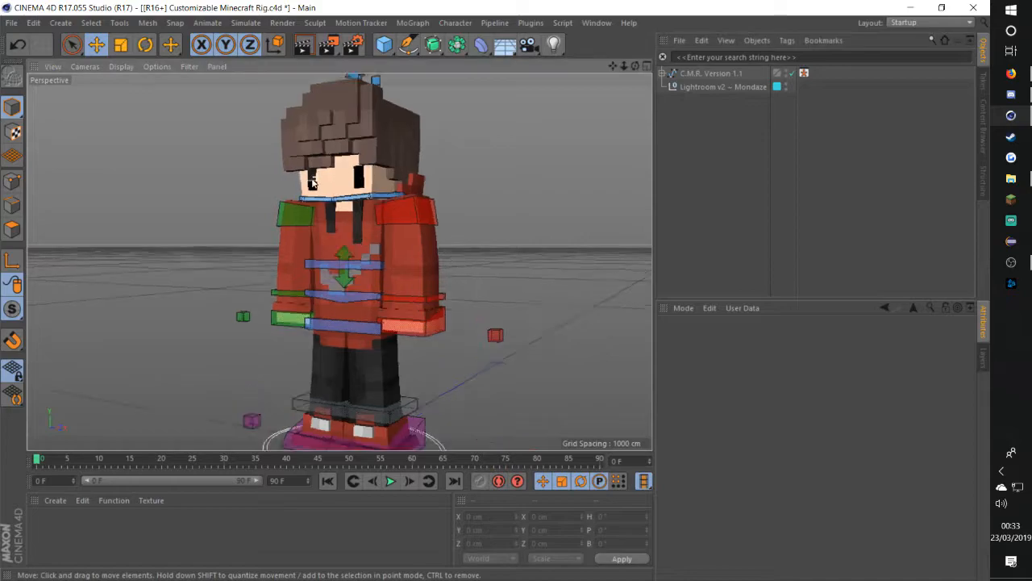
scroll(208, 234, down, 5)
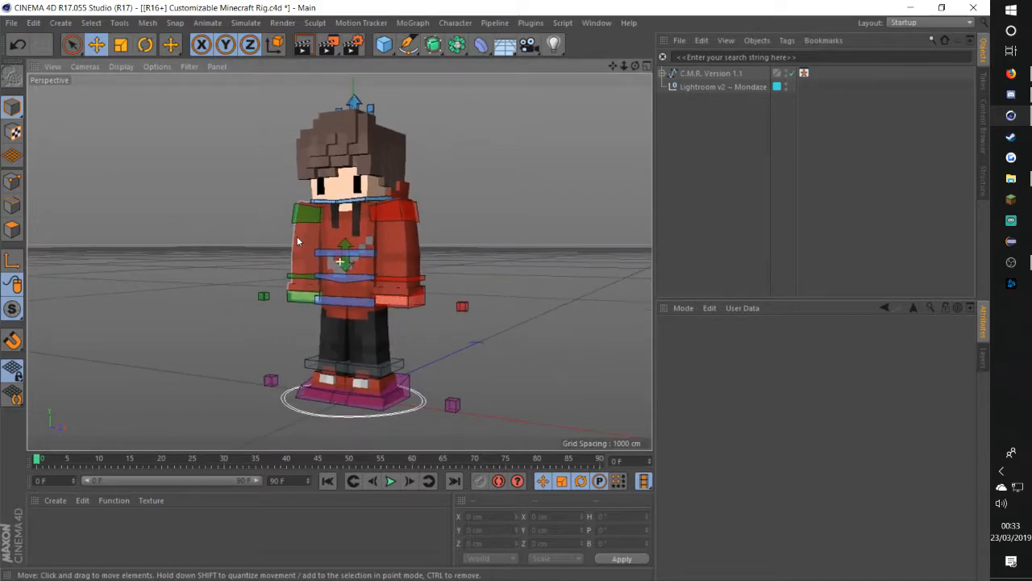
alt+drag(395, 239, 347, 158)
scroll(326, 240, up, 3)
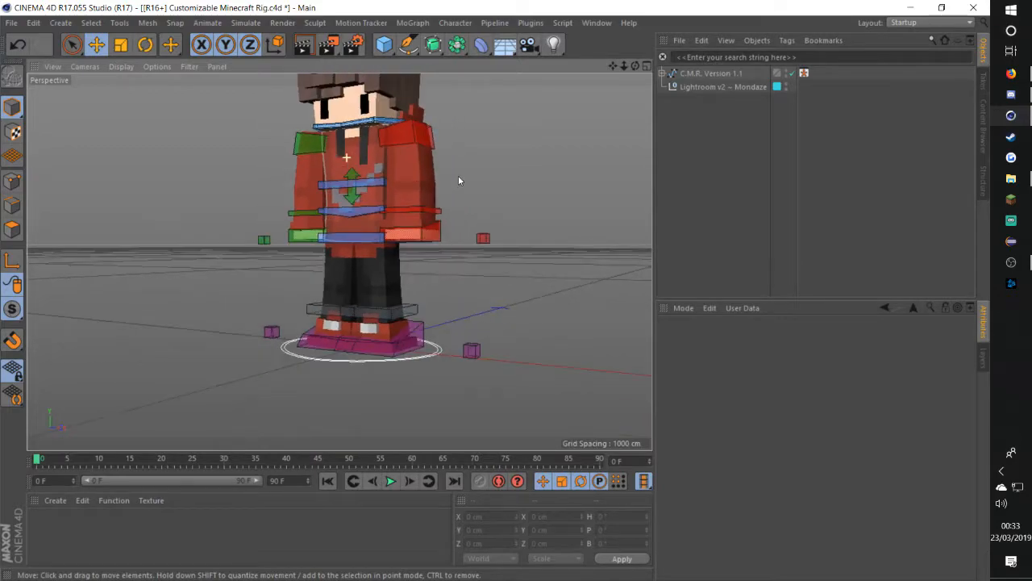
alt+drag(458, 181, 557, 222)
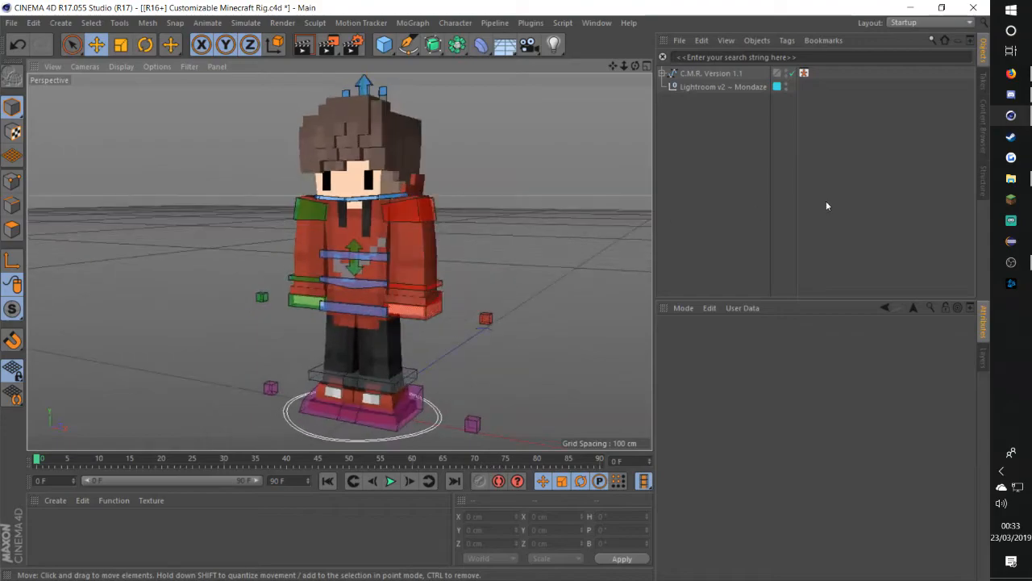
Switch to Firefox and search Google Images for "action poses"
click(1010, 74)
click(766, 11)
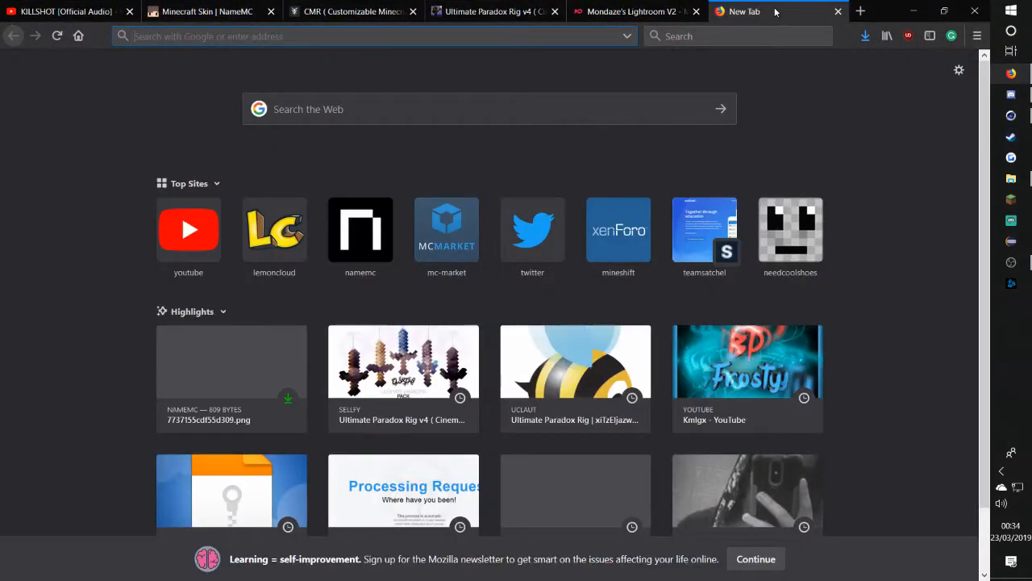
text(action poses)
key(Return)
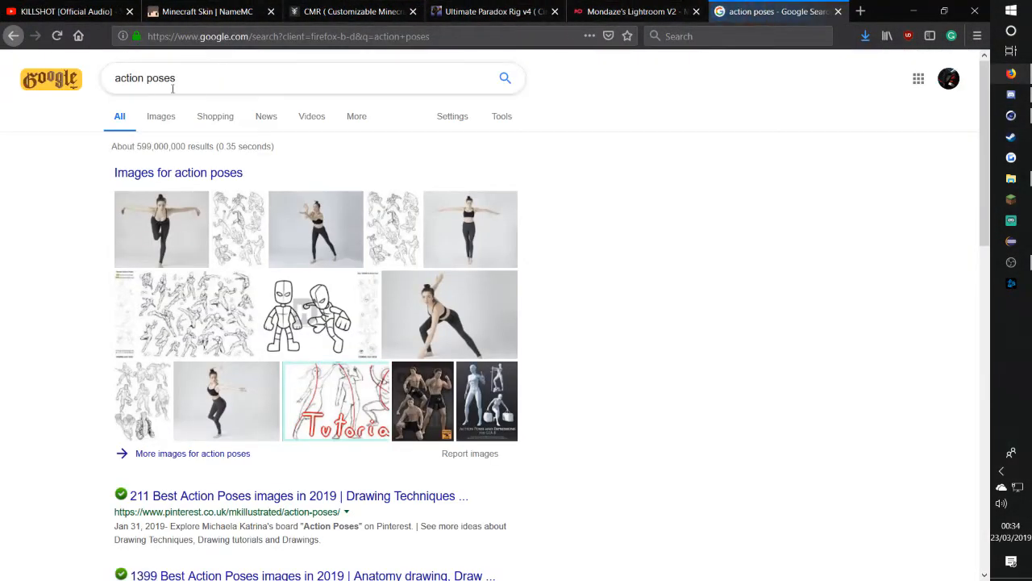
click(160, 116)
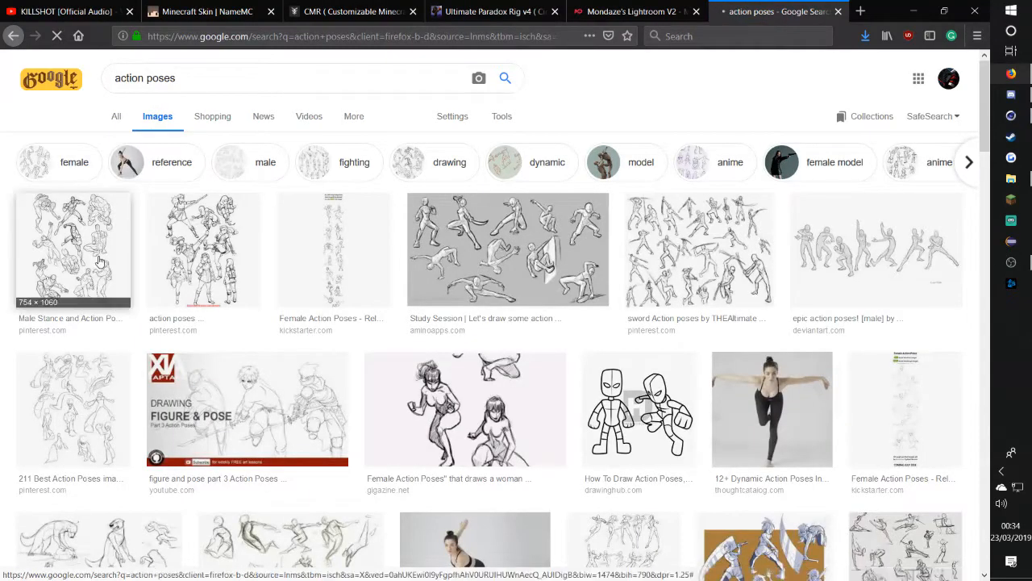
Open the male stance and action poses image, and look through the image results for a pose reference
click(61, 234)
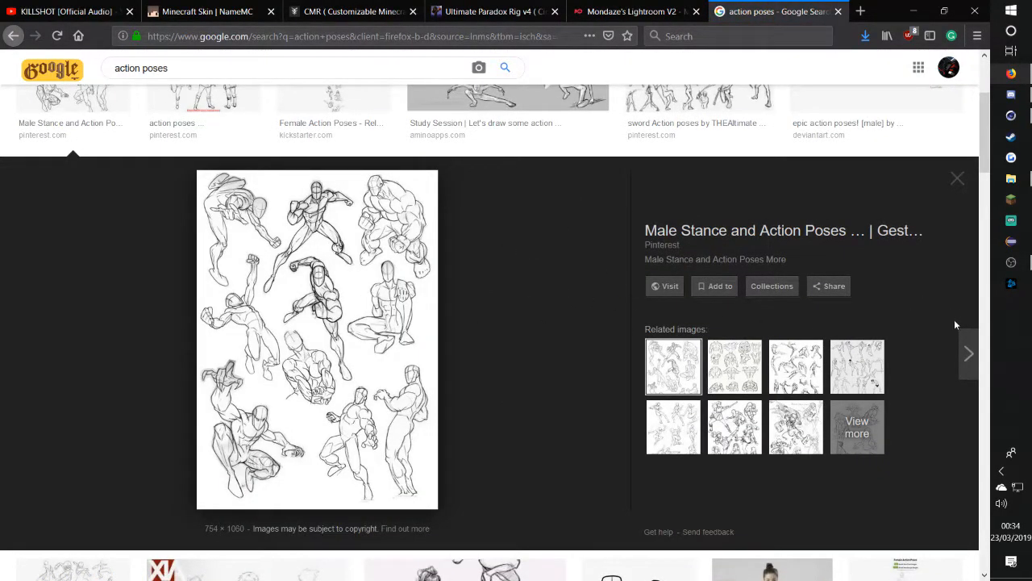
click(968, 352)
scroll(622, 298, down, 10)
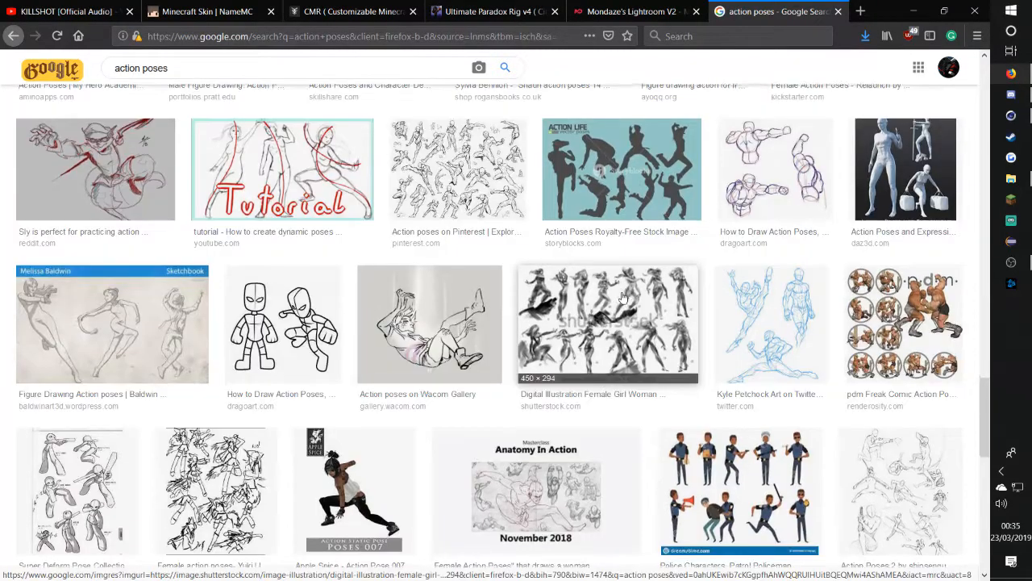
scroll(622, 297, down, 7)
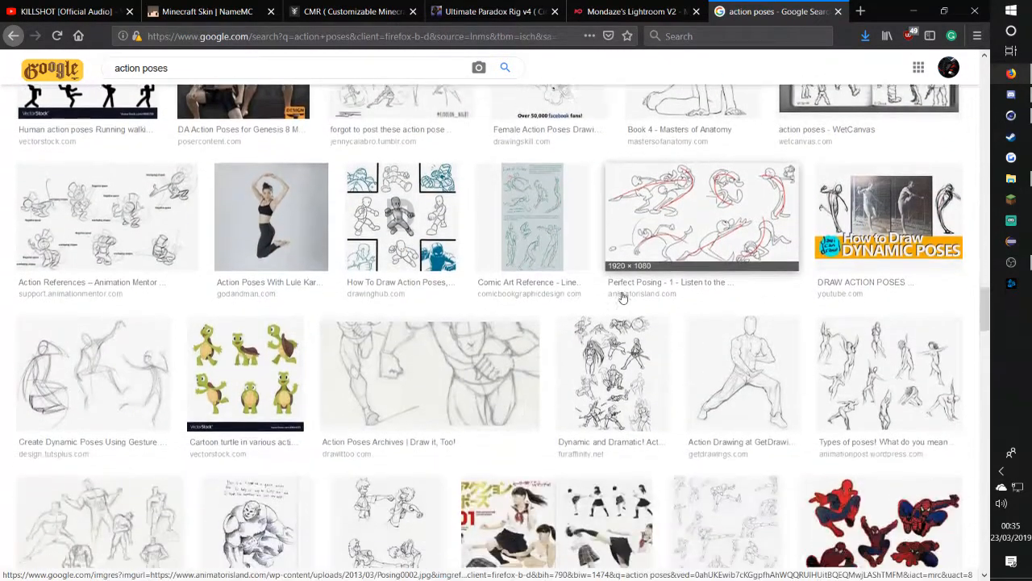
scroll(246, 278, up, 3)
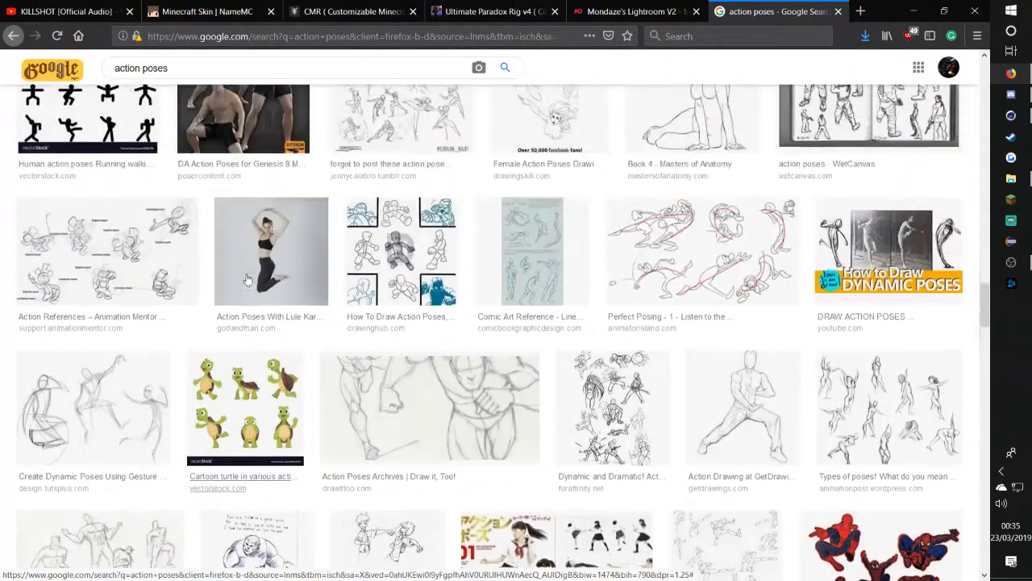
scroll(330, 276, up, 8)
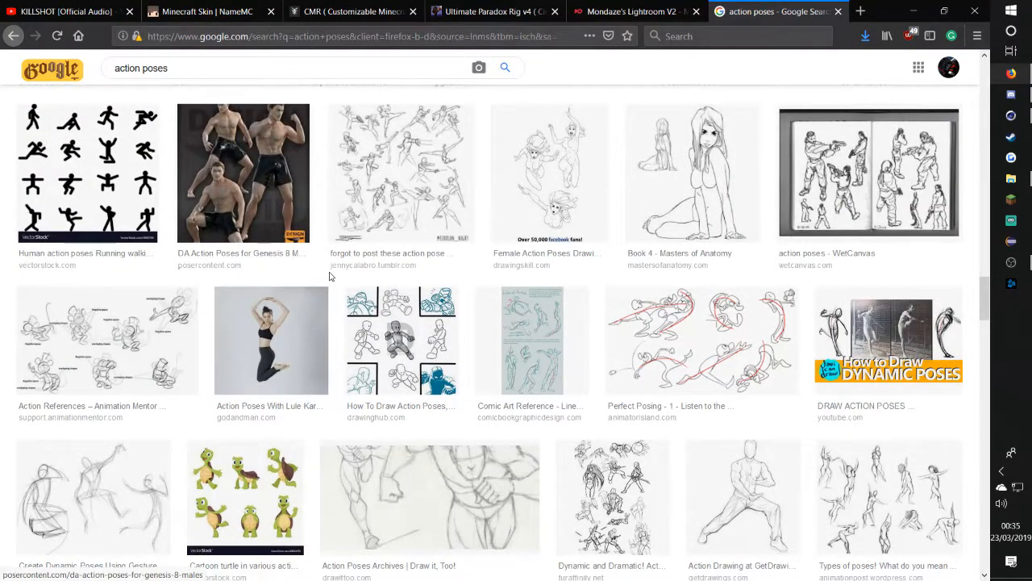
scroll(340, 279, up, 15)
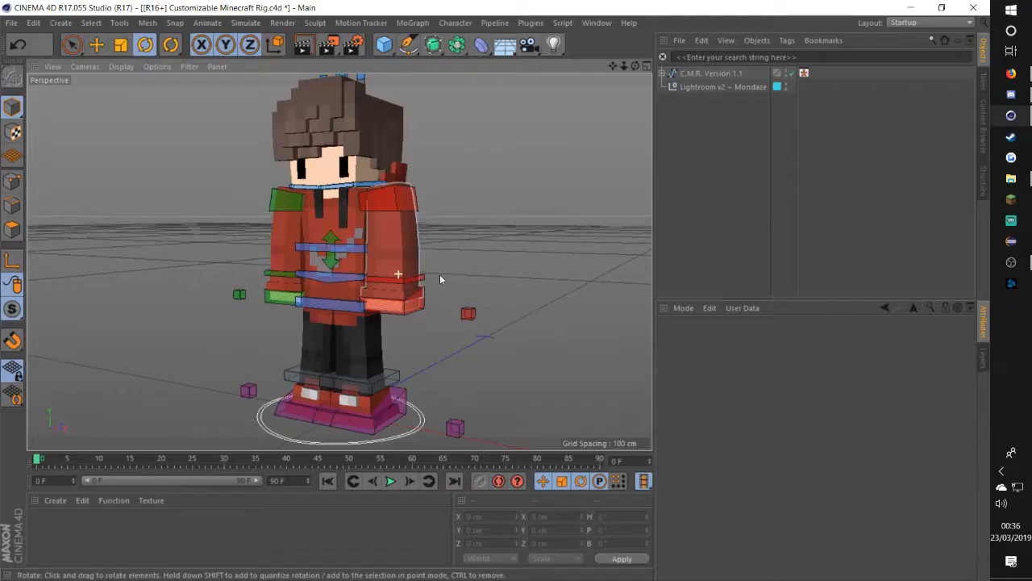
In Cinema 4D, move the green right hand controller to about Y 83 cm and Z -74 cm to raise the arm forward
alt+drag(440, 274, 429, 244)
alt+drag(347, 222, 239, 337)
scroll(225, 261, up, 4)
click(279, 337)
key(e)
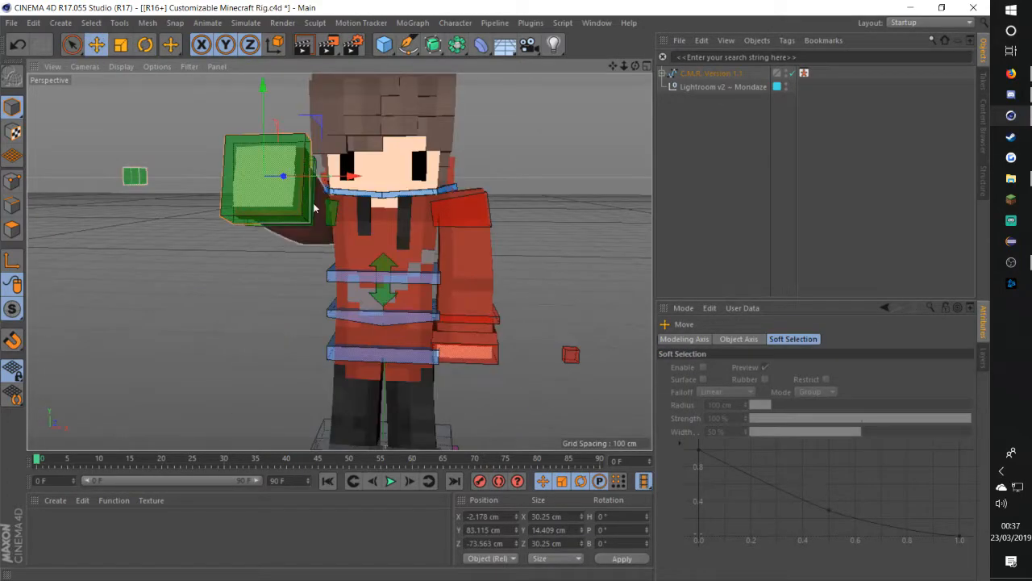
Rotate the torso controllers to lean the body forward, and raise the right foot controller C.LegR to about Y 25.6 cm
alt+drag(306, 274, 201, 277)
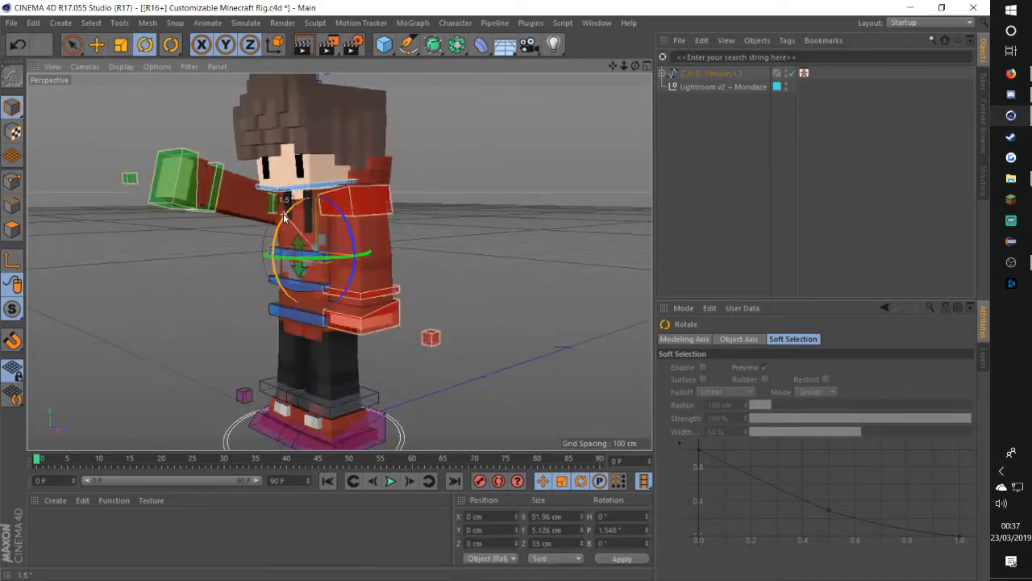
drag(279, 217, 268, 225)
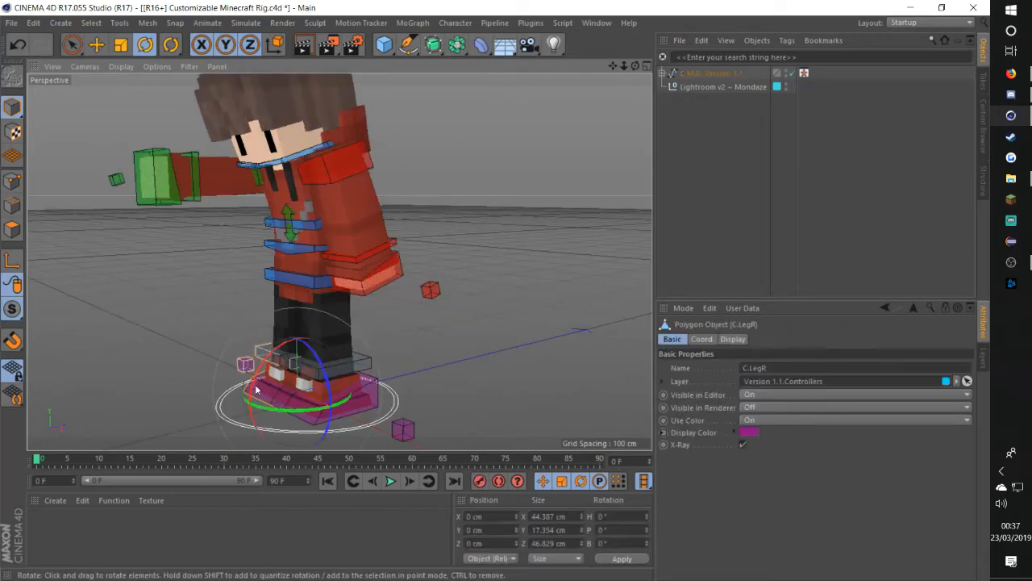
drag(295, 387, 319, 325)
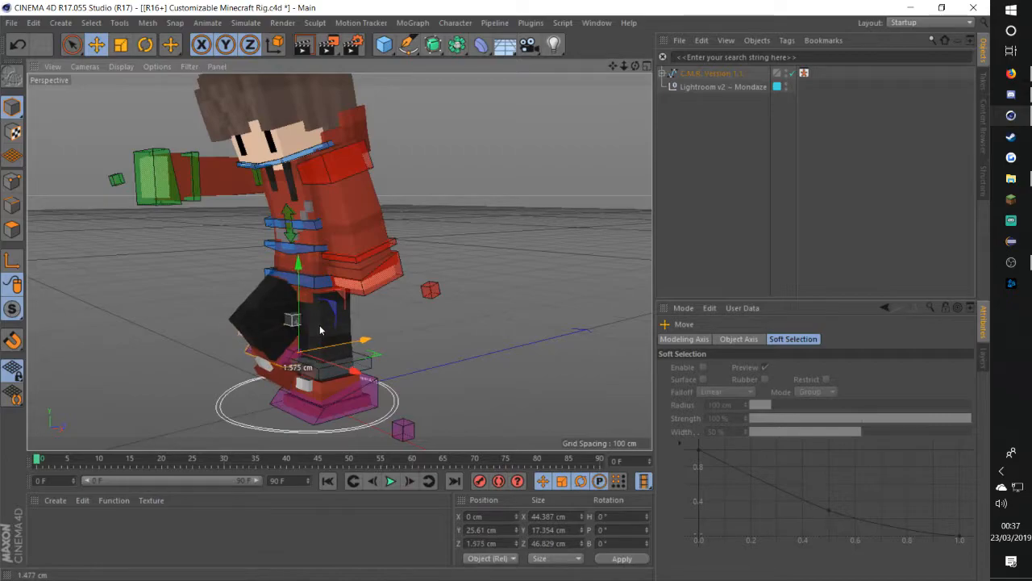
click(168, 231)
Rotate the neck controller C.controlNeck to tilt the head and turn it to a heading of about 53°
alt+drag(169, 231, 232, 274)
key(r)
alt+drag(336, 287, 209, 243)
click(295, 204)
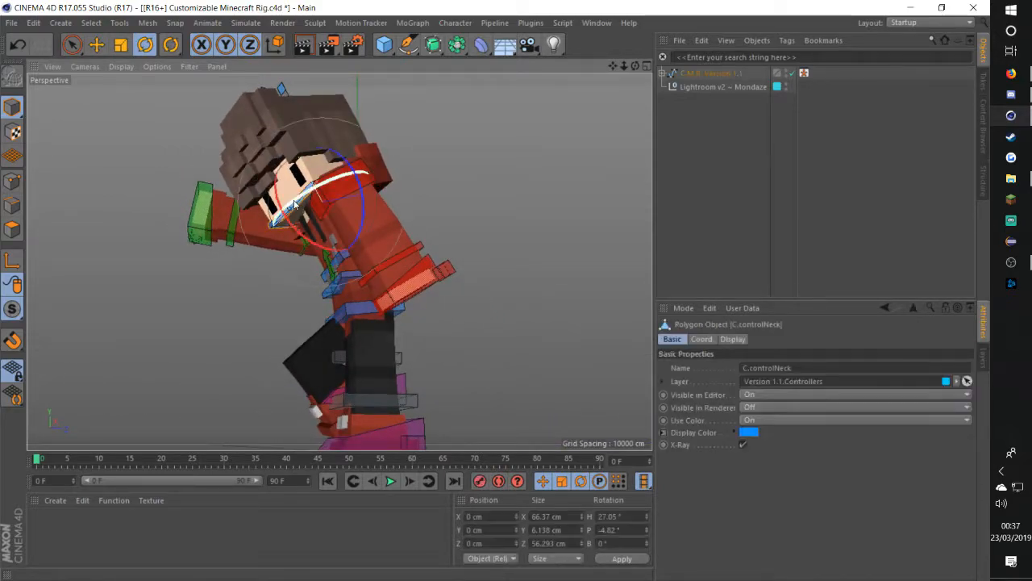
drag(283, 206, 277, 245)
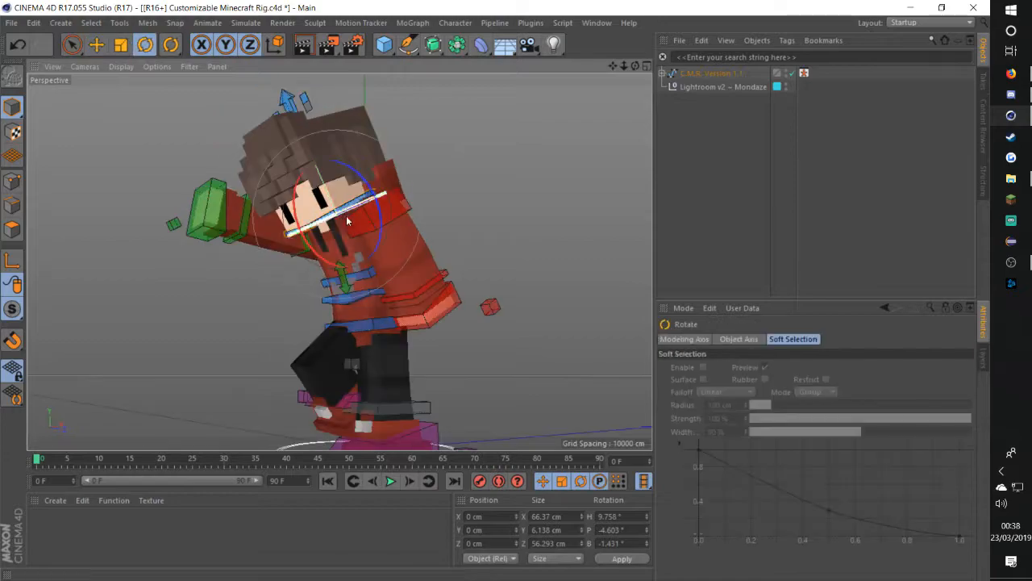
drag(345, 211, 430, 180)
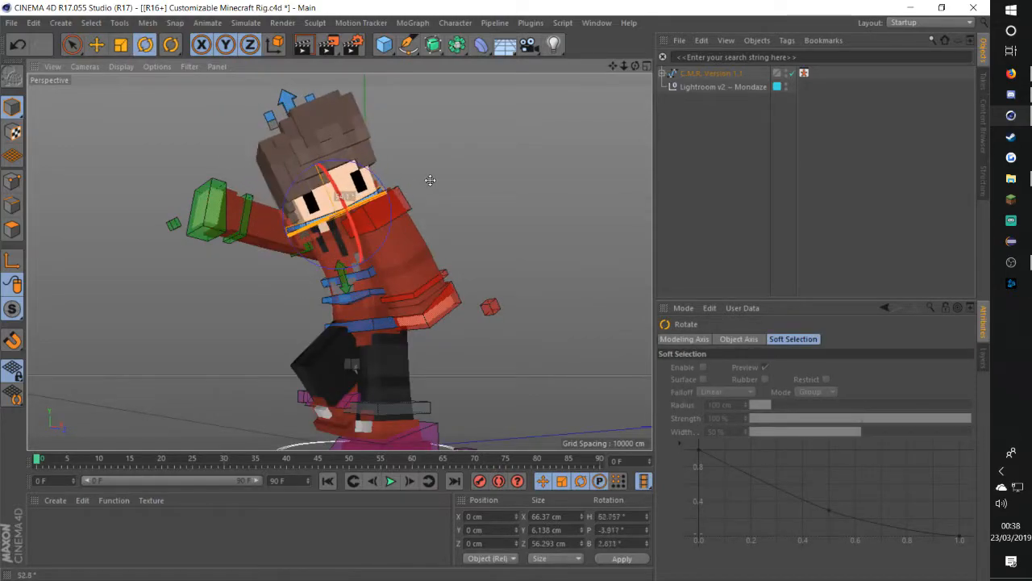
click(431, 182)
Move the left hand controller C.goalArmL_L to about Y -0.1 cm and Z 15.3 cm, lowering the arm beside the body
alt+drag(350, 235, 349, 258)
click(352, 272)
shift+click(354, 292)
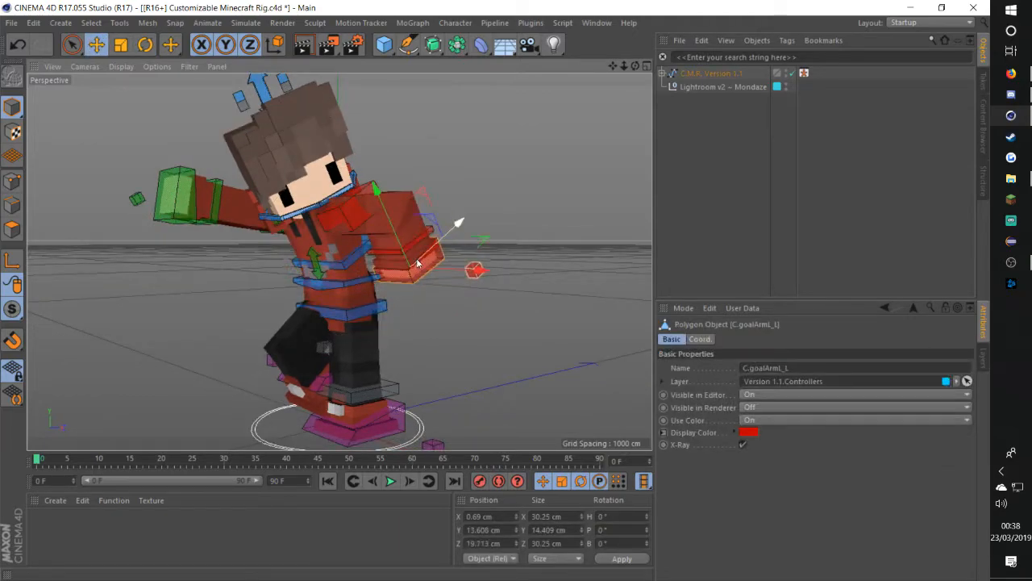
drag(410, 266, 428, 282)
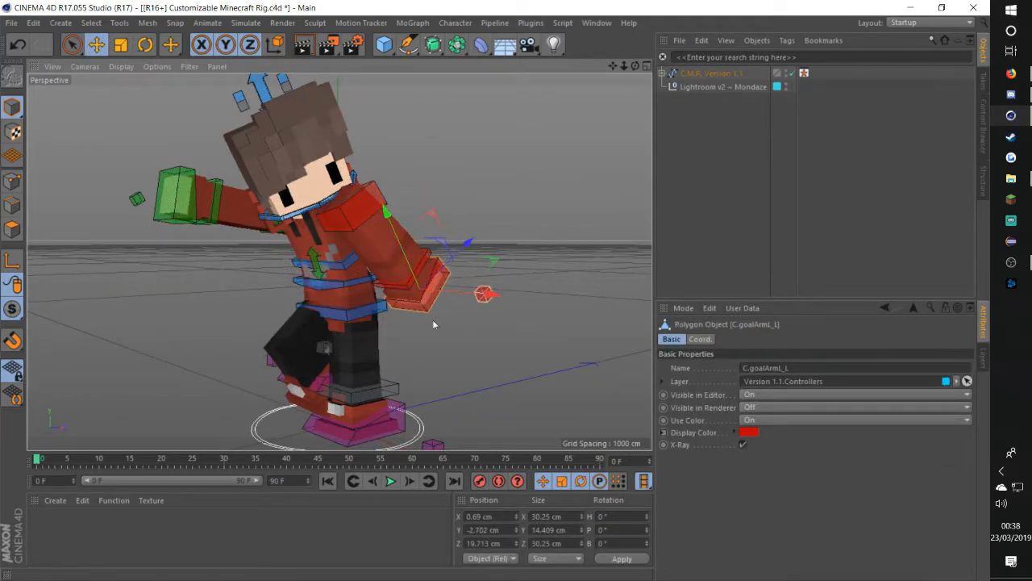
click(434, 354)
mouse_move(434, 354)
alt+mouse_down()
mouse_move(433, 332)
mouse_move(433, 344)
alt+mouse_up()
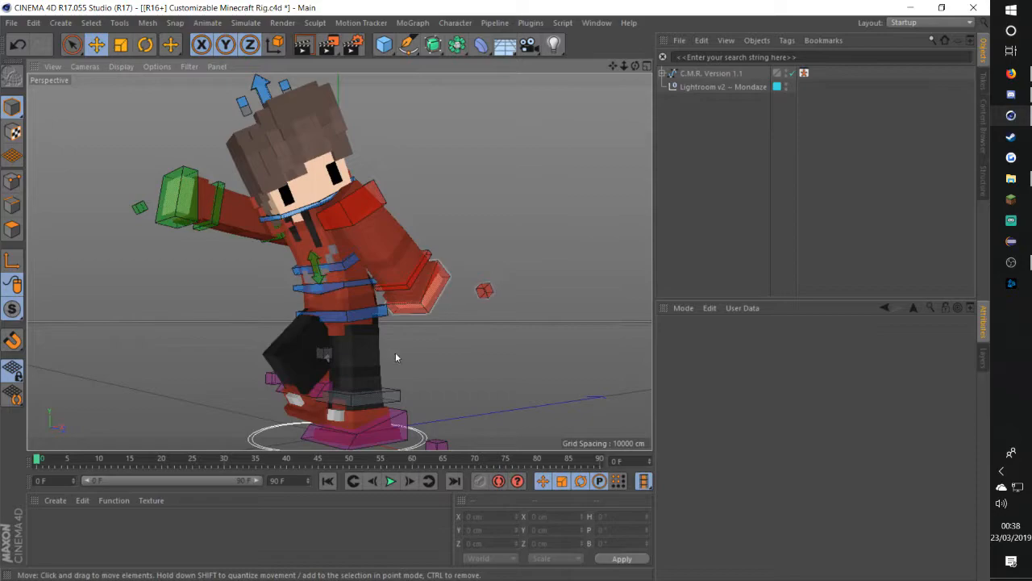
click(417, 290)
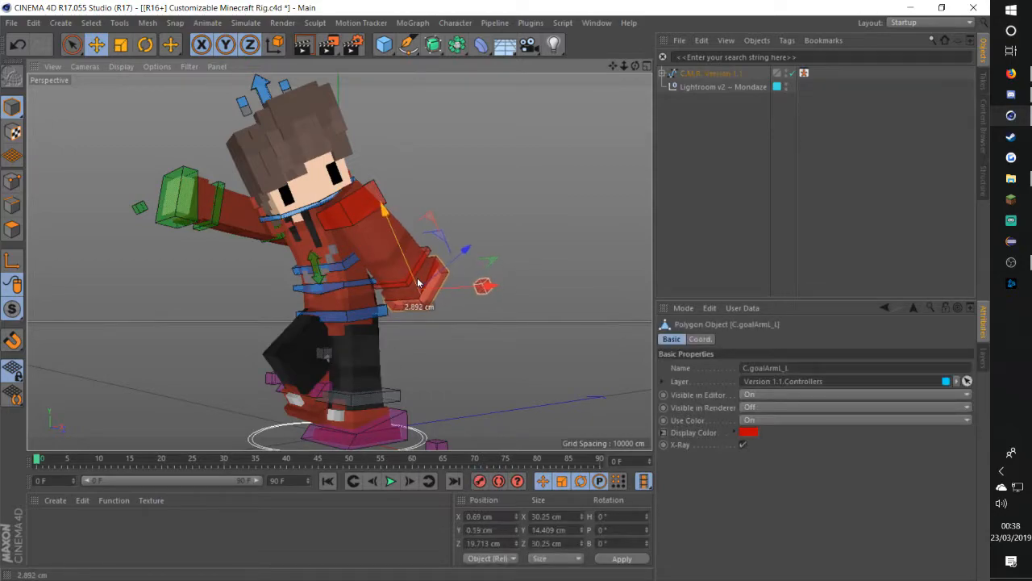
drag(412, 283, 413, 285)
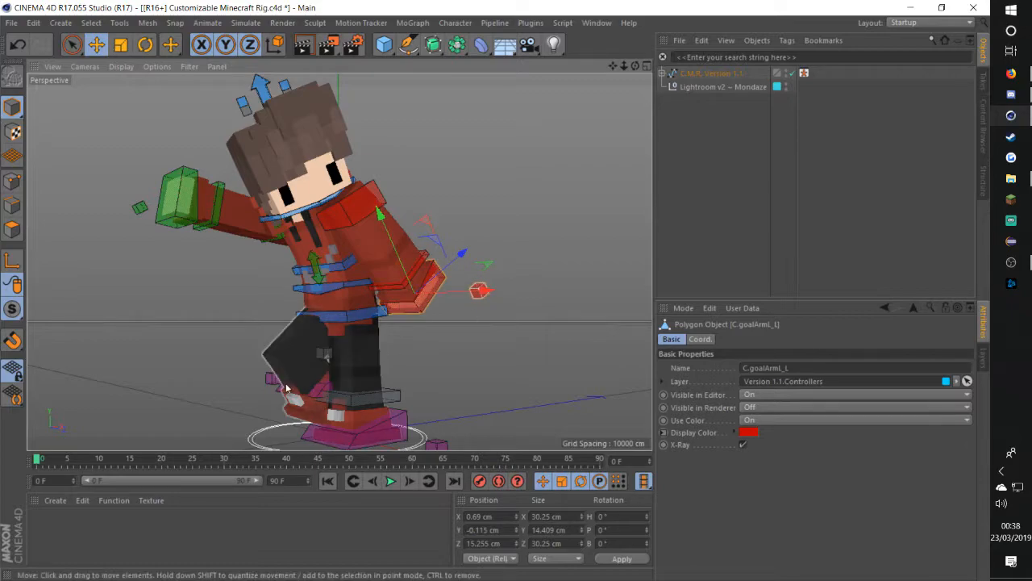
click(458, 355)
Load the Paradox ( Original ) sword from the Ultimate Paradox pack and place it beside the character at about X 160 cm, Y 78 cm
alt+drag(458, 355, 413, 272)
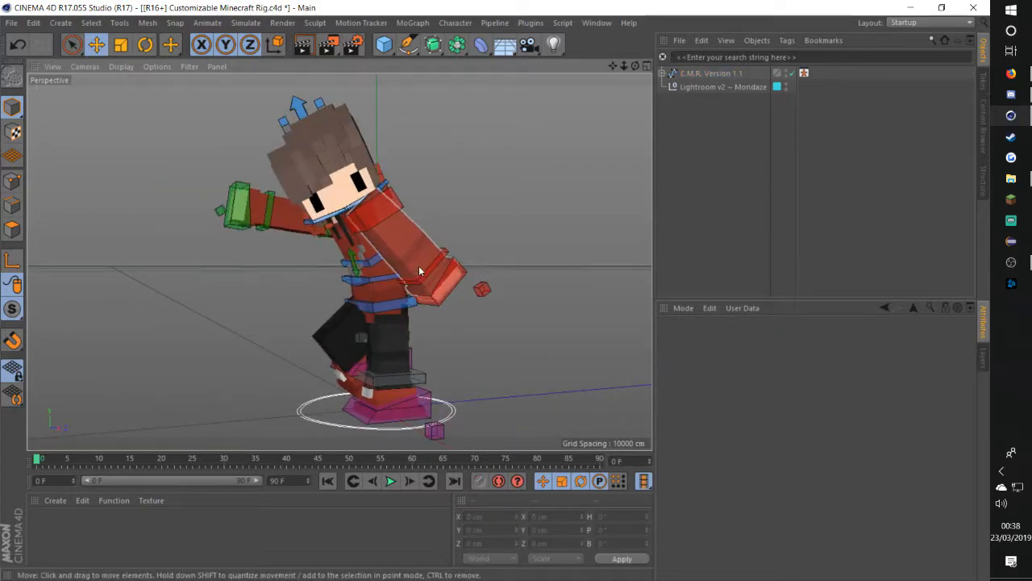
key(shift+F8)
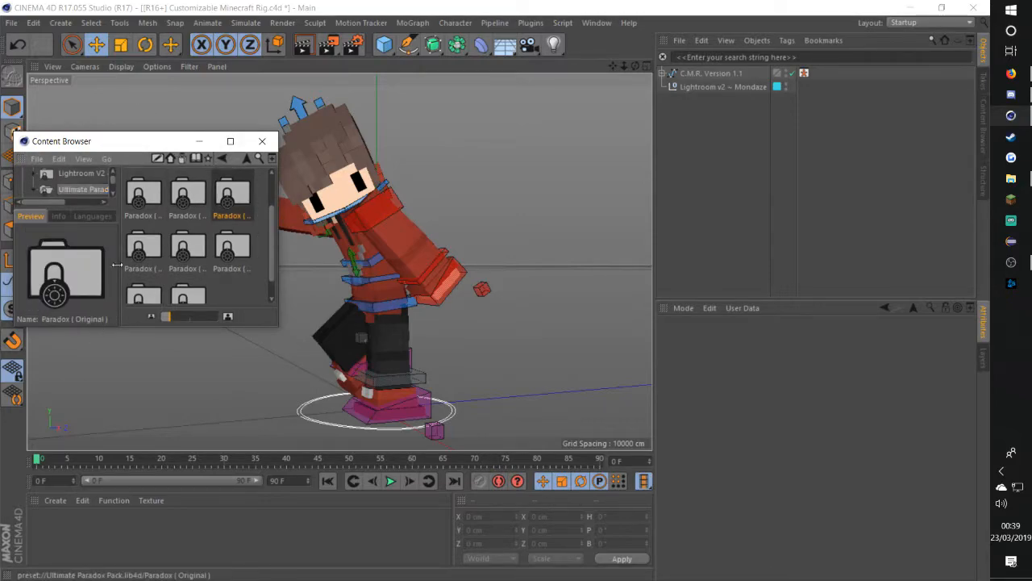
double_click(232, 213)
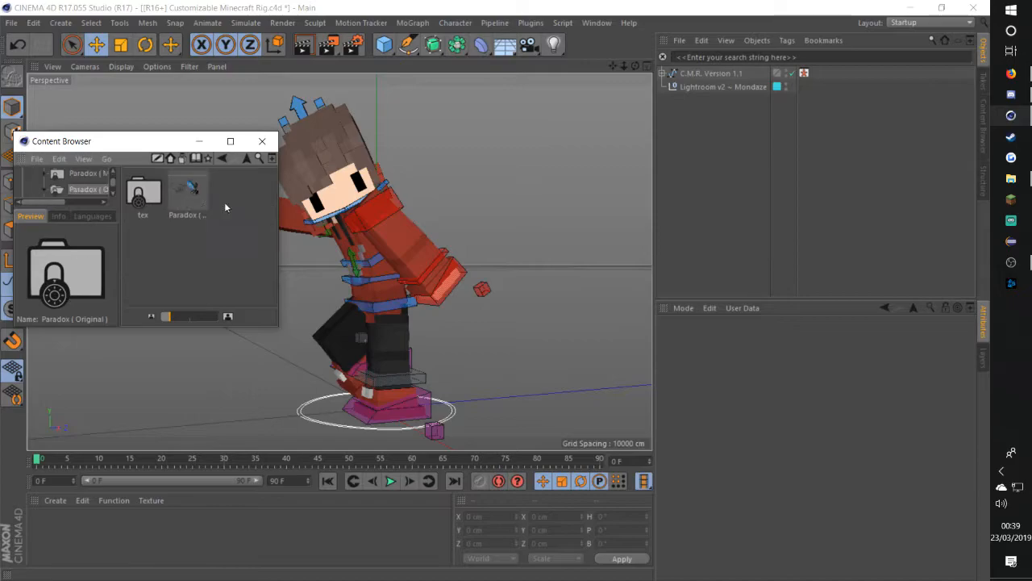
click(262, 141)
drag(395, 370, 376, 258)
drag(416, 305, 548, 311)
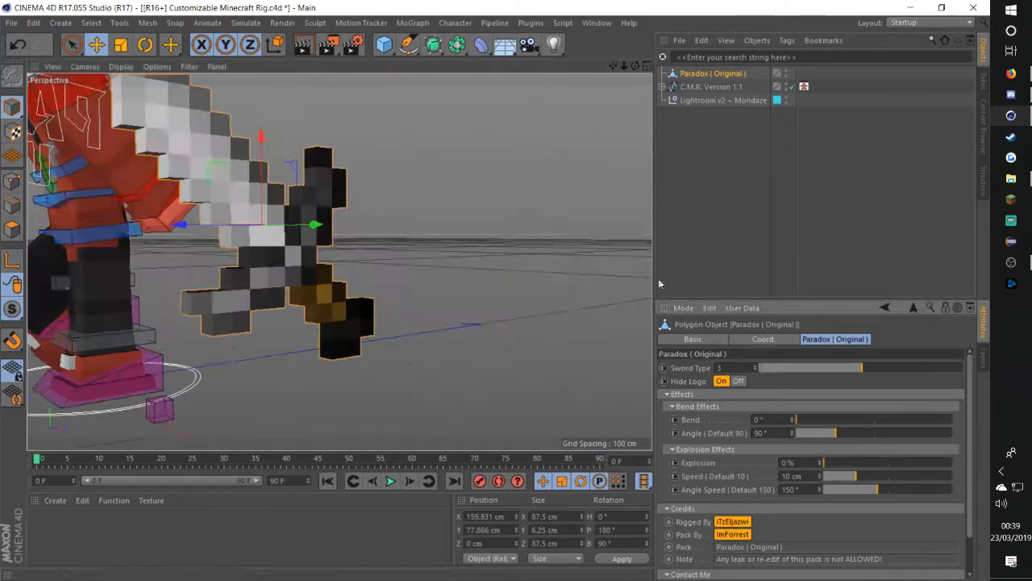
Try out the Bend effect on the sword
alt+drag(322, 242, 477, 265)
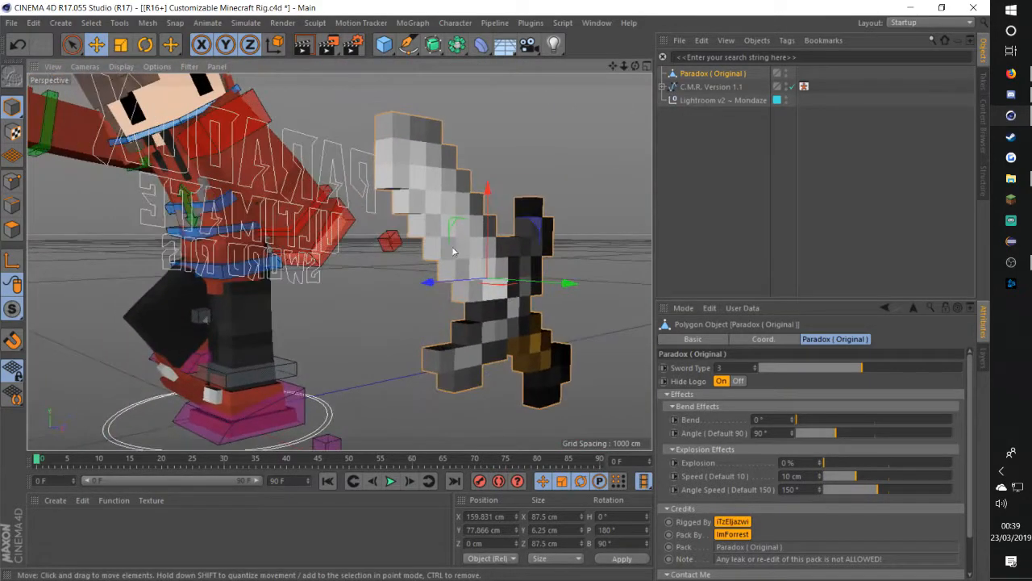
alt+drag(528, 306, 411, 278)
drag(799, 420, 930, 432)
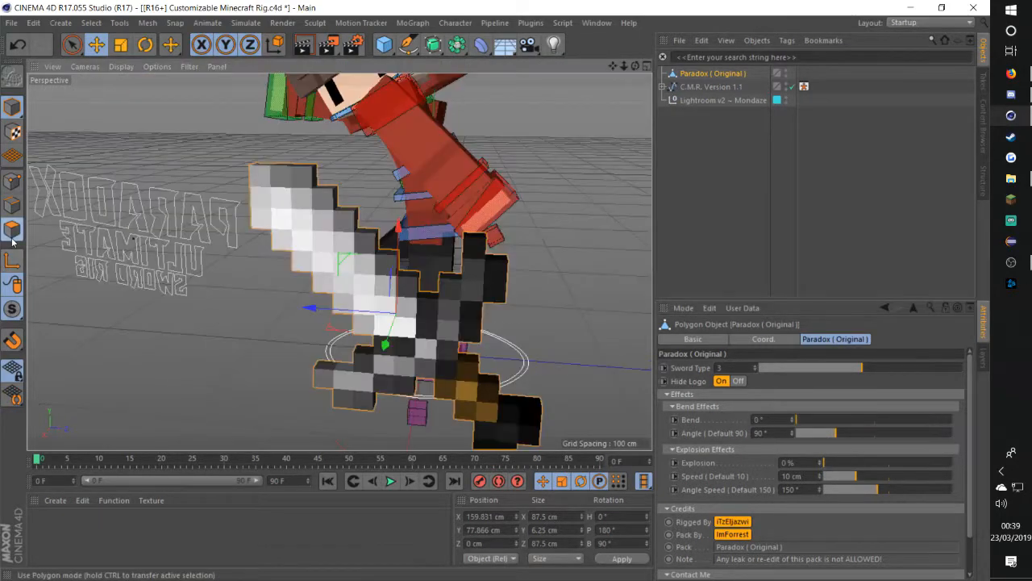
Select the light inner blade polygons on both sides of the sword and extrude them 2 cm
click(12, 231)
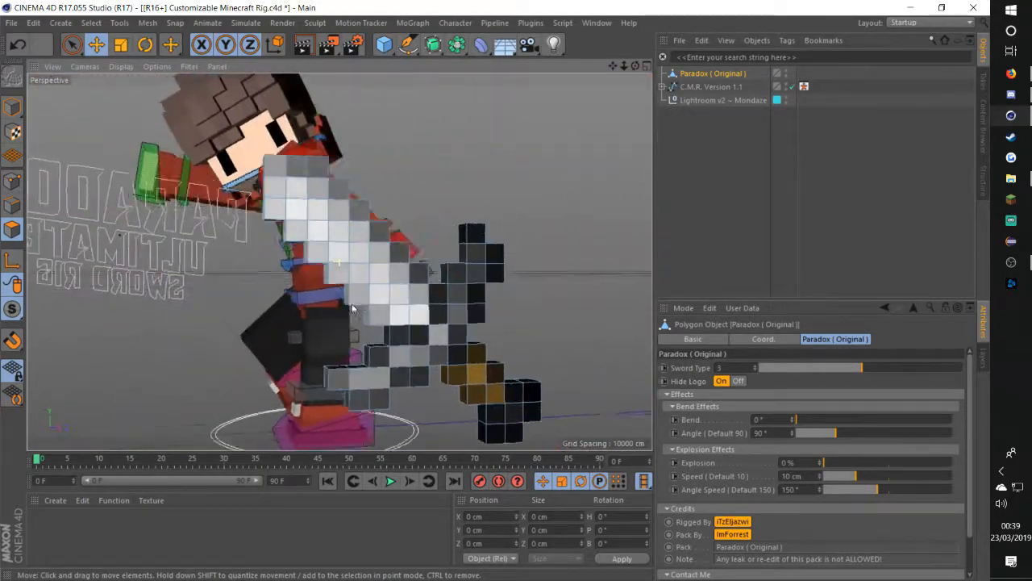
click(70, 46)
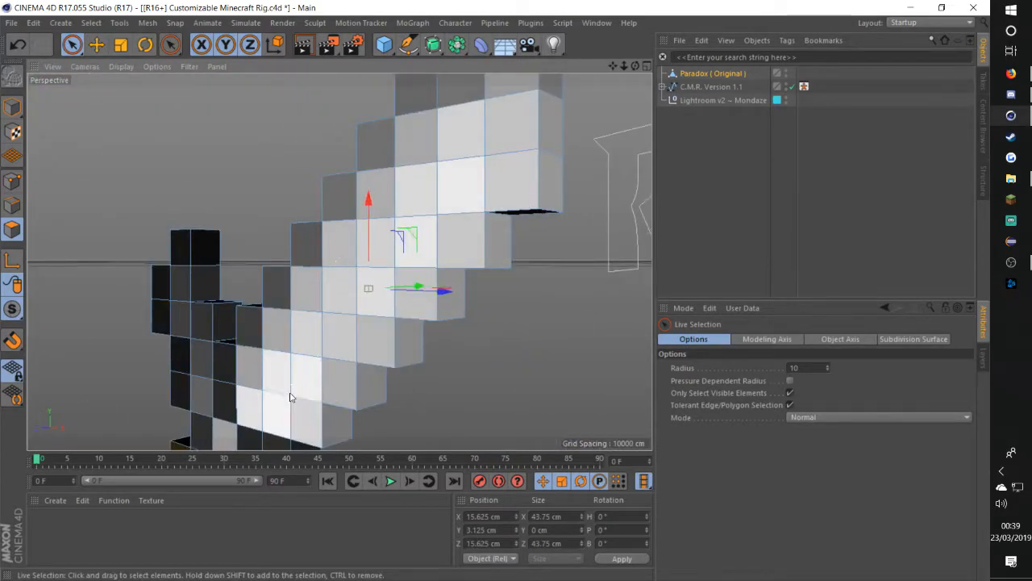
mouse_move(288, 396)
mouse_down()
mouse_move(254, 403)
mouse_move(369, 292)
mouse_move(306, 288)
mouse_up()
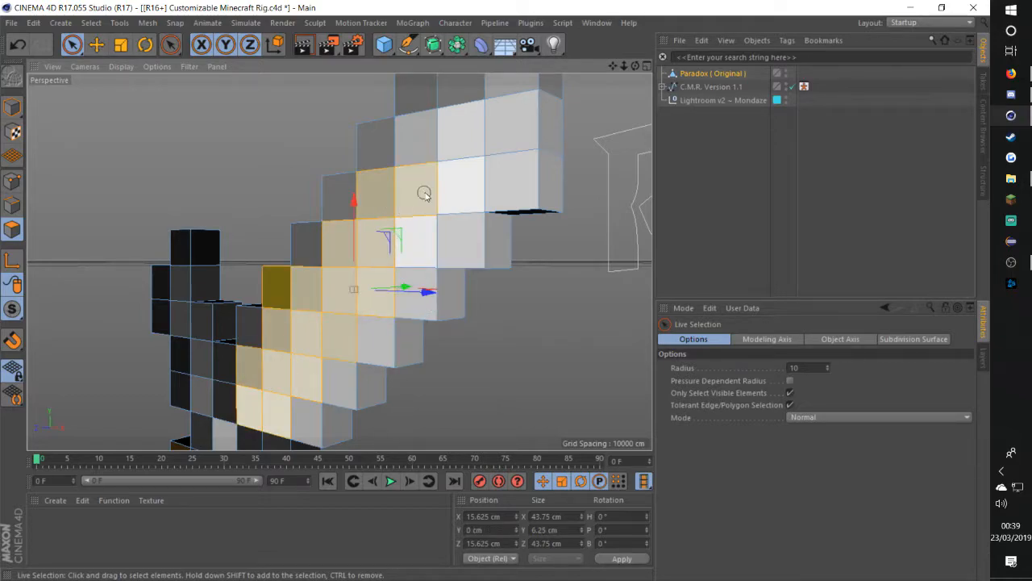
drag(424, 195, 448, 170)
alt+drag(453, 305, 266, 301)
scroll(395, 320, down, 5)
alt+drag(464, 310, 375, 330)
key(d)
drag(751, 381, 698, 390)
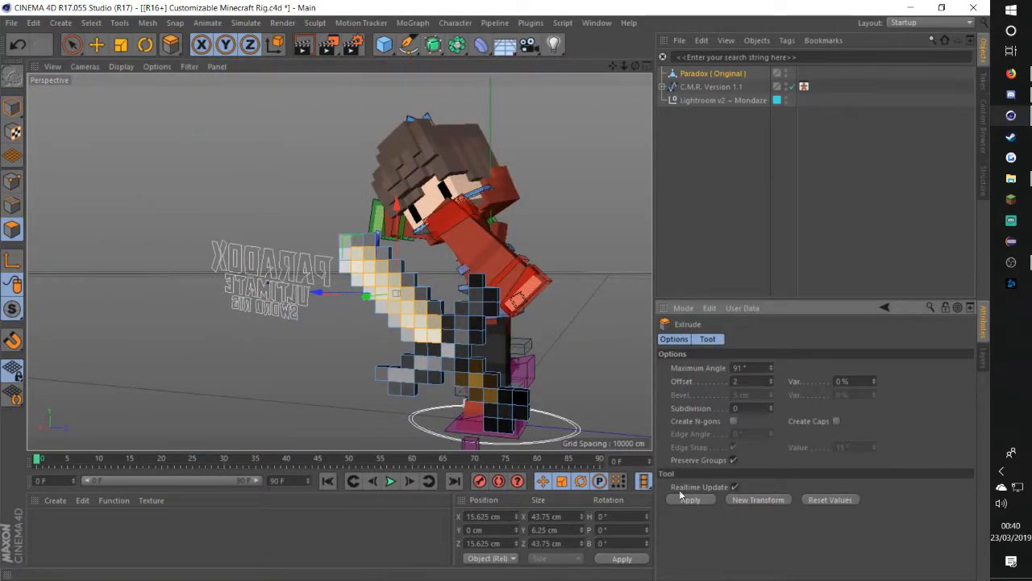
Select the inner polygons of the sword's guard and handle on both sides of the model
click(72, 44)
scroll(464, 379, up, 5)
mouse_move(487, 187)
mouse_down()
mouse_move(386, 332)
mouse_move(491, 357)
mouse_move(428, 380)
mouse_move(456, 306)
mouse_up()
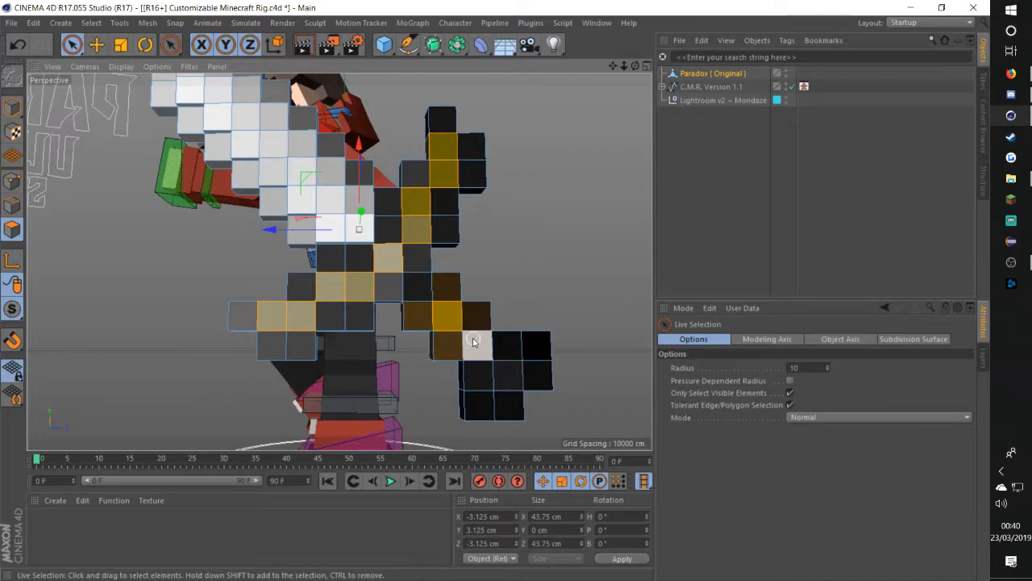
alt+drag(306, 322, 602, 319)
alt+middle_drag(193, 267, 292, 295)
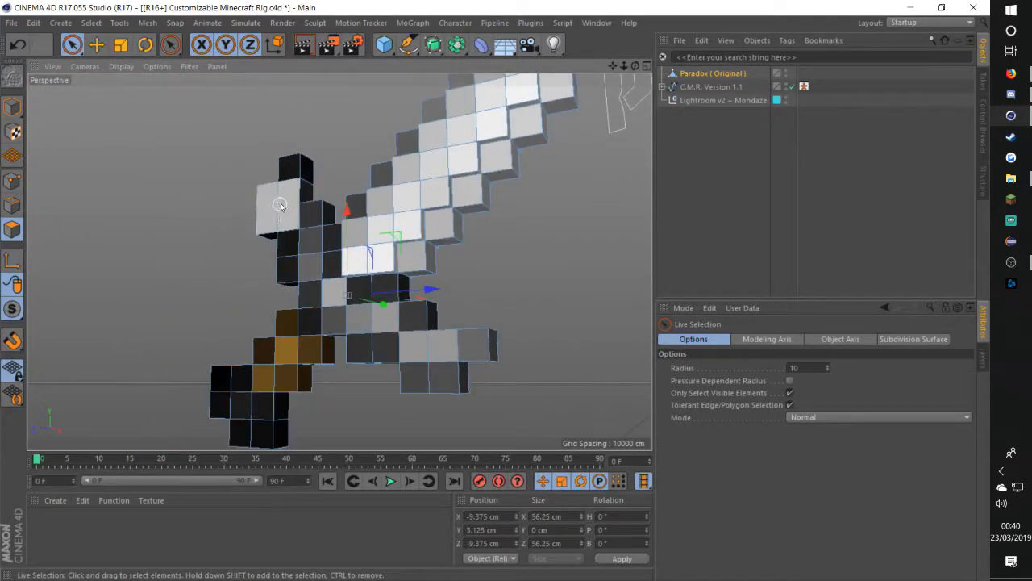
Add the blade's diagonal inner strip on both sides to the guard and handle selection and extrude all the selected polygons
alt+drag(297, 235, 419, 252)
scroll(325, 125, up, 5)
drag(281, 123, 324, 161)
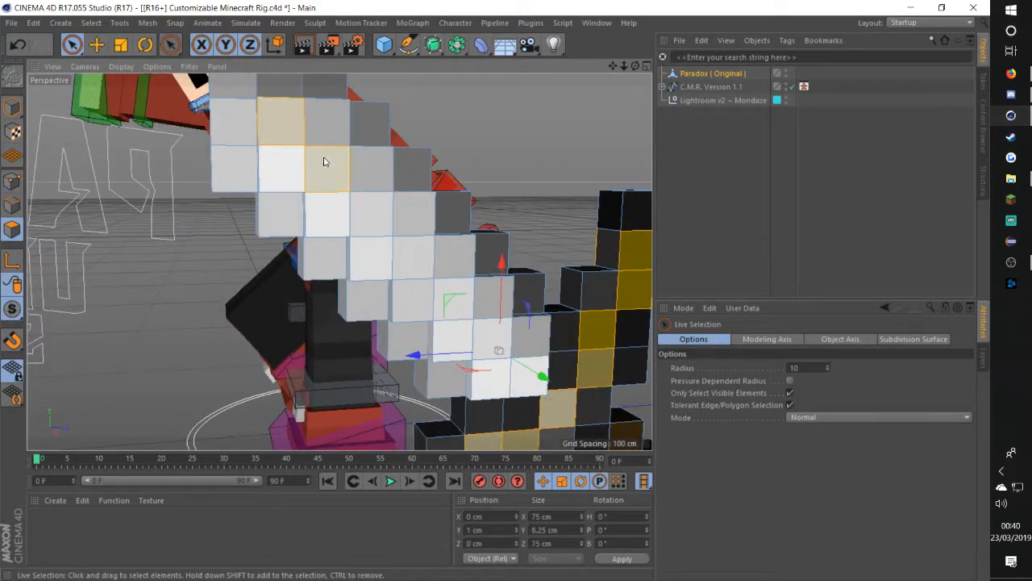
alt+middle_drag(444, 276, 397, 230)
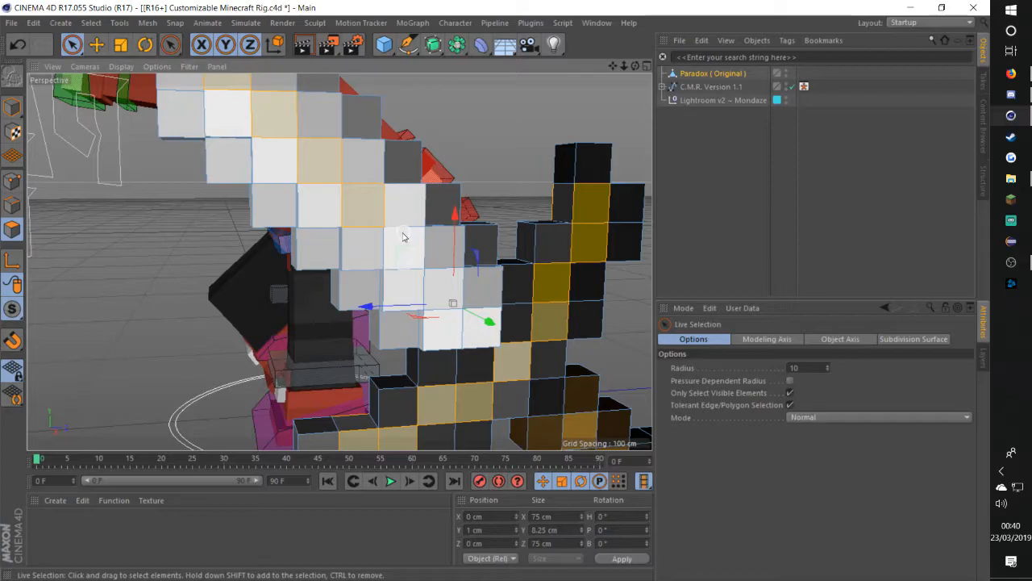
shift+click(407, 252)
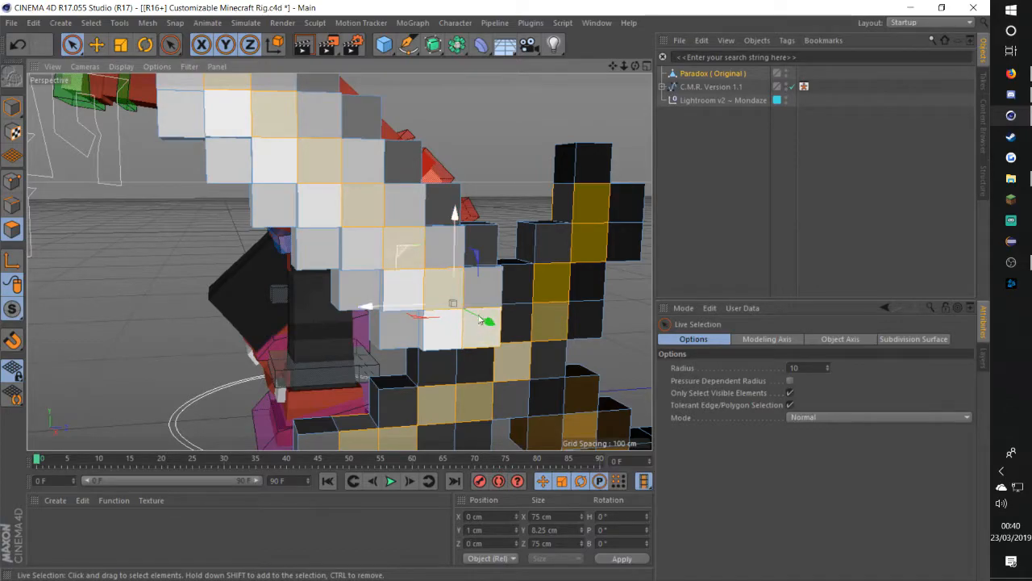
alt+drag(442, 256, 429, 244)
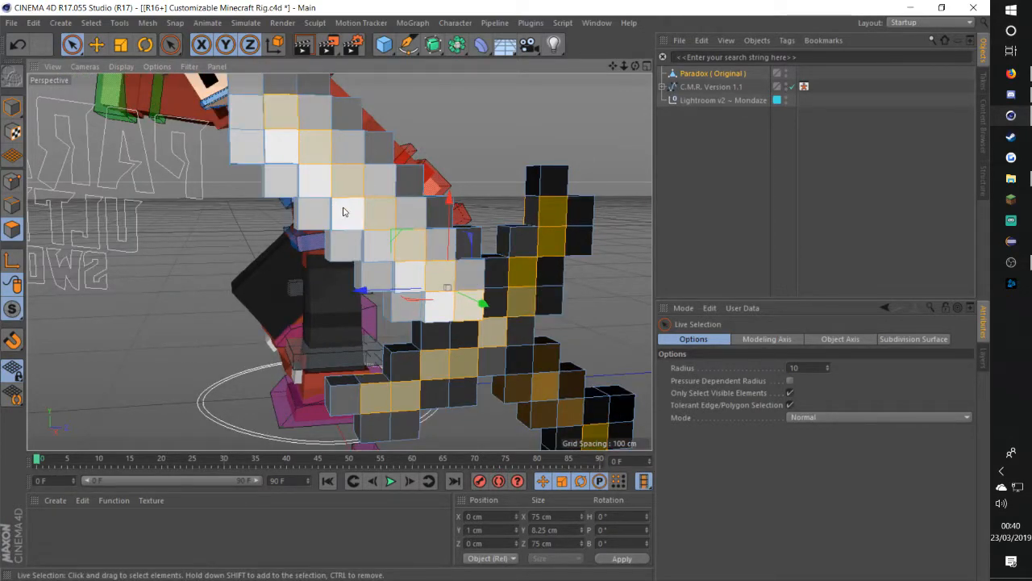
alt+drag(340, 211, 563, 200)
alt+drag(250, 121, 348, 108)
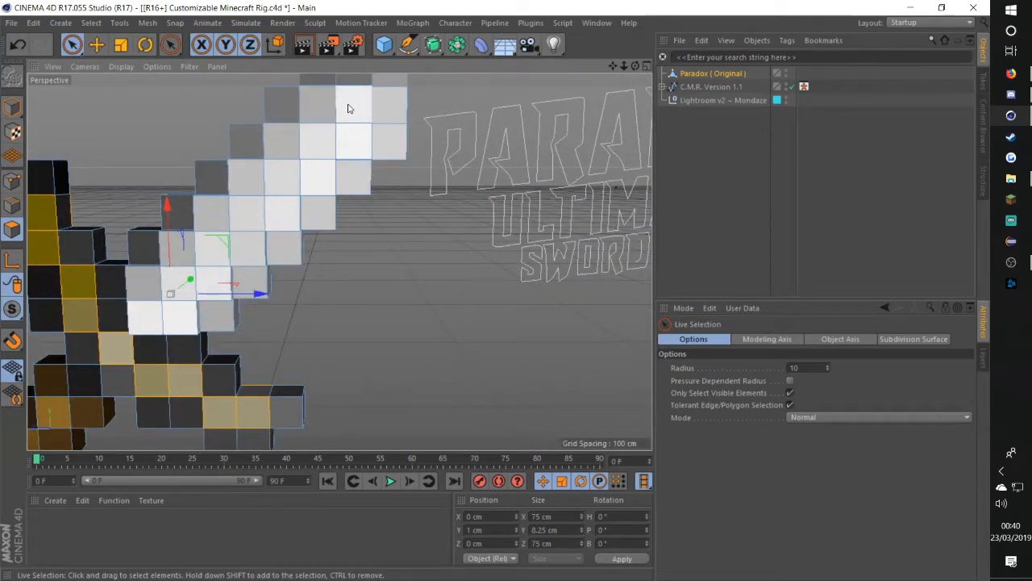
alt+drag(250, 204, 308, 285)
key(d)
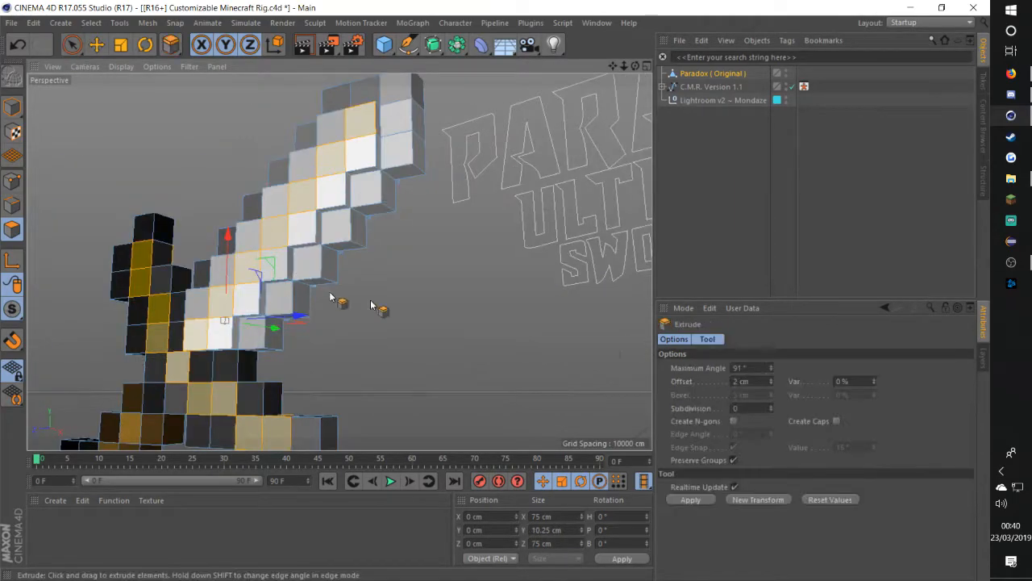
click(752, 380)
click(689, 502)
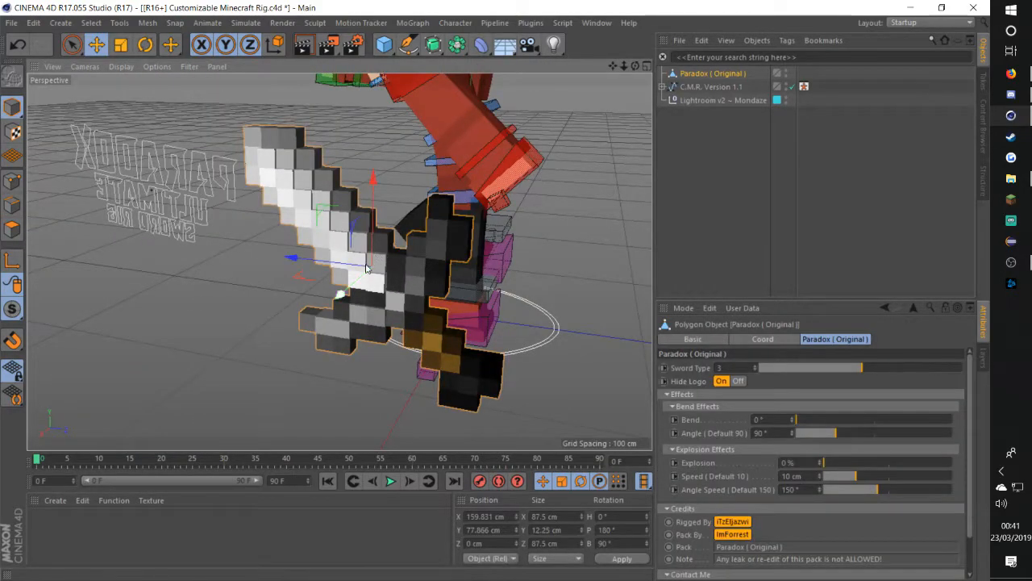
Move the sword to the character's lowered left hand at about X 39.2 cm and pitch it to about 258.6°
mouse_move(355, 283)
mouse_down()
mouse_move(460, 195)
mouse_move(548, 146)
mouse_move(516, 178)
mouse_move(613, 164)
mouse_move(468, 206)
mouse_up()
scroll(526, 162, up, 3)
scroll(526, 162, up, 3)
key(r)
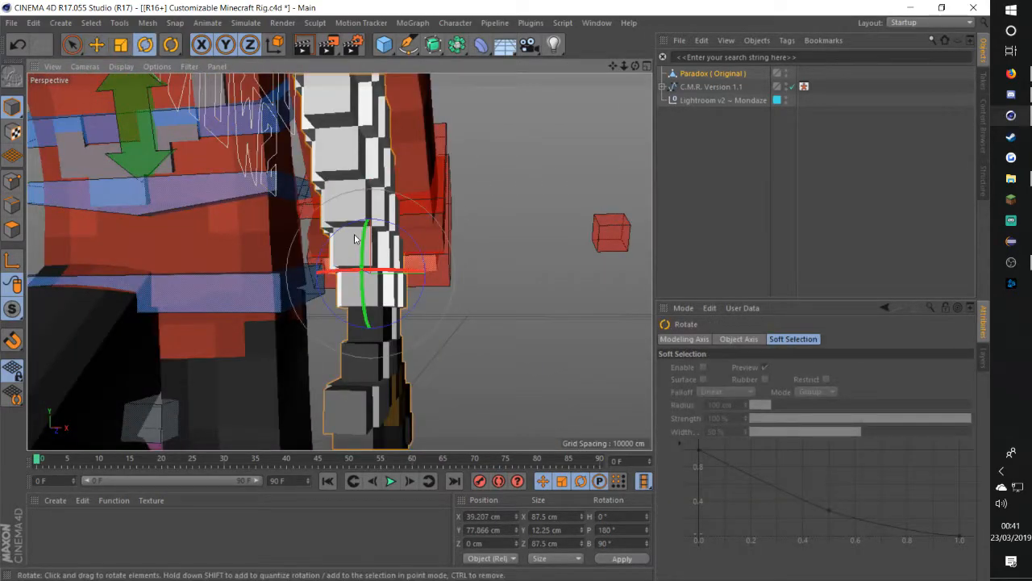
drag(363, 240, 362, 300)
mouse_move(339, 261)
alt+mouse_down()
mouse_move(470, 256)
mouse_move(363, 282)
mouse_move(214, 270)
alt+mouse_up()
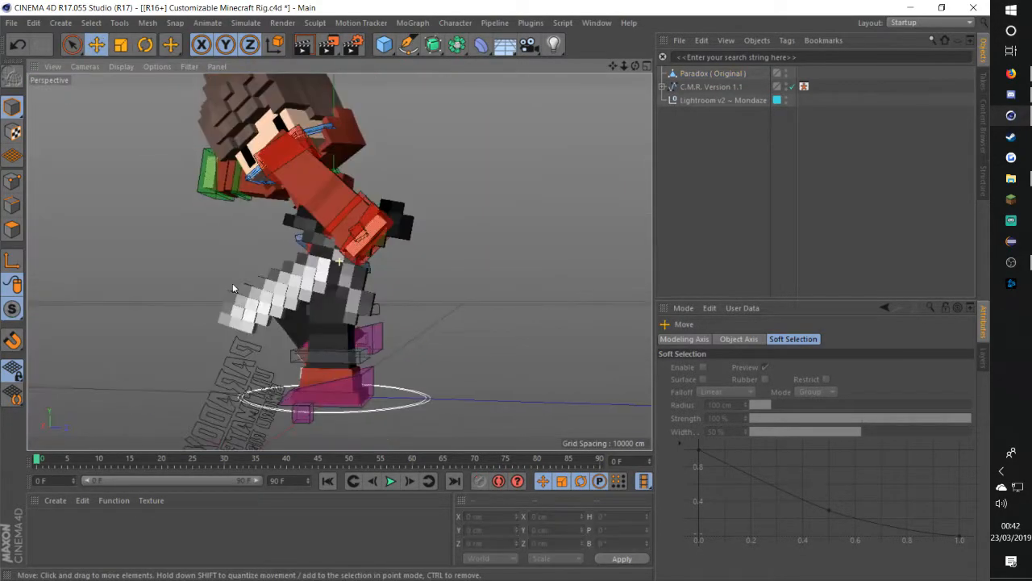
alt+drag(233, 288, 359, 199)
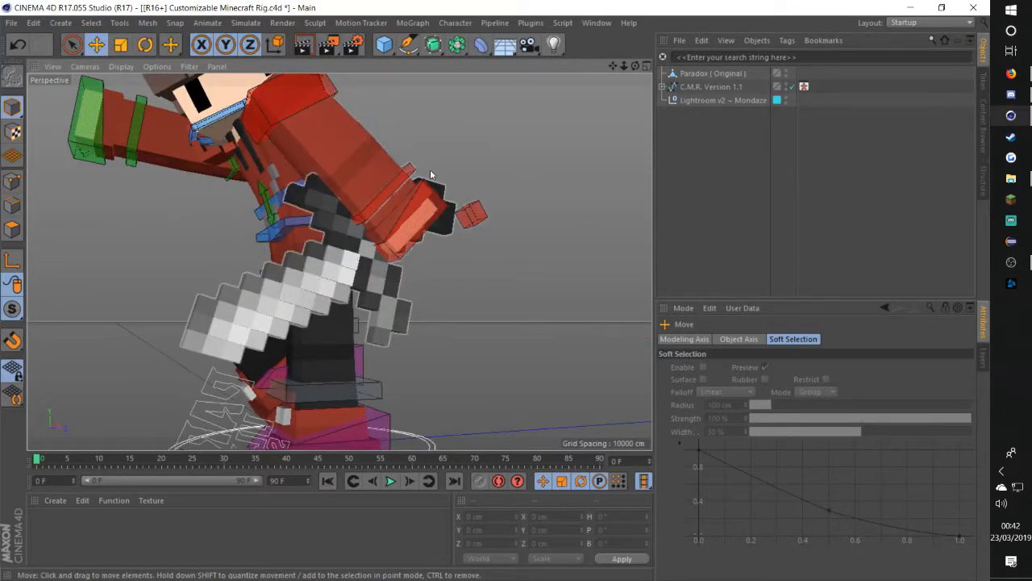
Fine-tune the sword in the left hand to a pitch of about 260.8°, at about Y 71.1 cm and Z 3.1 cm
scroll(431, 200, up, 5)
alt+drag(410, 282, 277, 322)
click(268, 326)
key(r)
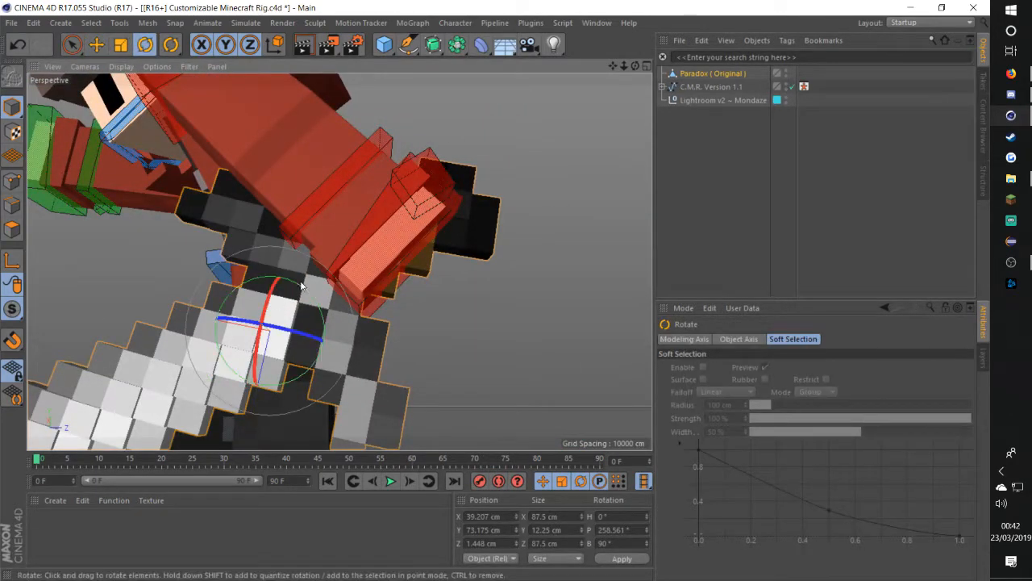
drag(302, 288, 275, 311)
key(e)
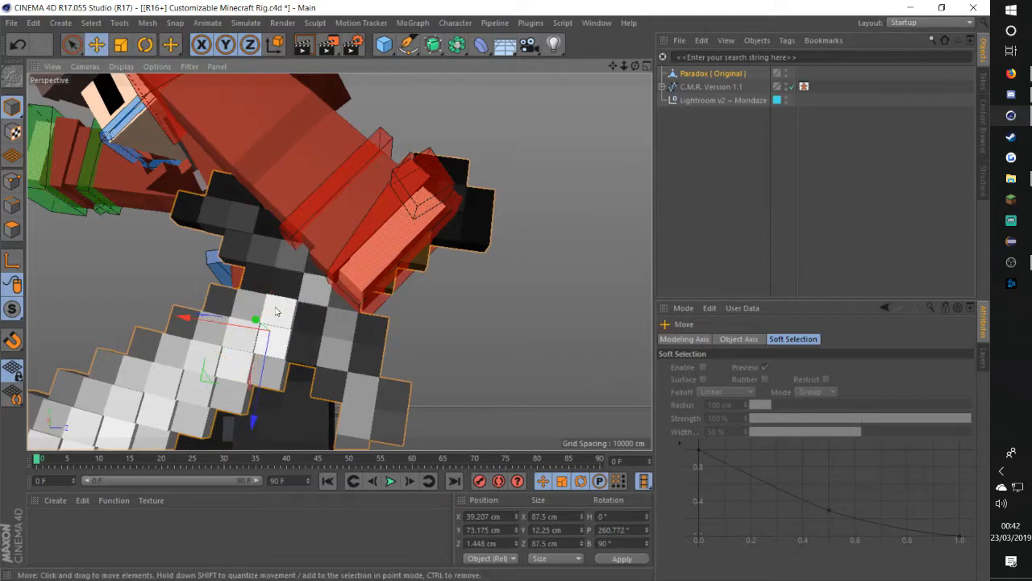
drag(267, 346, 250, 343)
Set the sword's Bend effect to 7° and check how the handle sits inside the left hand
click(503, 331)
alt+drag(504, 332, 314, 275)
click(380, 244)
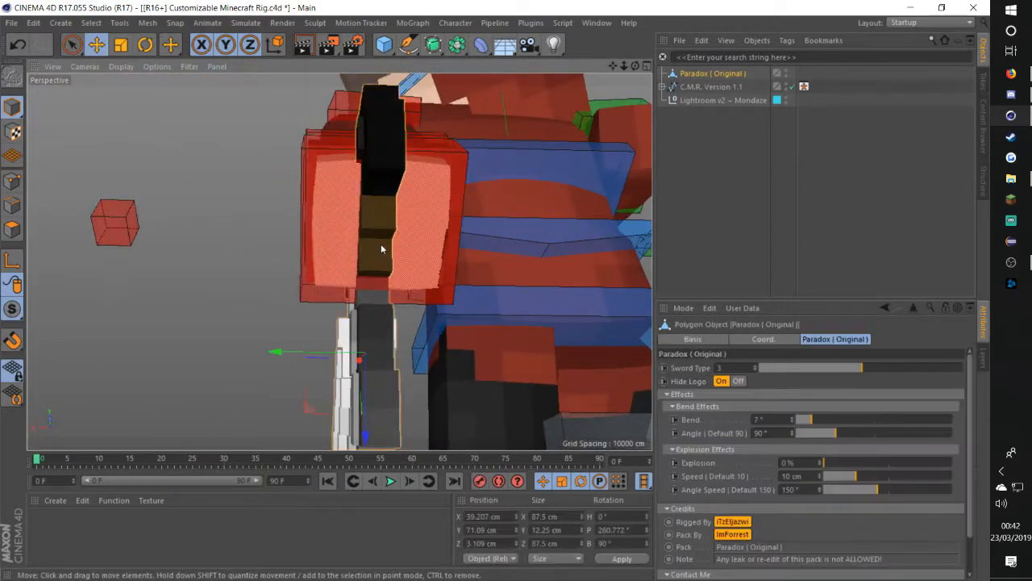
click(274, 320)
alt+drag(274, 320, 336, 127)
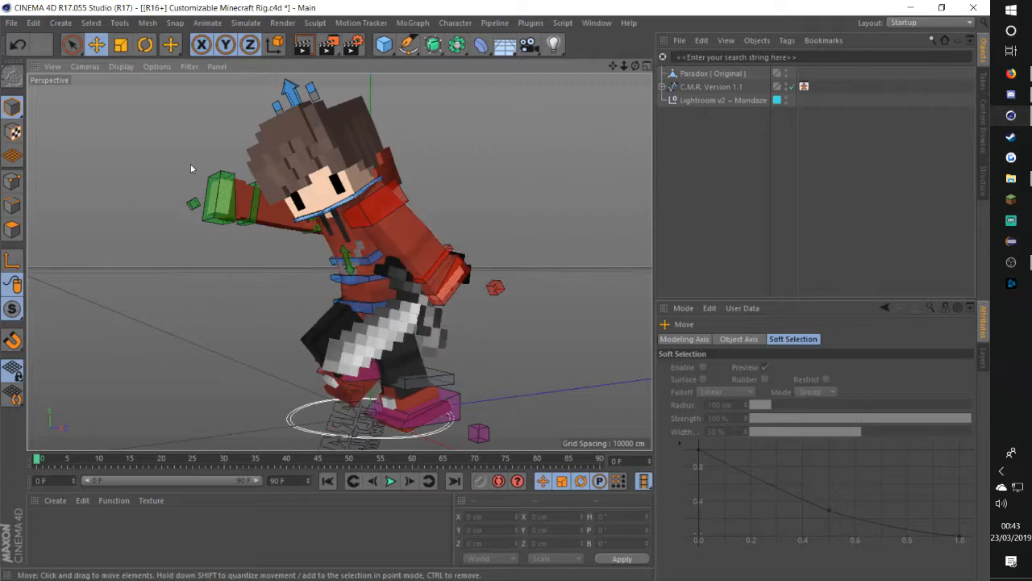
Add a camera from the current view of the posed character and check its placement from around the scene
click(528, 45)
click(537, 118)
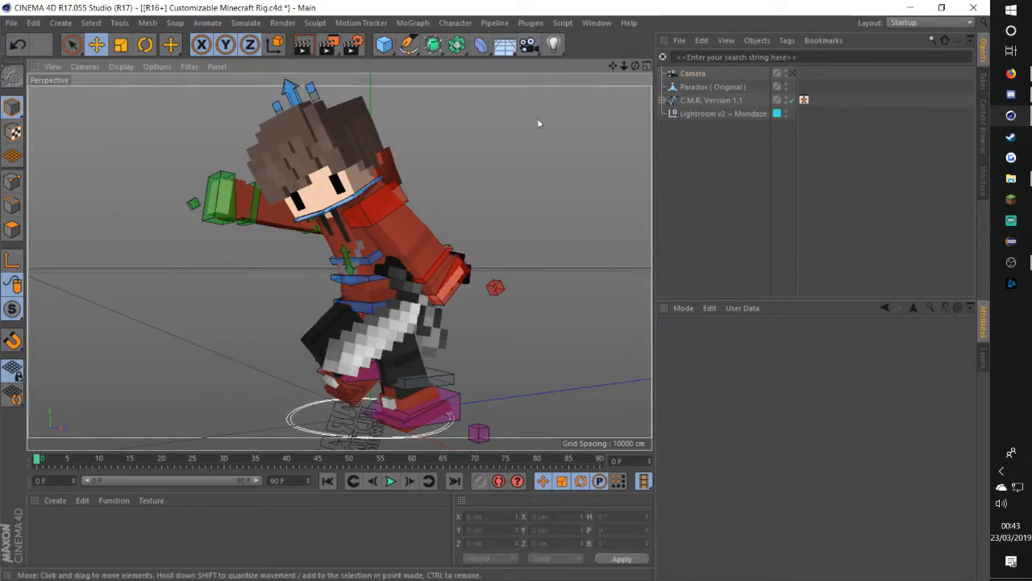
alt+drag(532, 129, 151, 269)
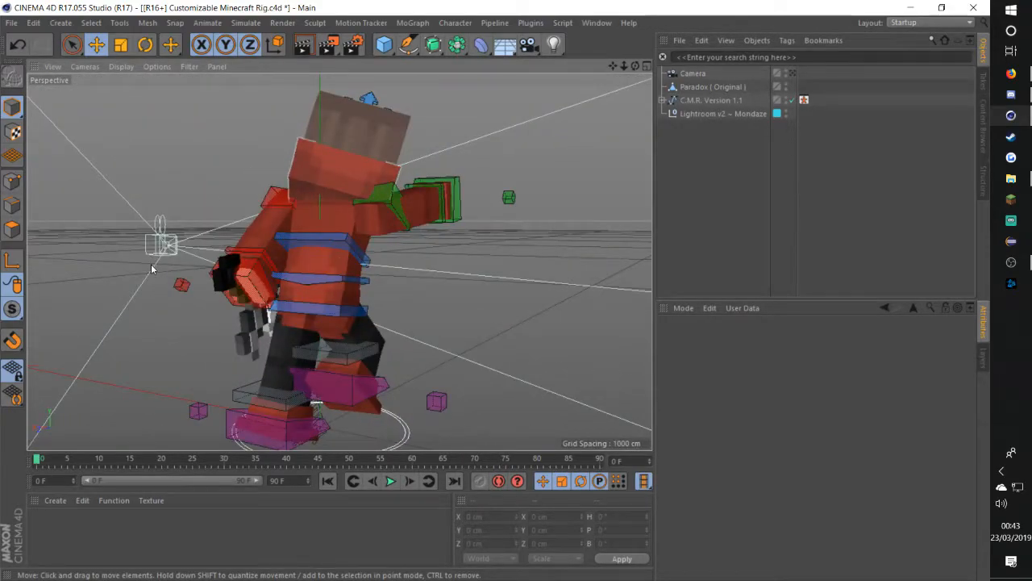
alt+middle_drag(151, 243, 272, 243)
scroll(355, 212, up, 6)
alt+drag(269, 292, 598, 295)
scroll(426, 274, down, 8)
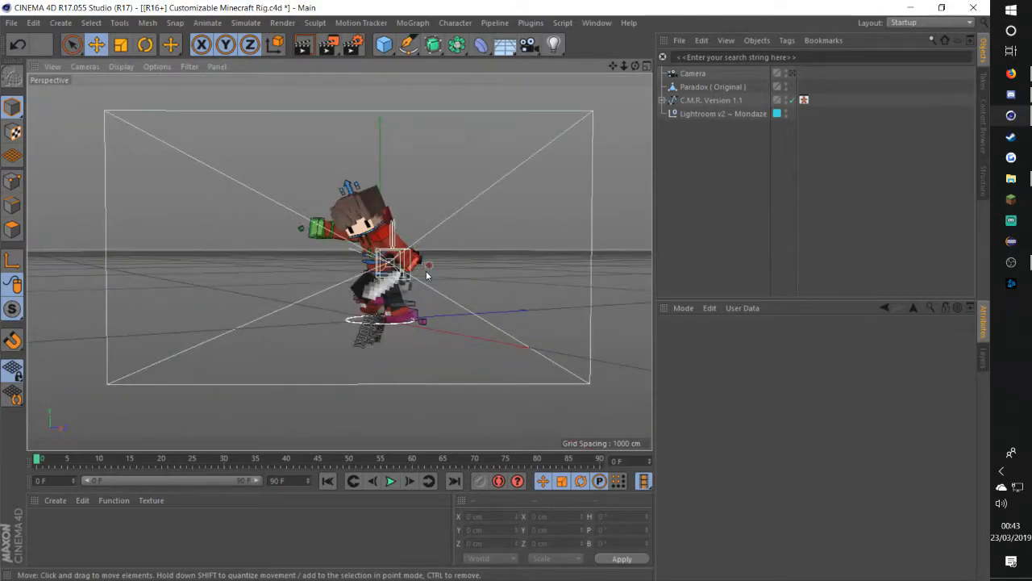
scroll(457, 238, up, 10)
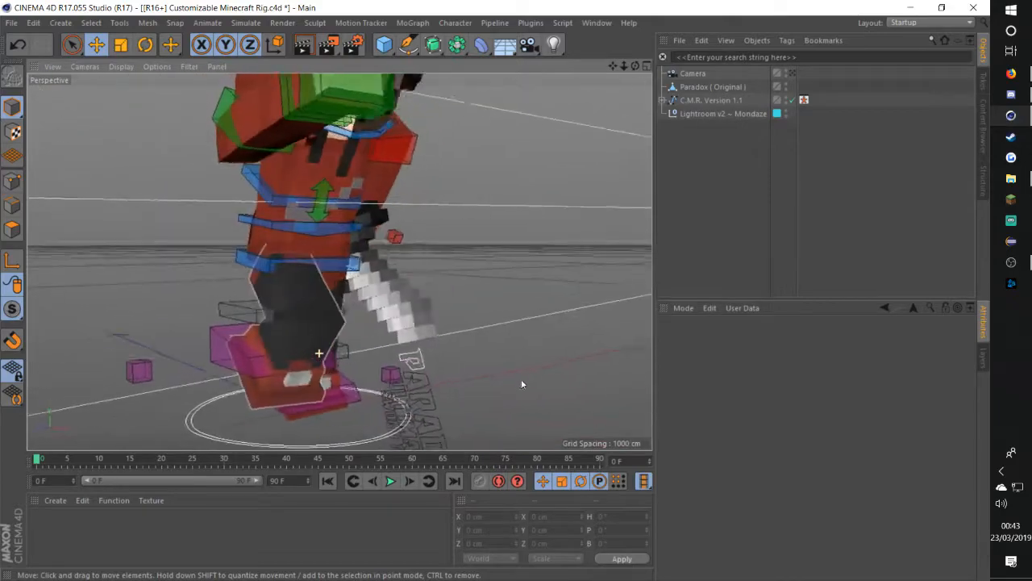
Rotate the AnkleR controller to adjust the character's raised right leg
alt+drag(522, 384, 556, 371)
scroll(229, 353, up, 4)
click(251, 285)
mouse_move(251, 284)
alt+mouse_down()
mouse_move(315, 288)
mouse_move(297, 305)
mouse_move(260, 288)
alt+mouse_up()
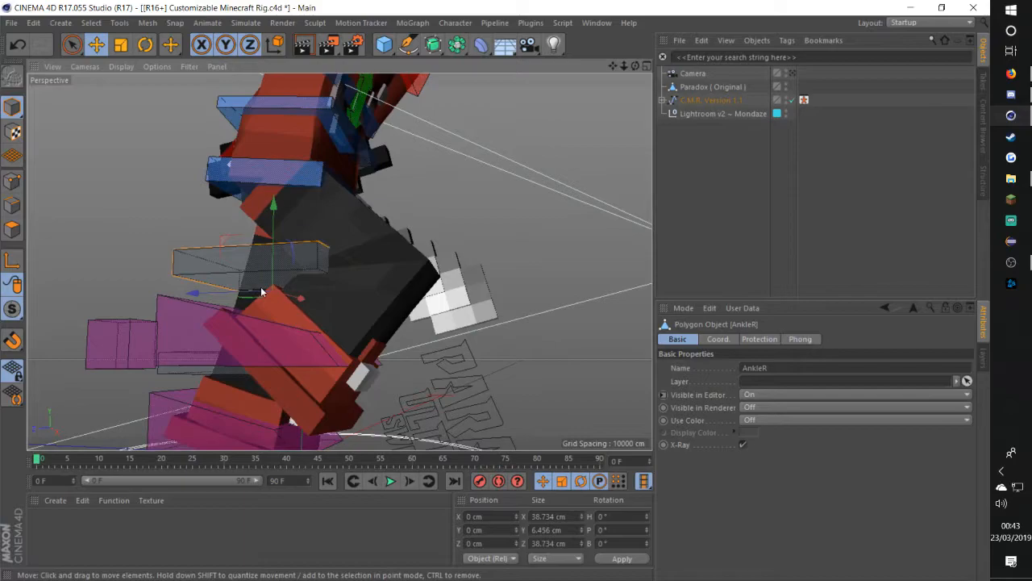
key(r)
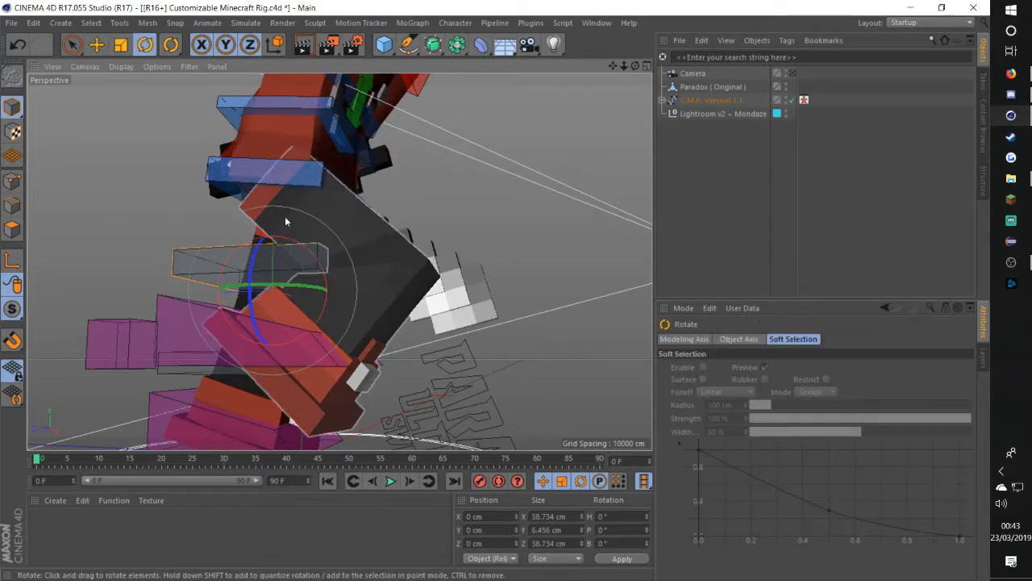
drag(296, 251, 302, 233)
click(135, 261)
Look through the camera and reframe the character from about X 352.5 cm, Y 82.9 cm, Z -230.9 cm with heading 60.4°
alt+middle_drag(251, 300, 286, 211)
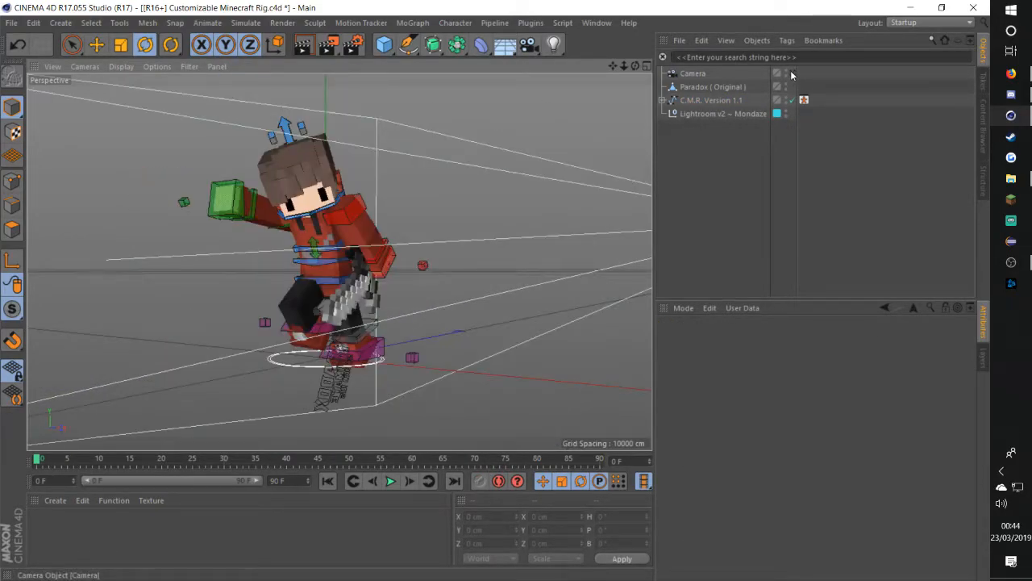
click(793, 73)
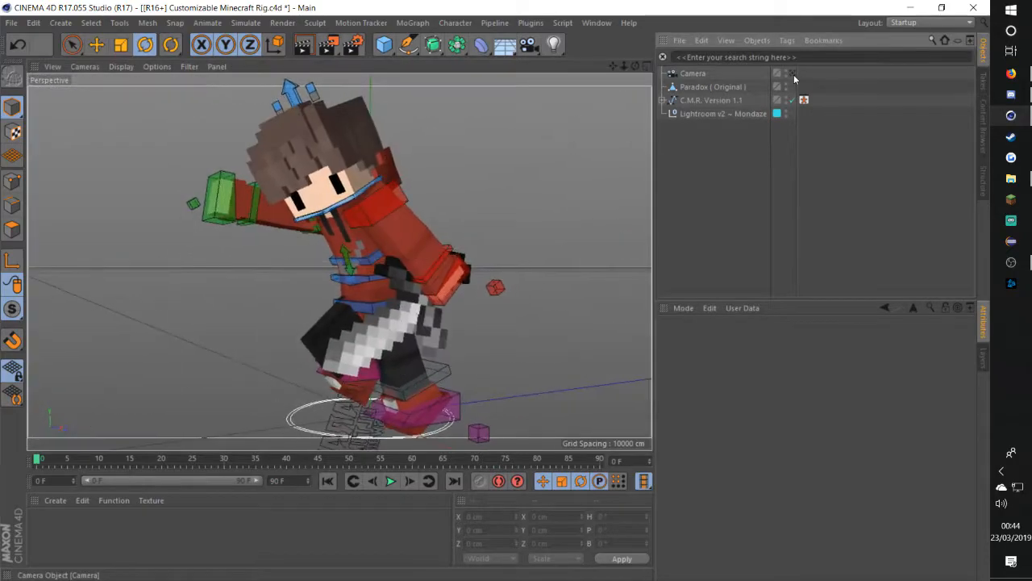
click(700, 74)
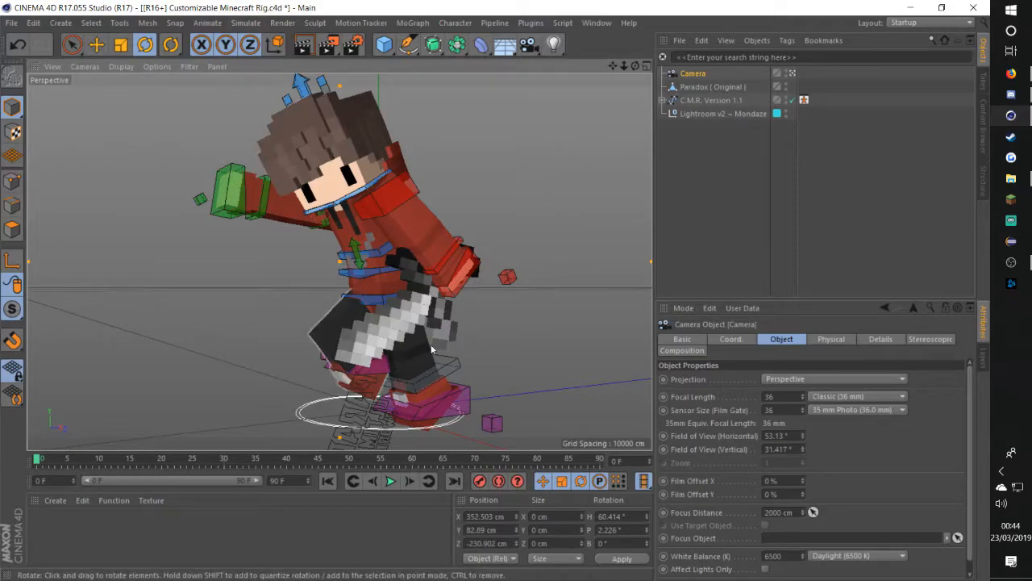
click(310, 337)
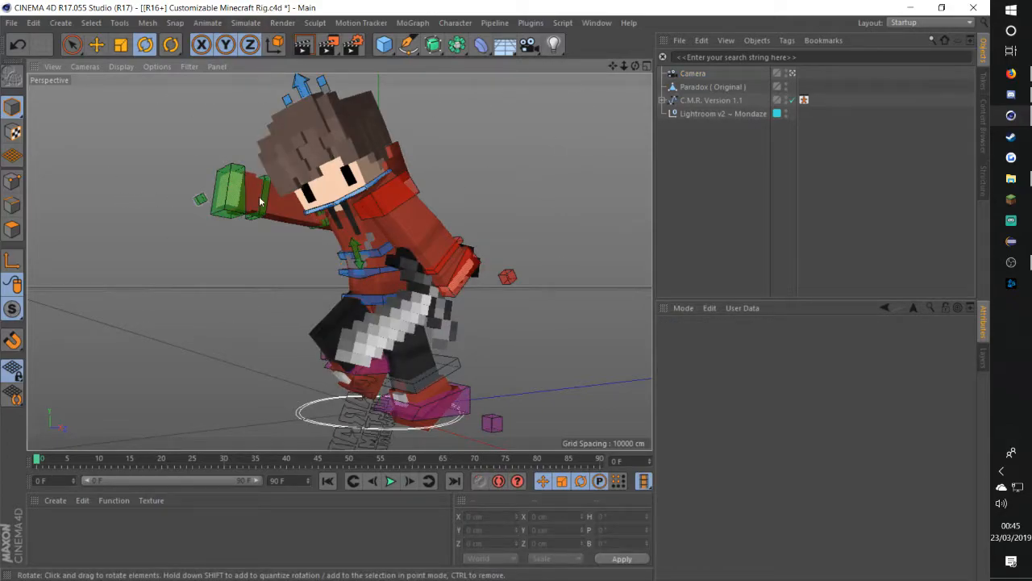
Choose the Best Settings (Beast PC) render setting and enable saving of the regular image
click(353, 45)
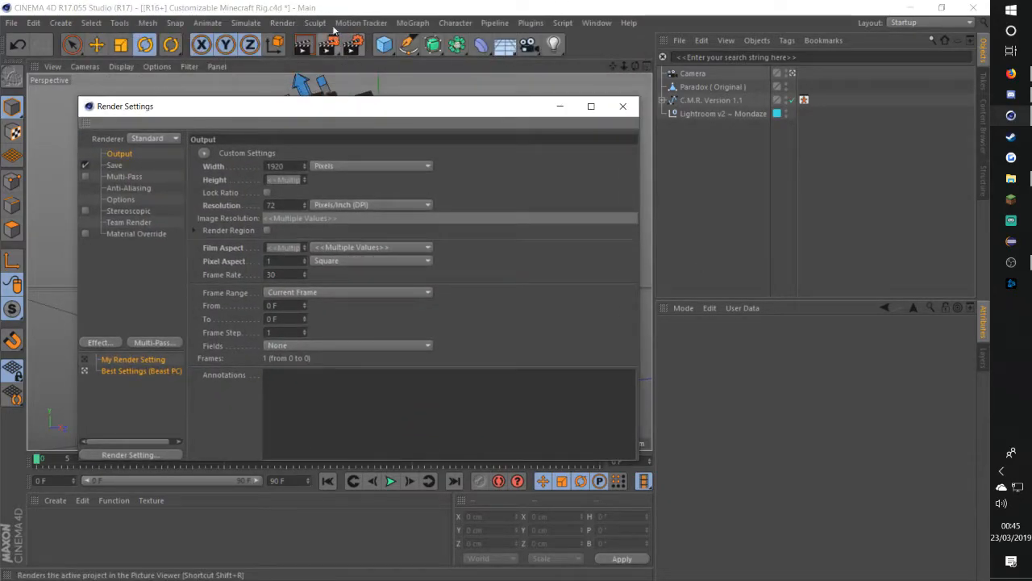
click(115, 372)
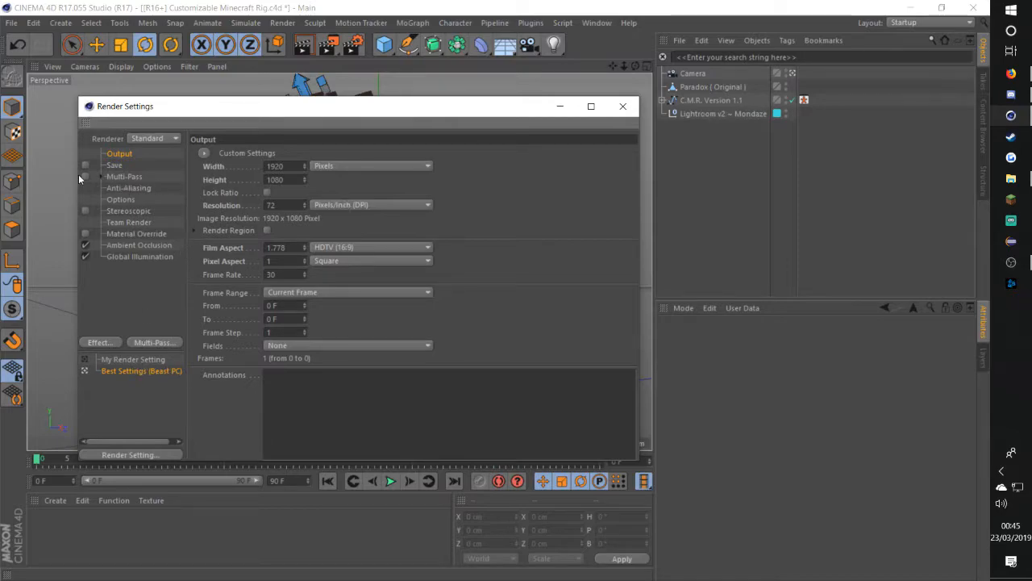
click(115, 165)
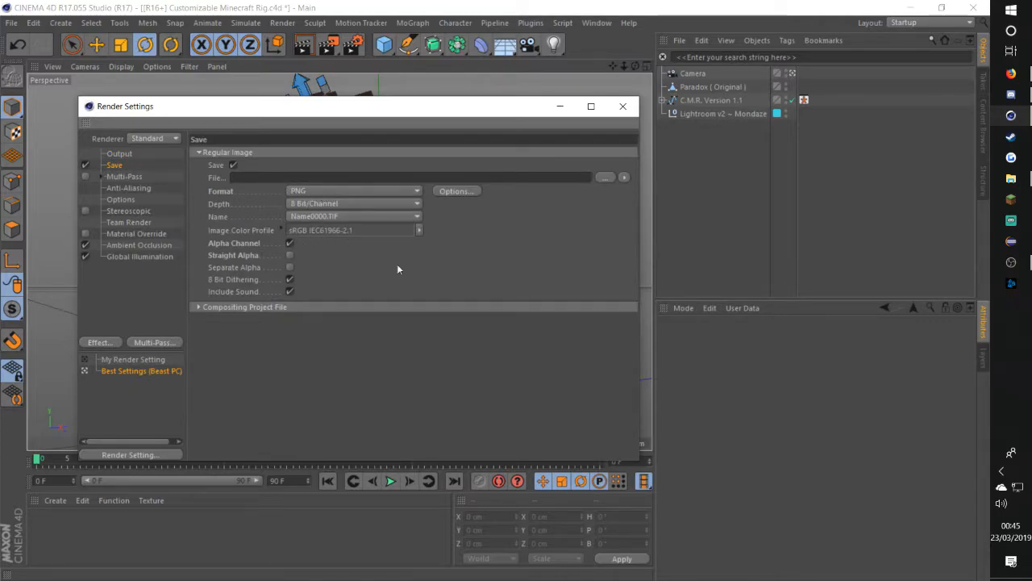
Set the render's output file to Mikru1 in the Downloads > Renders folder on the X: drive
click(606, 177)
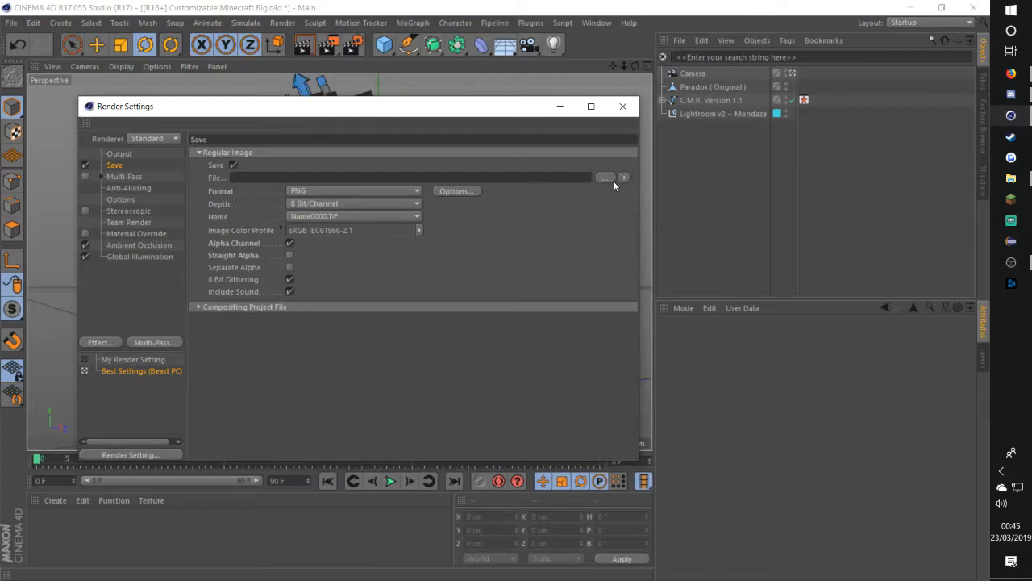
click(173, 341)
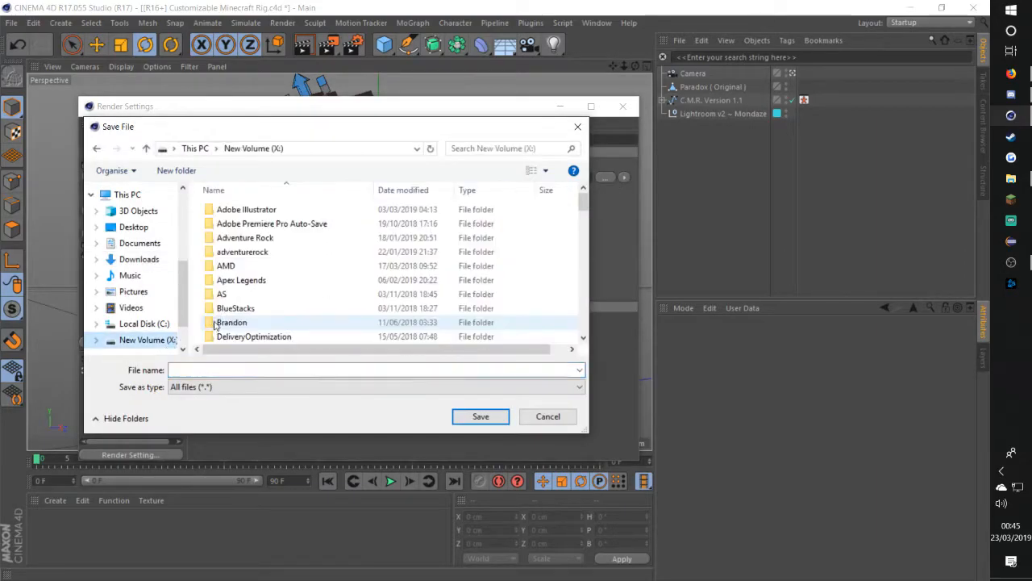
scroll(282, 314, down, 2)
double_click(288, 309)
scroll(363, 305, down, 5)
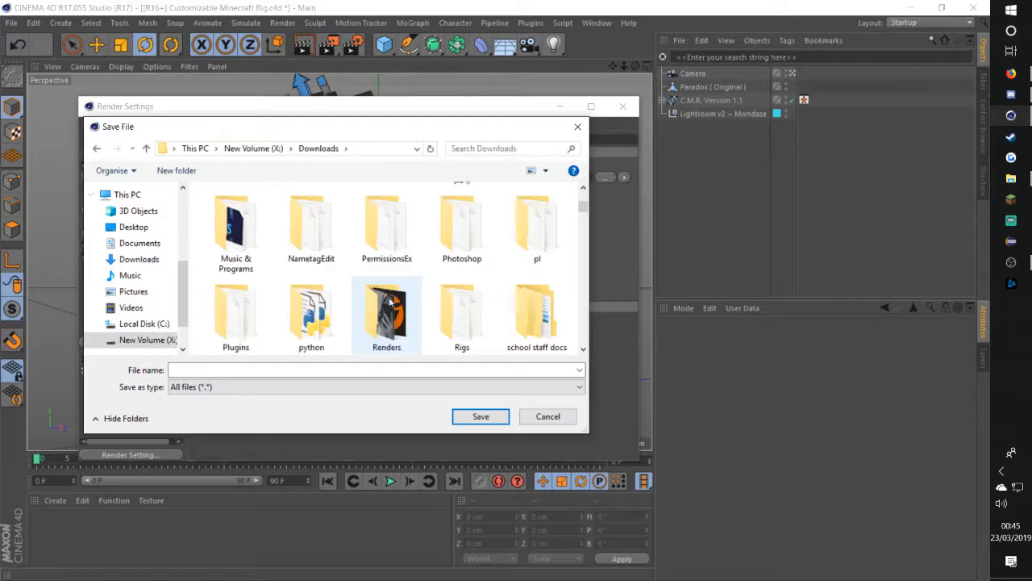
double_click(385, 317)
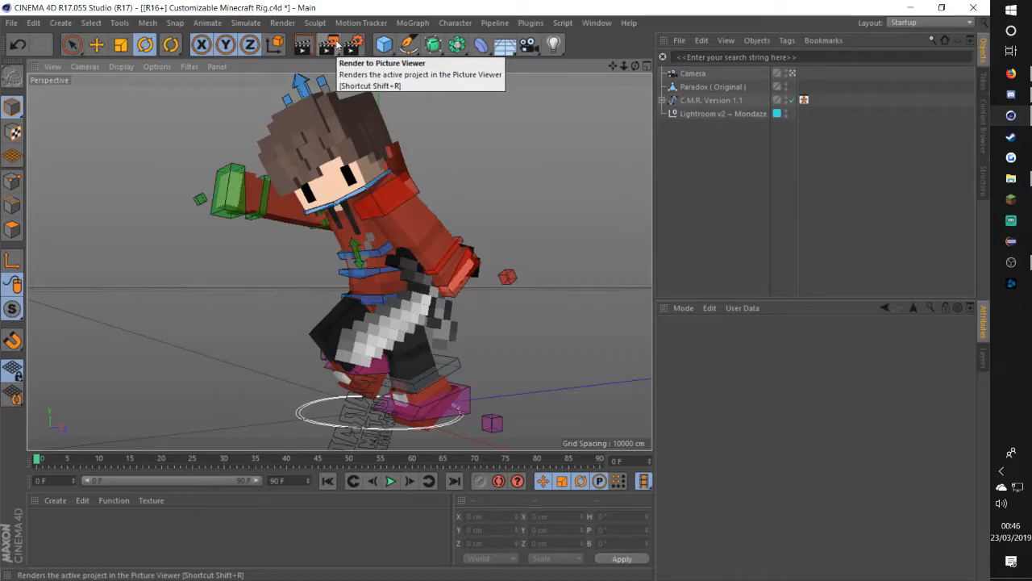
Render the scene to the Picture Viewer, accepting the Asset Error about the Skin.png textures
click(333, 47)
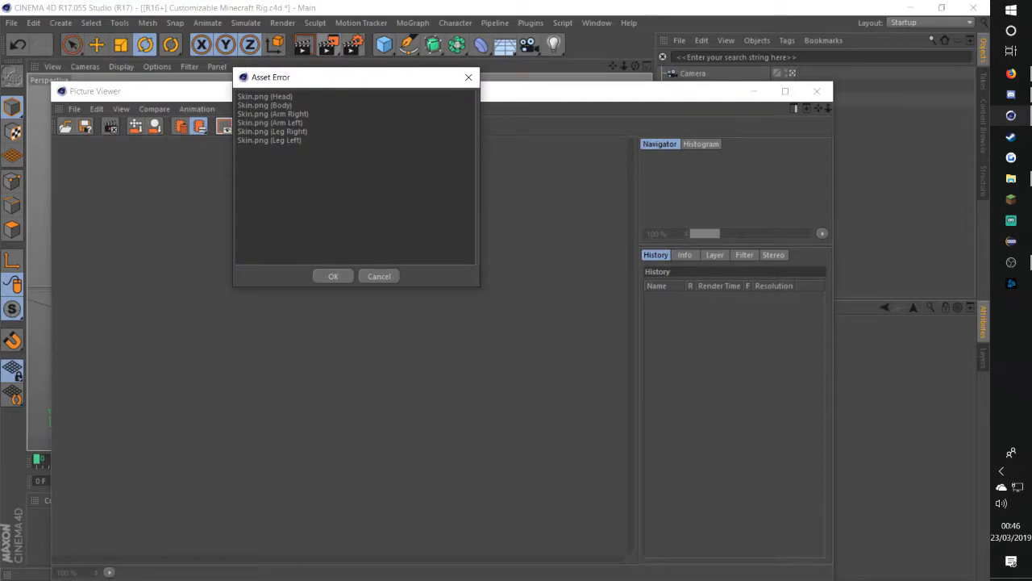
drag(305, 142, 237, 96)
click(350, 148)
drag(239, 148, 238, 97)
click(373, 162)
click(337, 275)
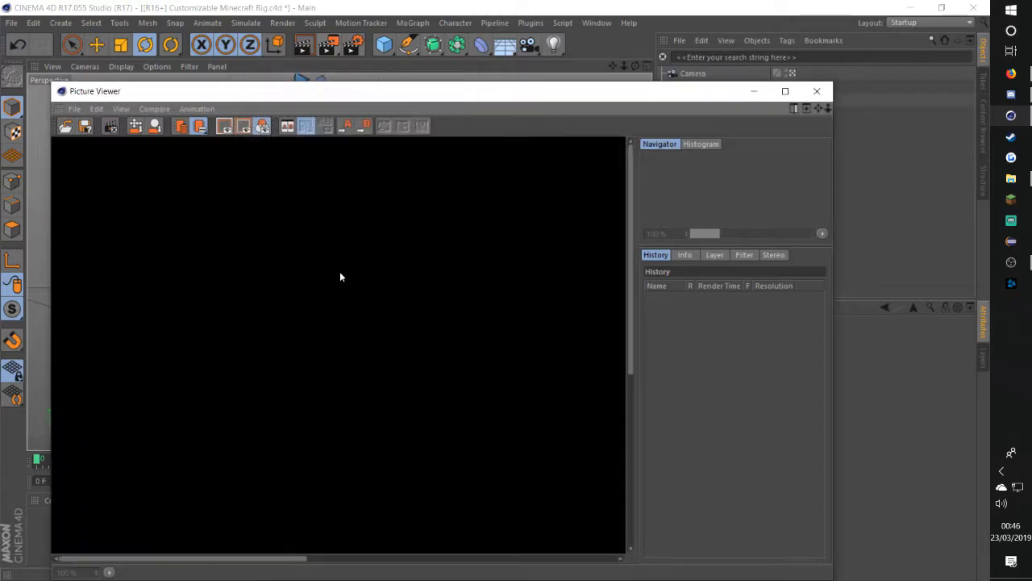
Examine the finished render up close, checking the character's lighting, skin details and sword
scroll(442, 344, down, 1)
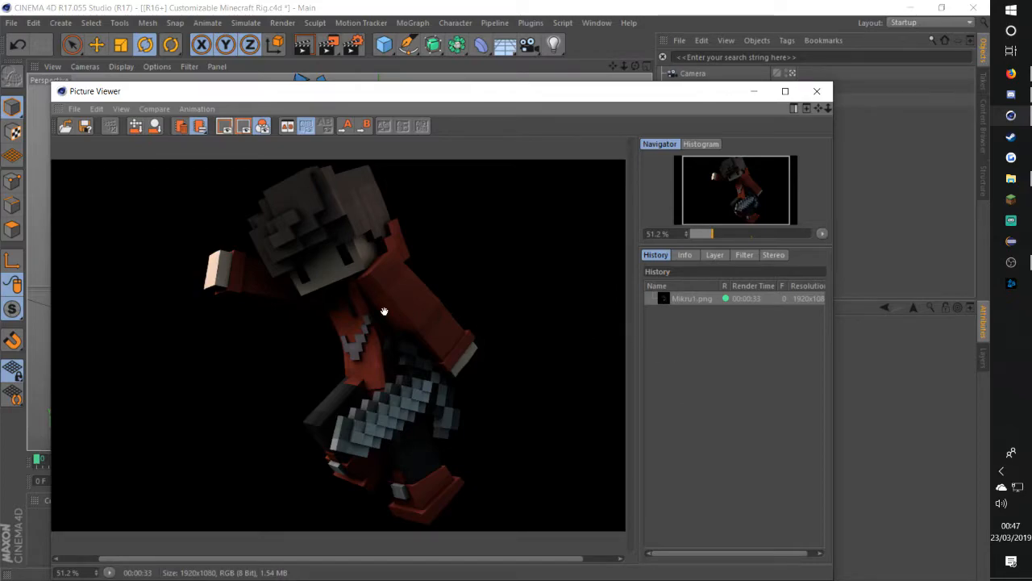
drag(421, 371, 425, 370)
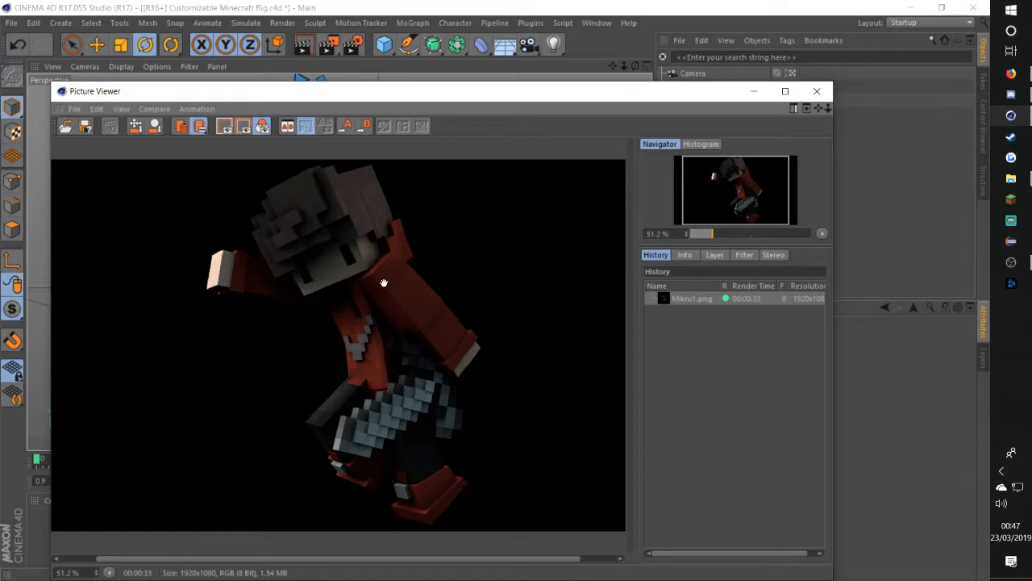
scroll(384, 282, down, 2)
scroll(353, 398, up, 4)
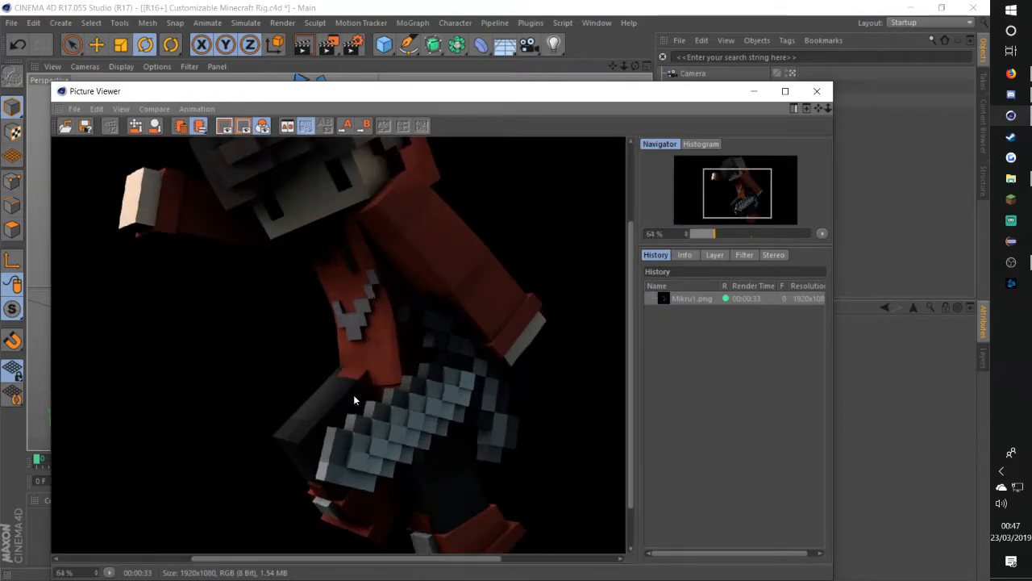
scroll(353, 399, up, 4)
scroll(380, 411, down, 6)
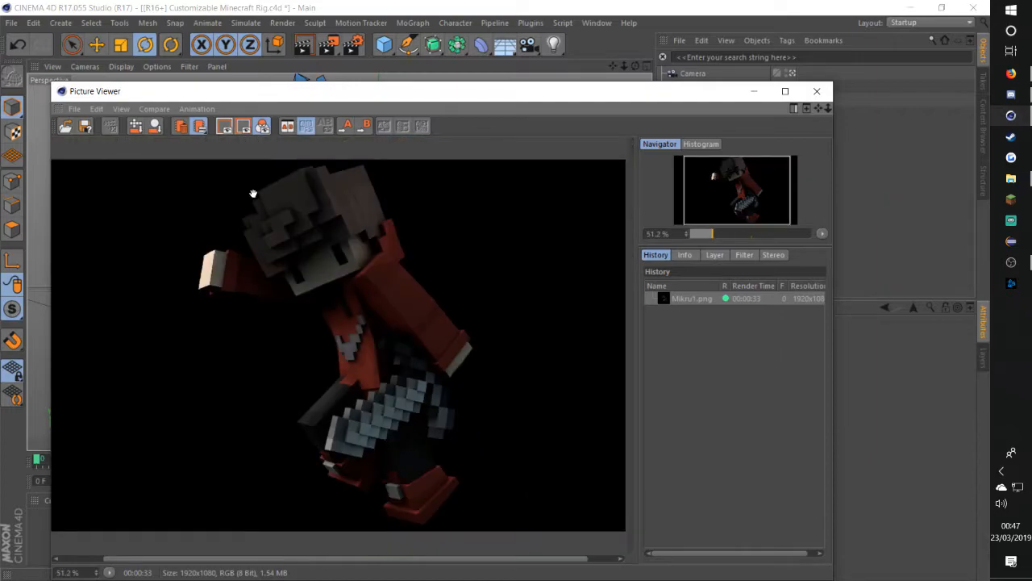